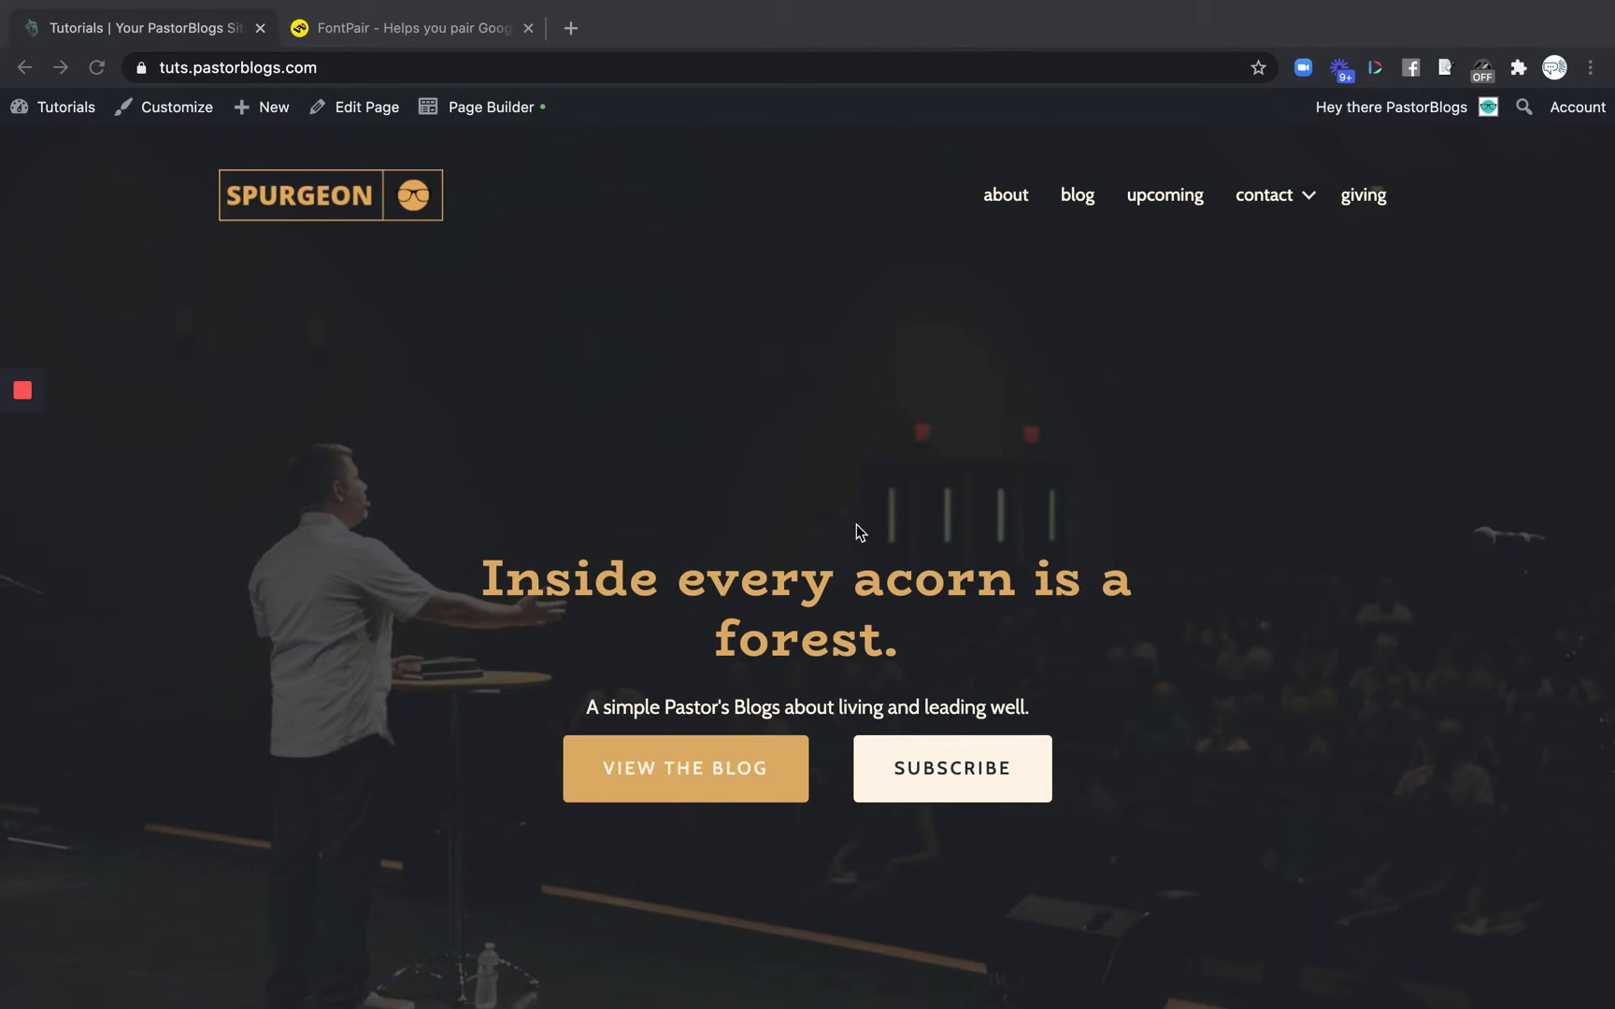
Review the home page from the hero section through Latest Posts to Upcoming Events
scroll(1260, 715, "down", 2)
scroll(1260, 715, "up", 2)
scroll(1205, 544, "down", 4)
scroll(1205, 544, "up", 4)
scroll(1232, 729, "down", 3)
scroll(1258, 689, "down", 10)
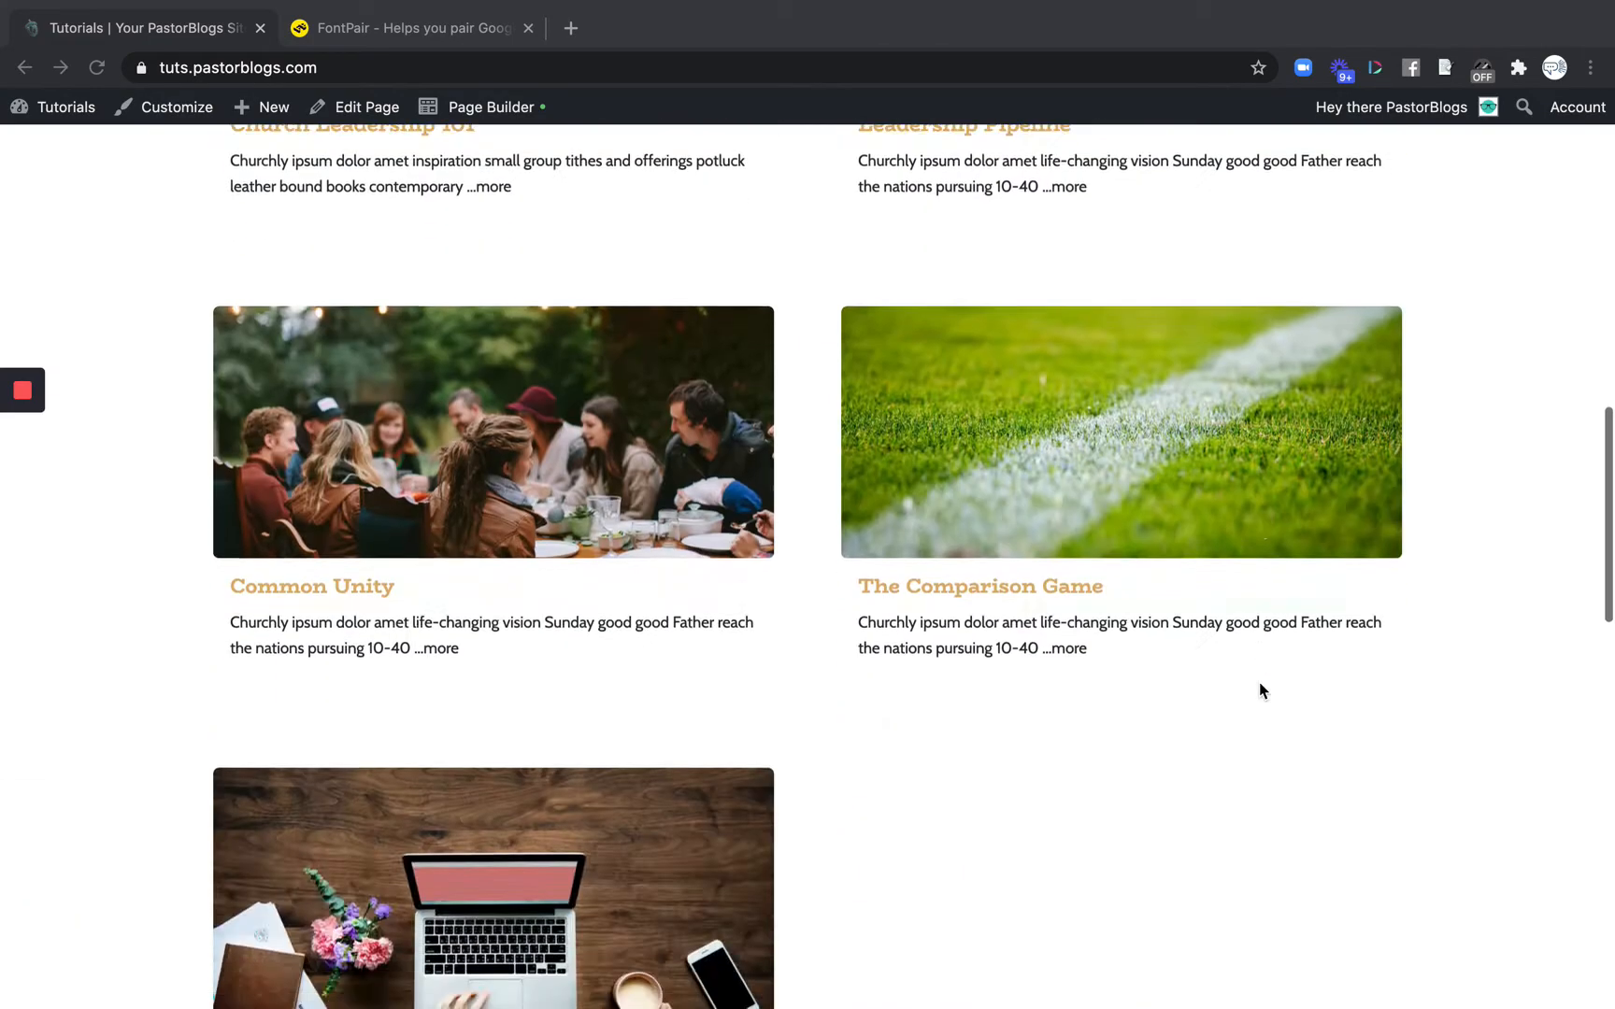
scroll(1259, 690, "up", 5)
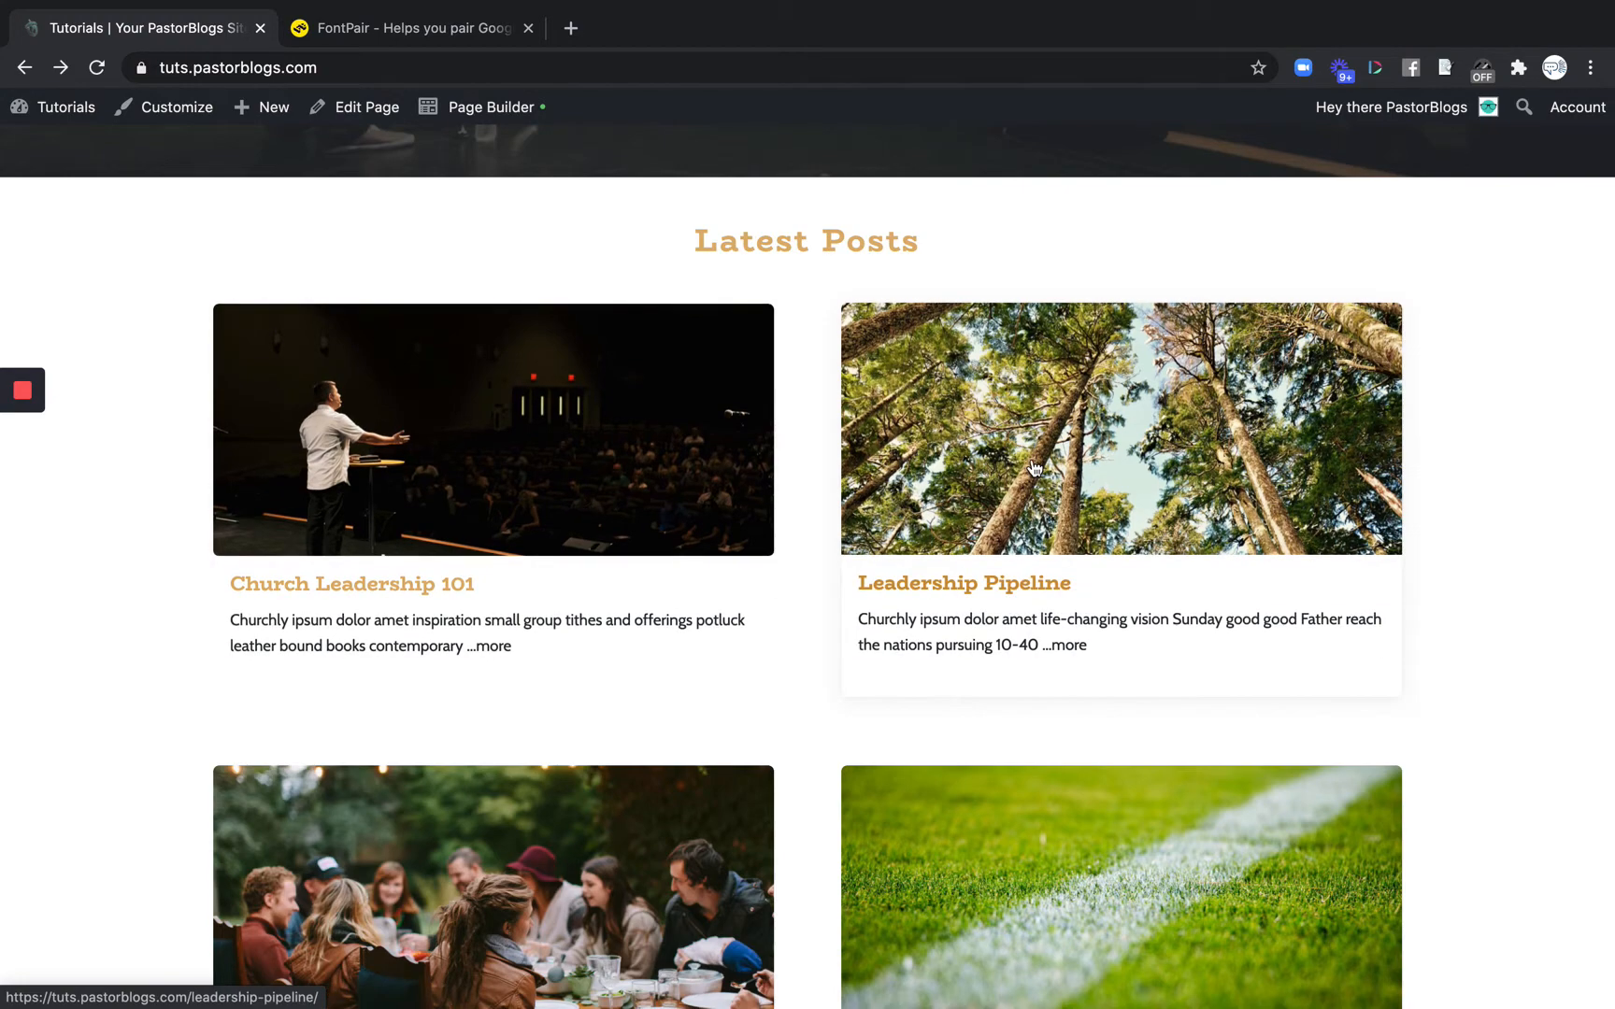
scroll(1009, 523, "down", 3)
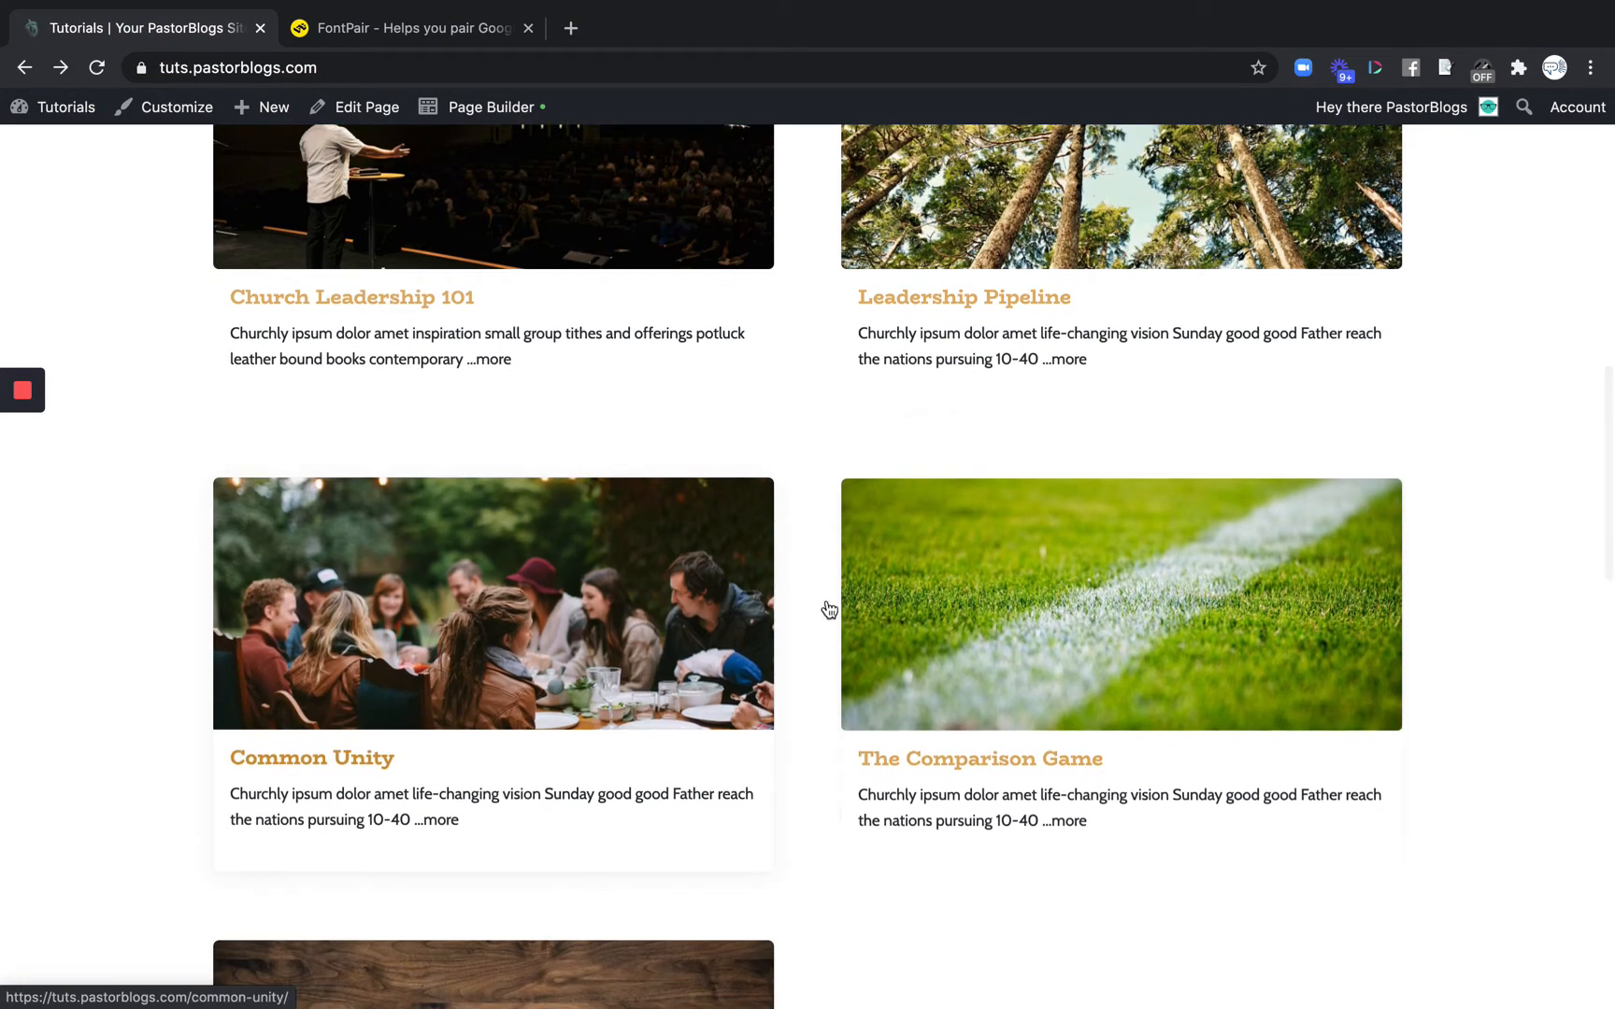
scroll(920, 617, "down", 7)
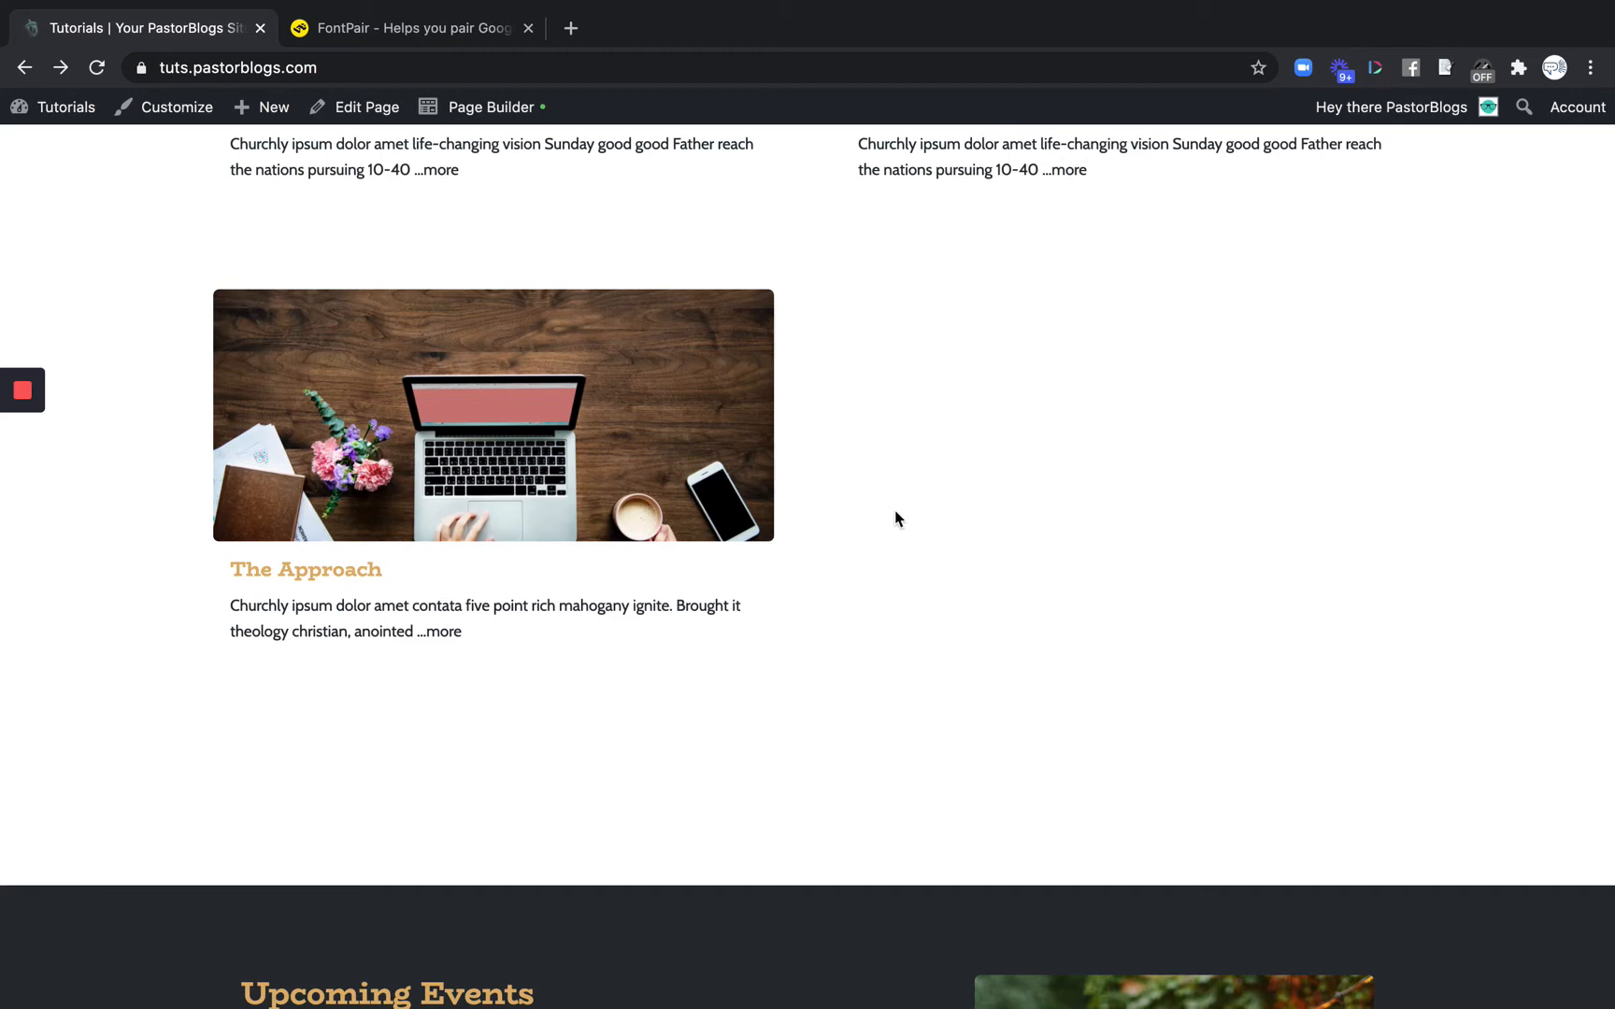
scroll(895, 519, "down", 7)
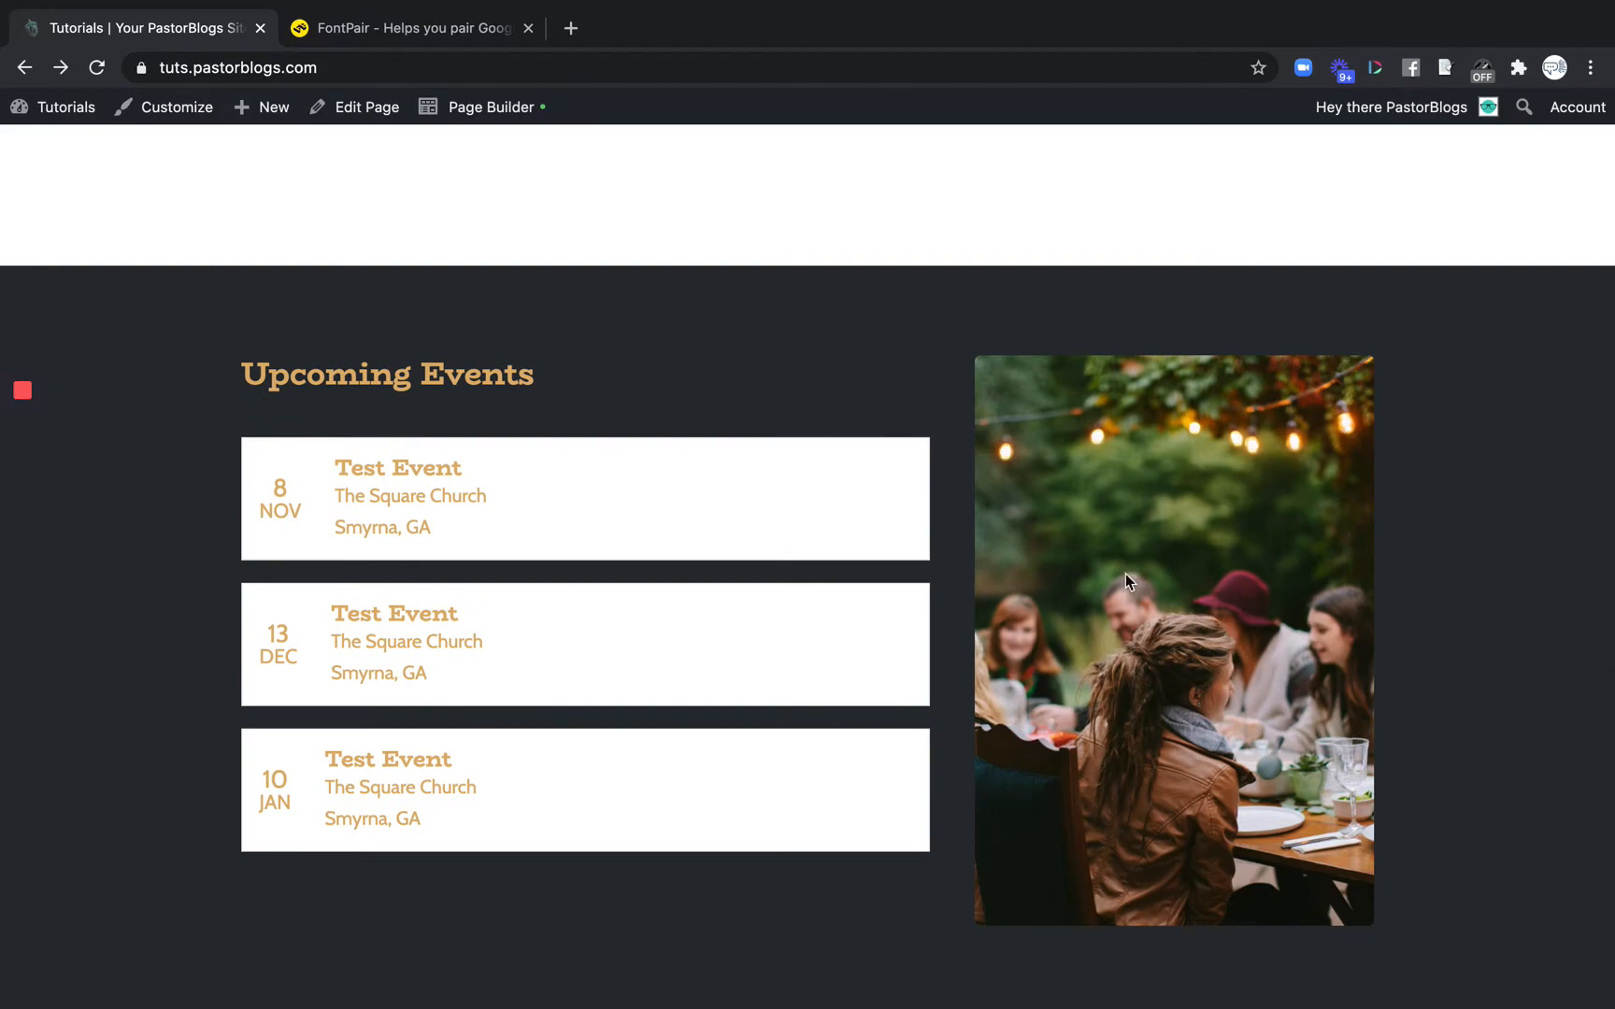
scroll(1203, 560, "up", 15)
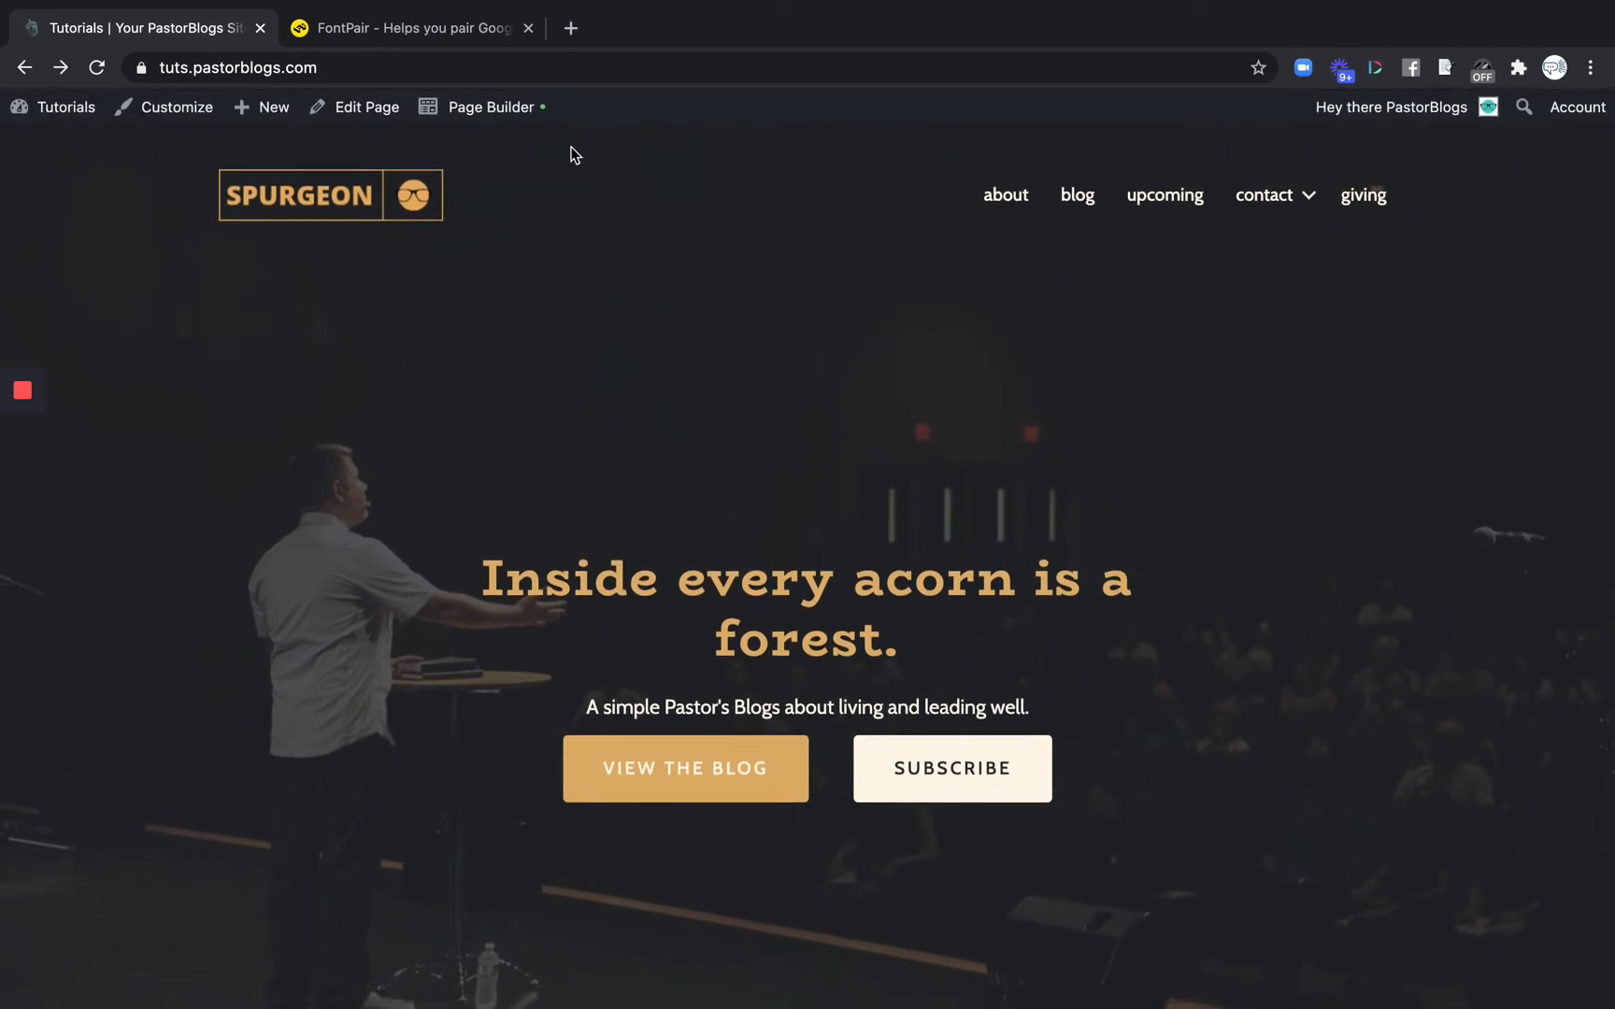
Open the home page in the Page Builder and bring up the hero row's settings, moved clear of the headline
left_click(460, 111)
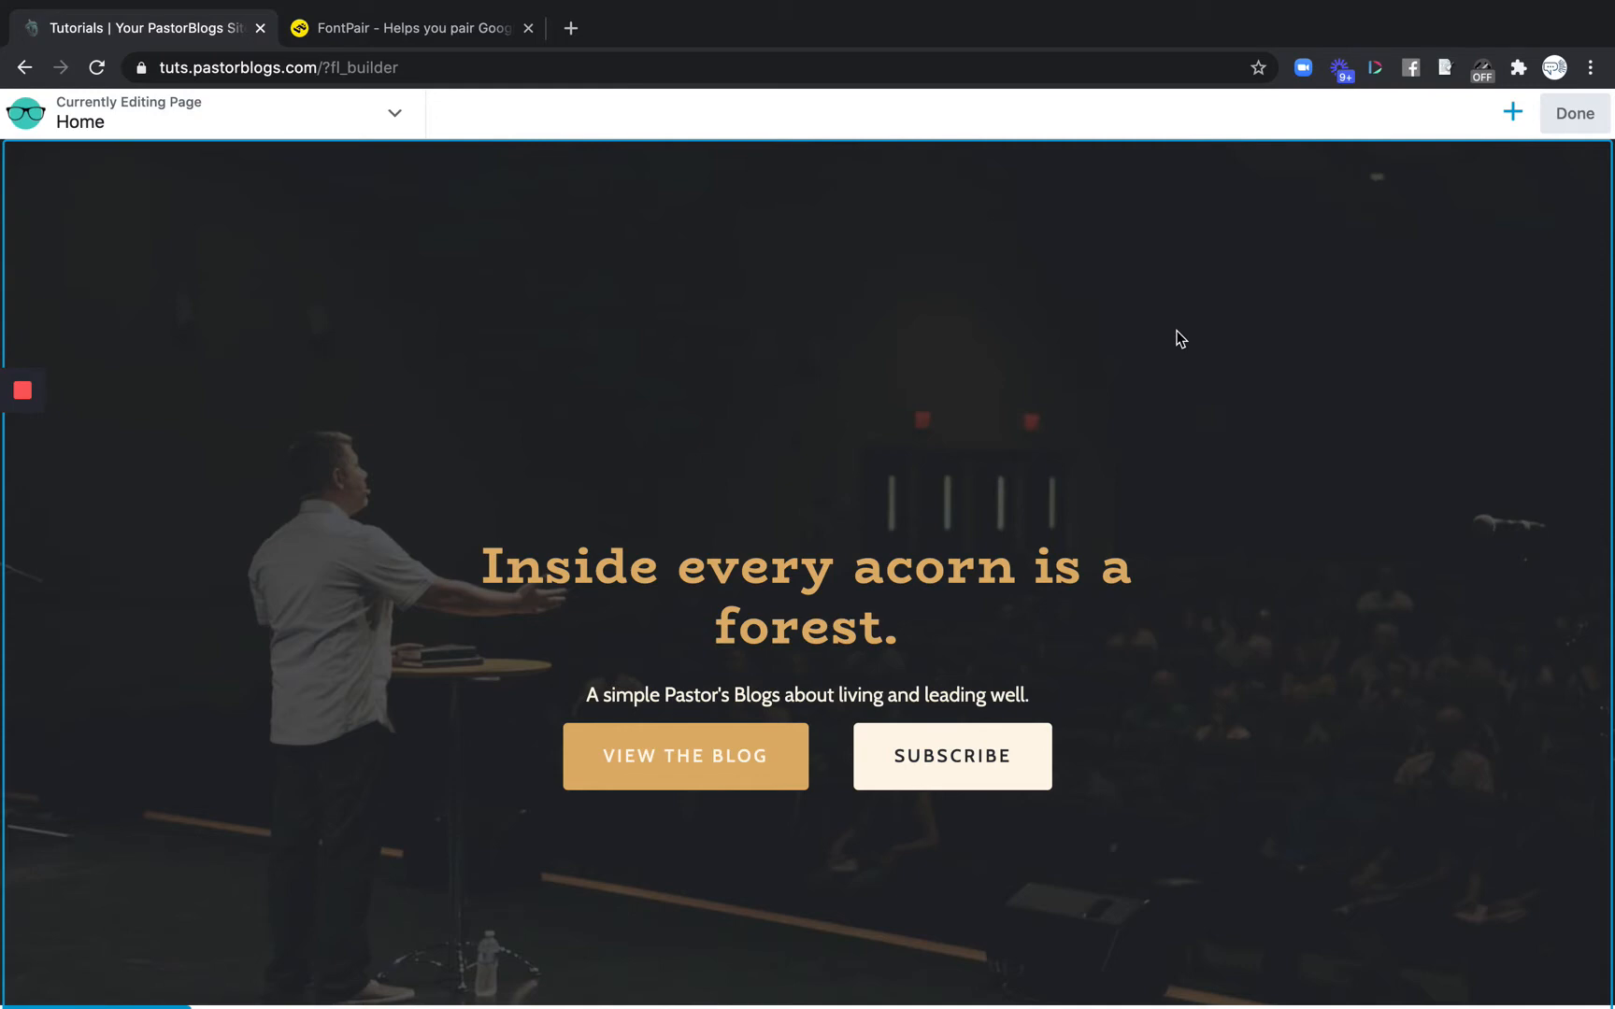
scroll(1179, 338, "down", 1)
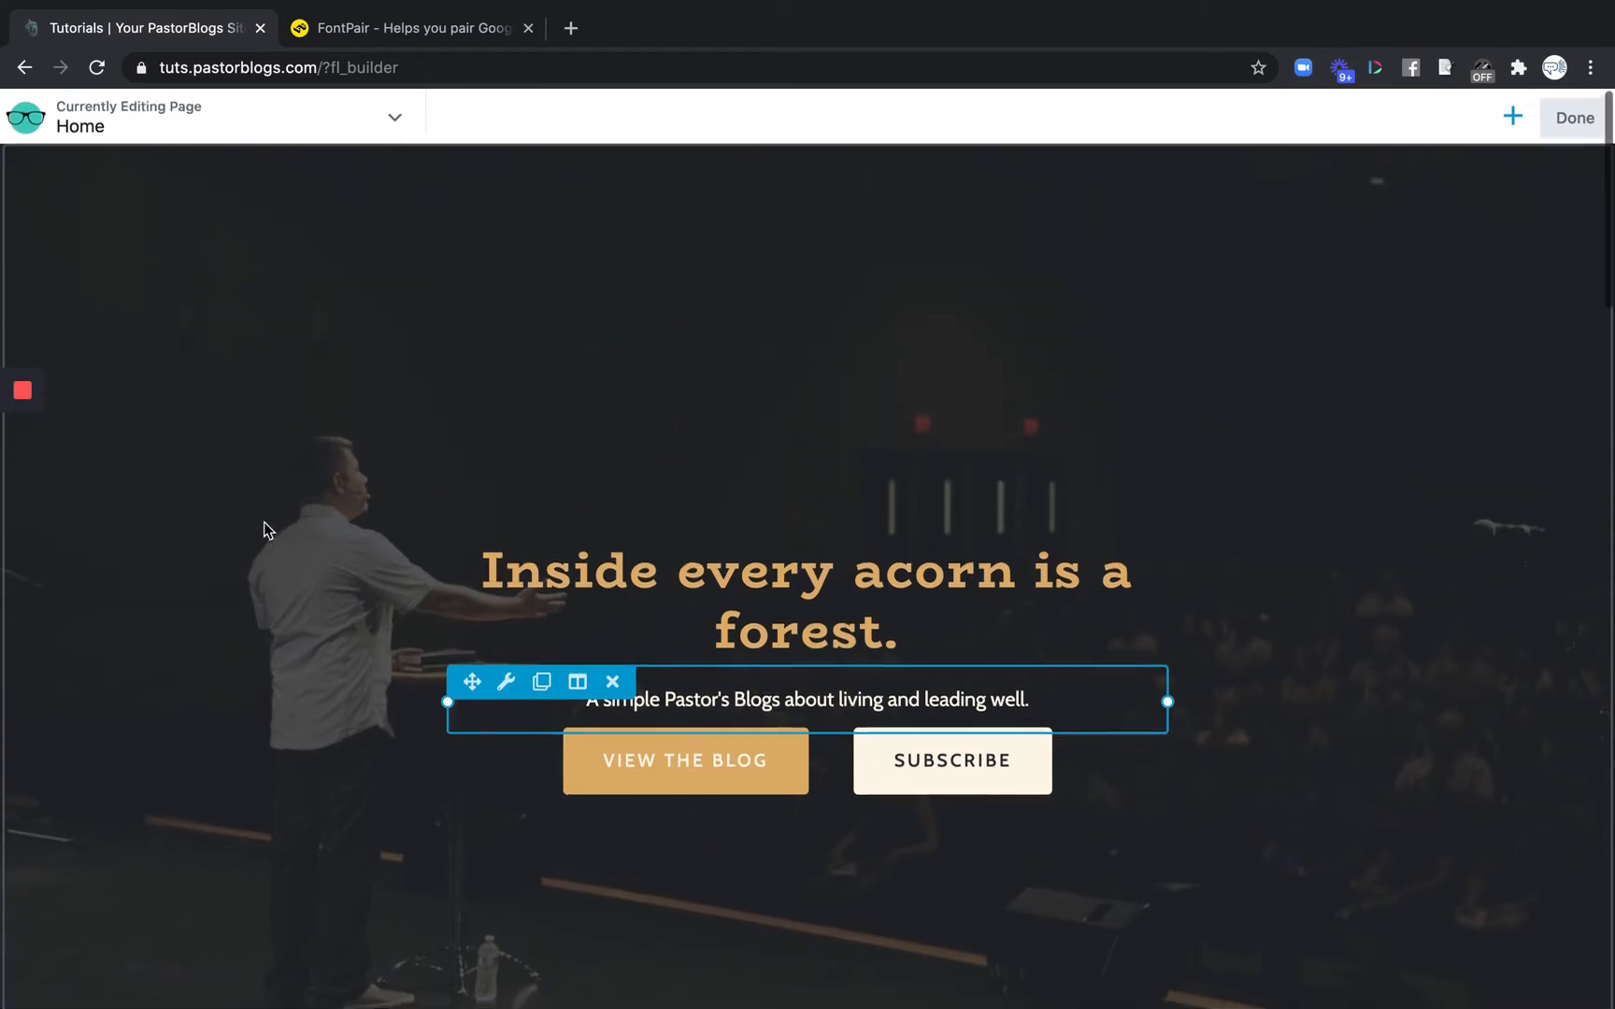
scroll(263, 521, "up", 1)
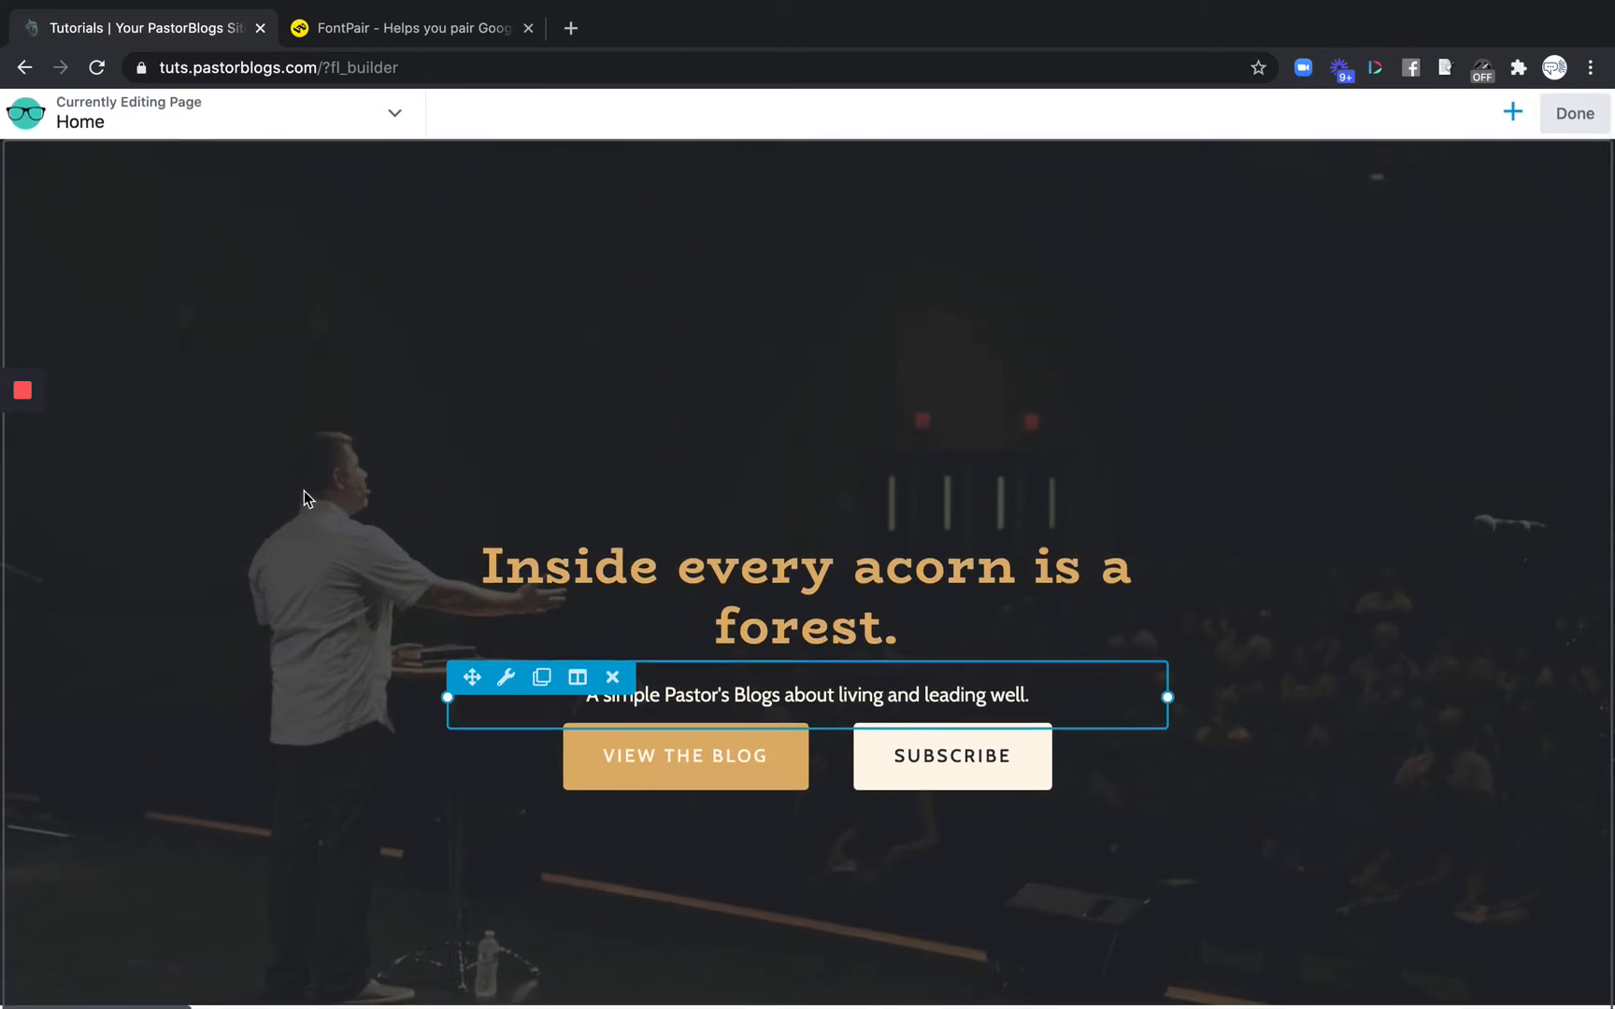
scroll(303, 490, "down", 1)
scroll(406, 551, "down", 2)
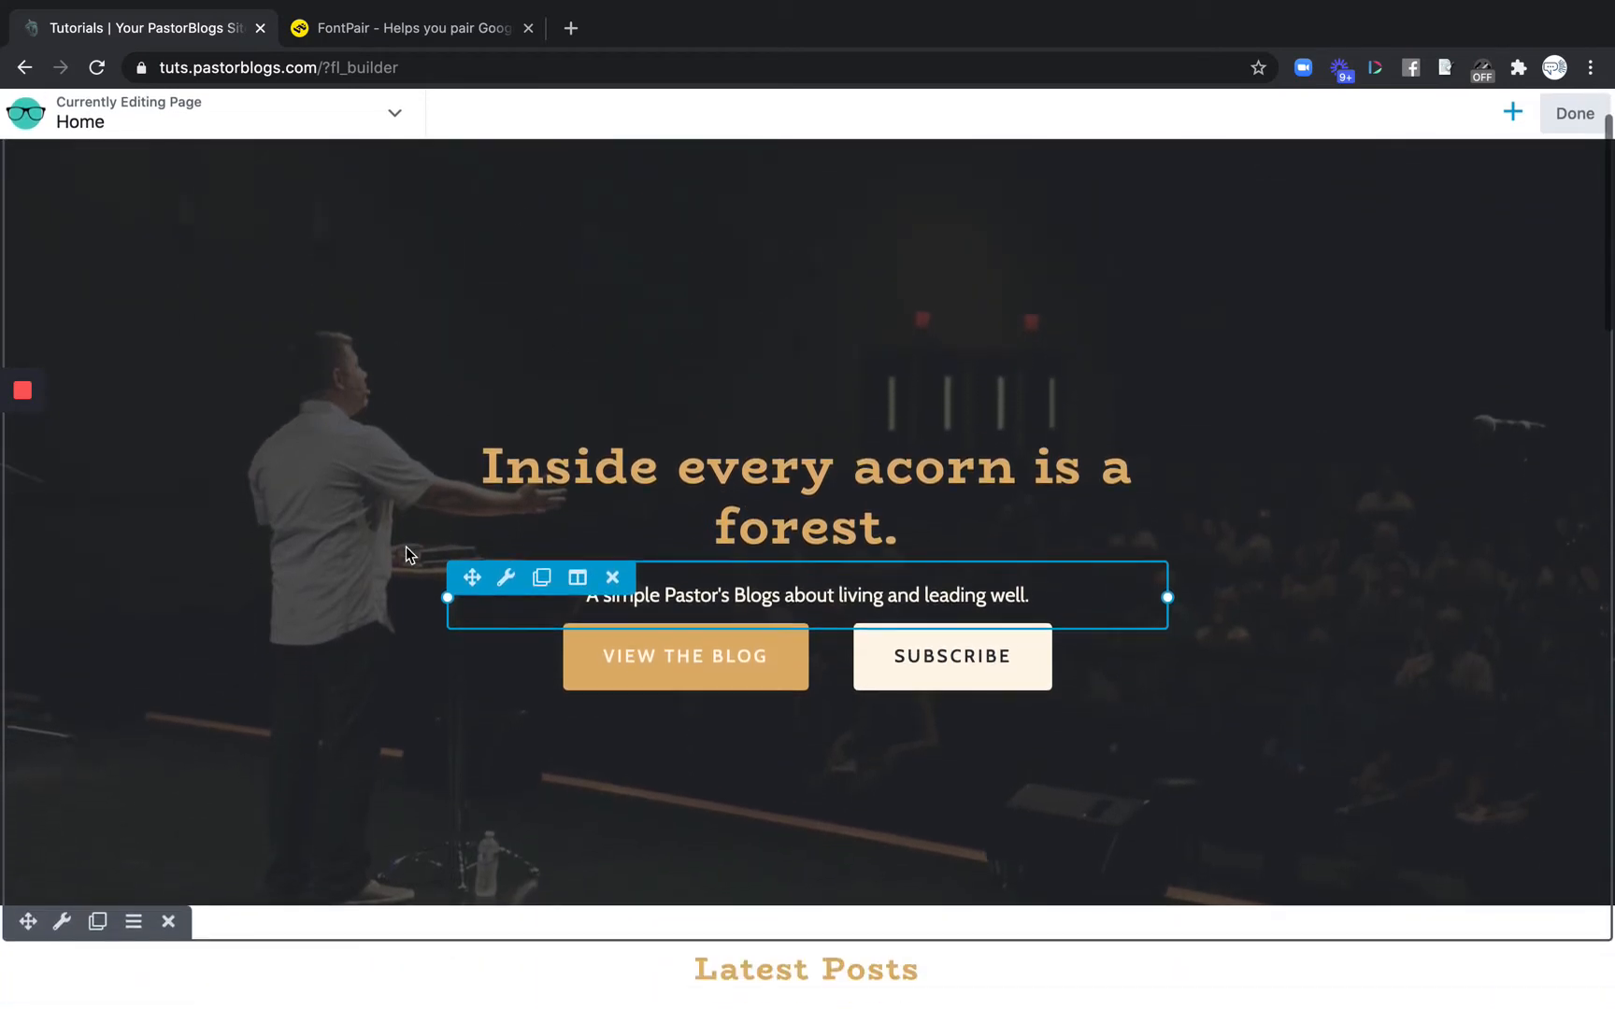
left_click(61, 924)
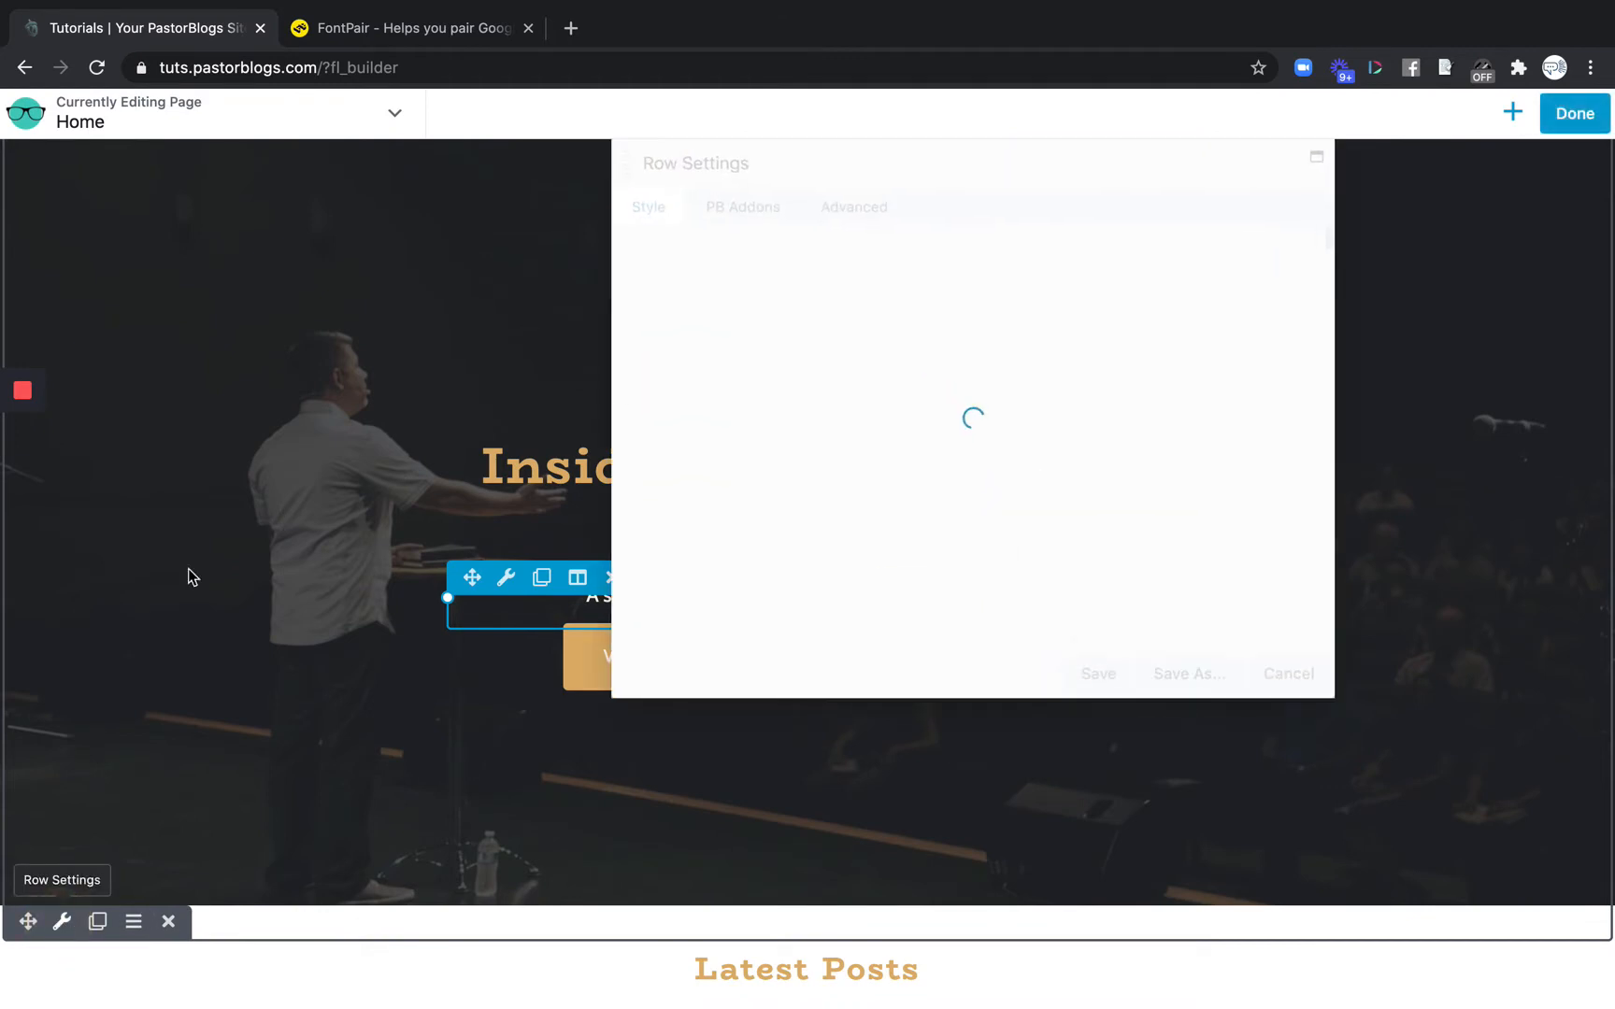
left_click_drag(786, 169, 1022, 250)
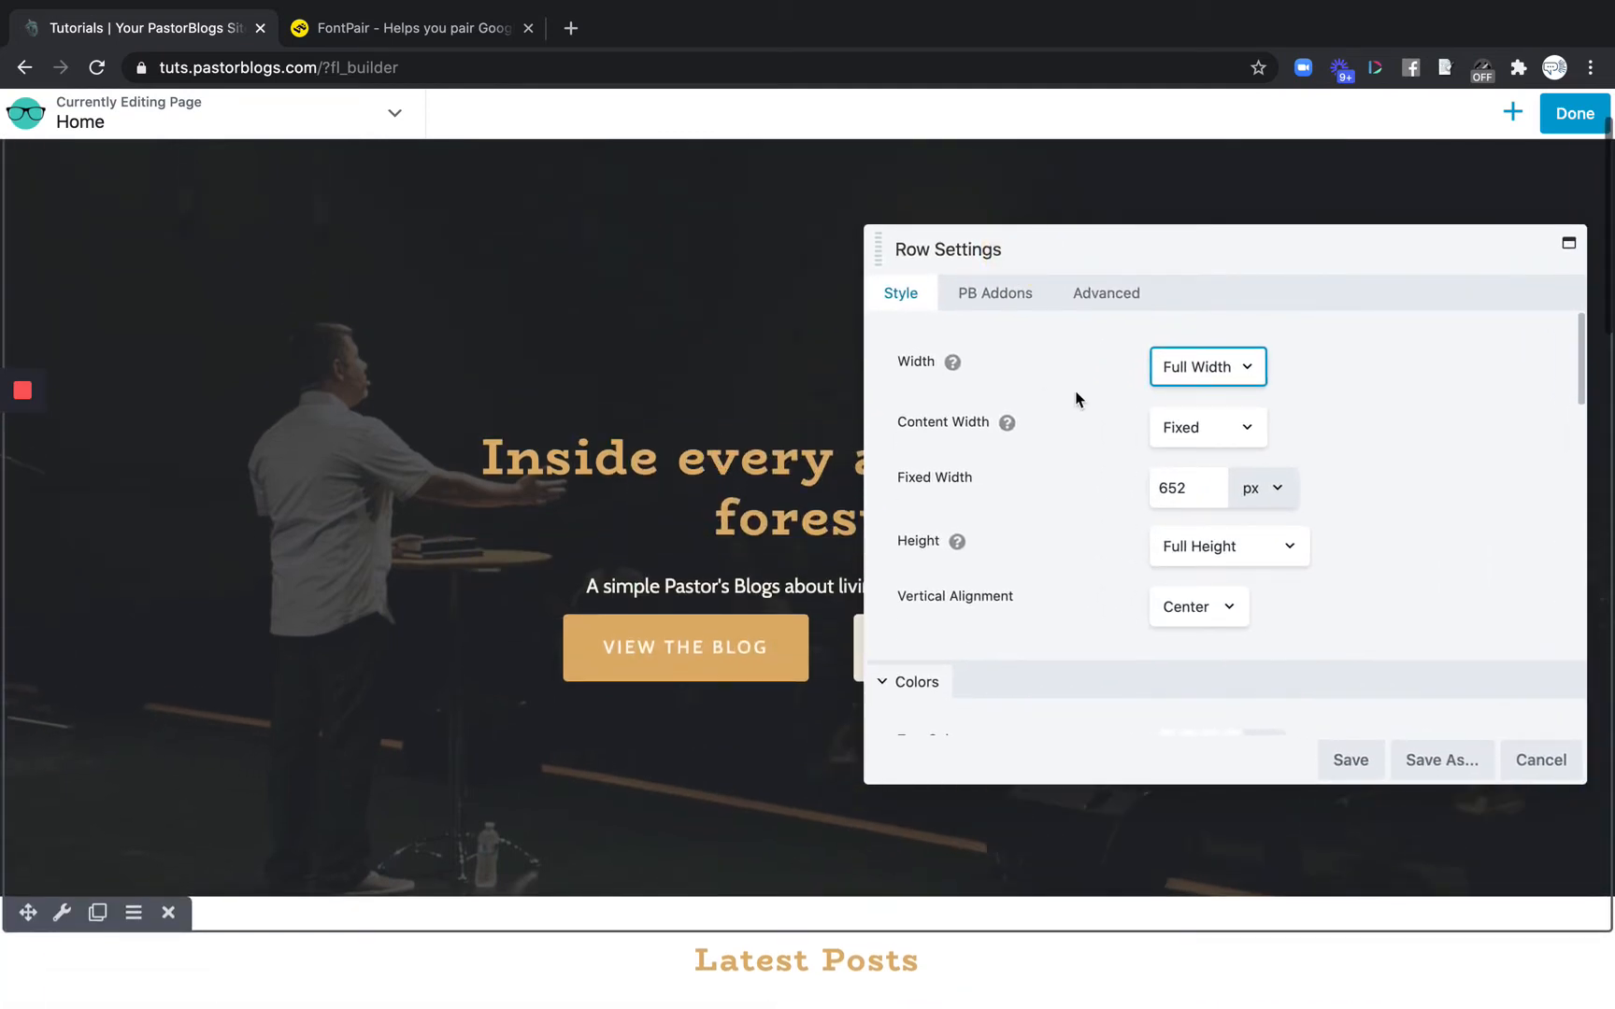
Set the hero row's background type to Photo
scroll(1183, 497, "down", 1)
scroll(1183, 496, "down", 7)
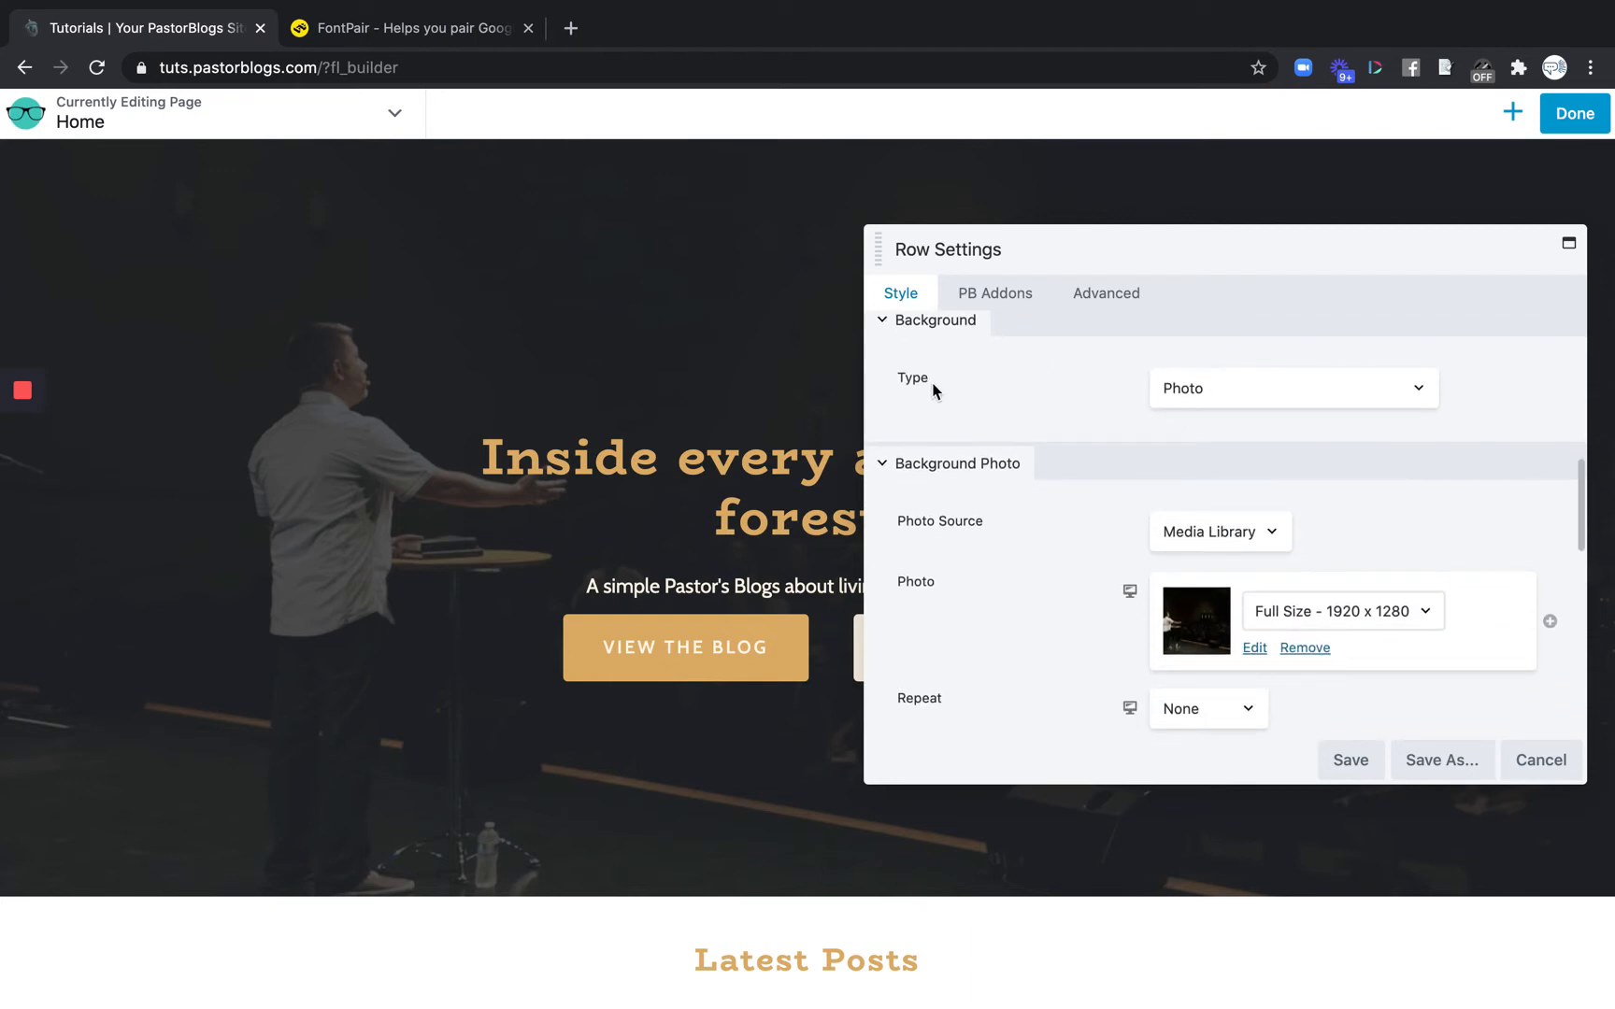
scroll(1124, 409, "up", 1)
left_click(1294, 456)
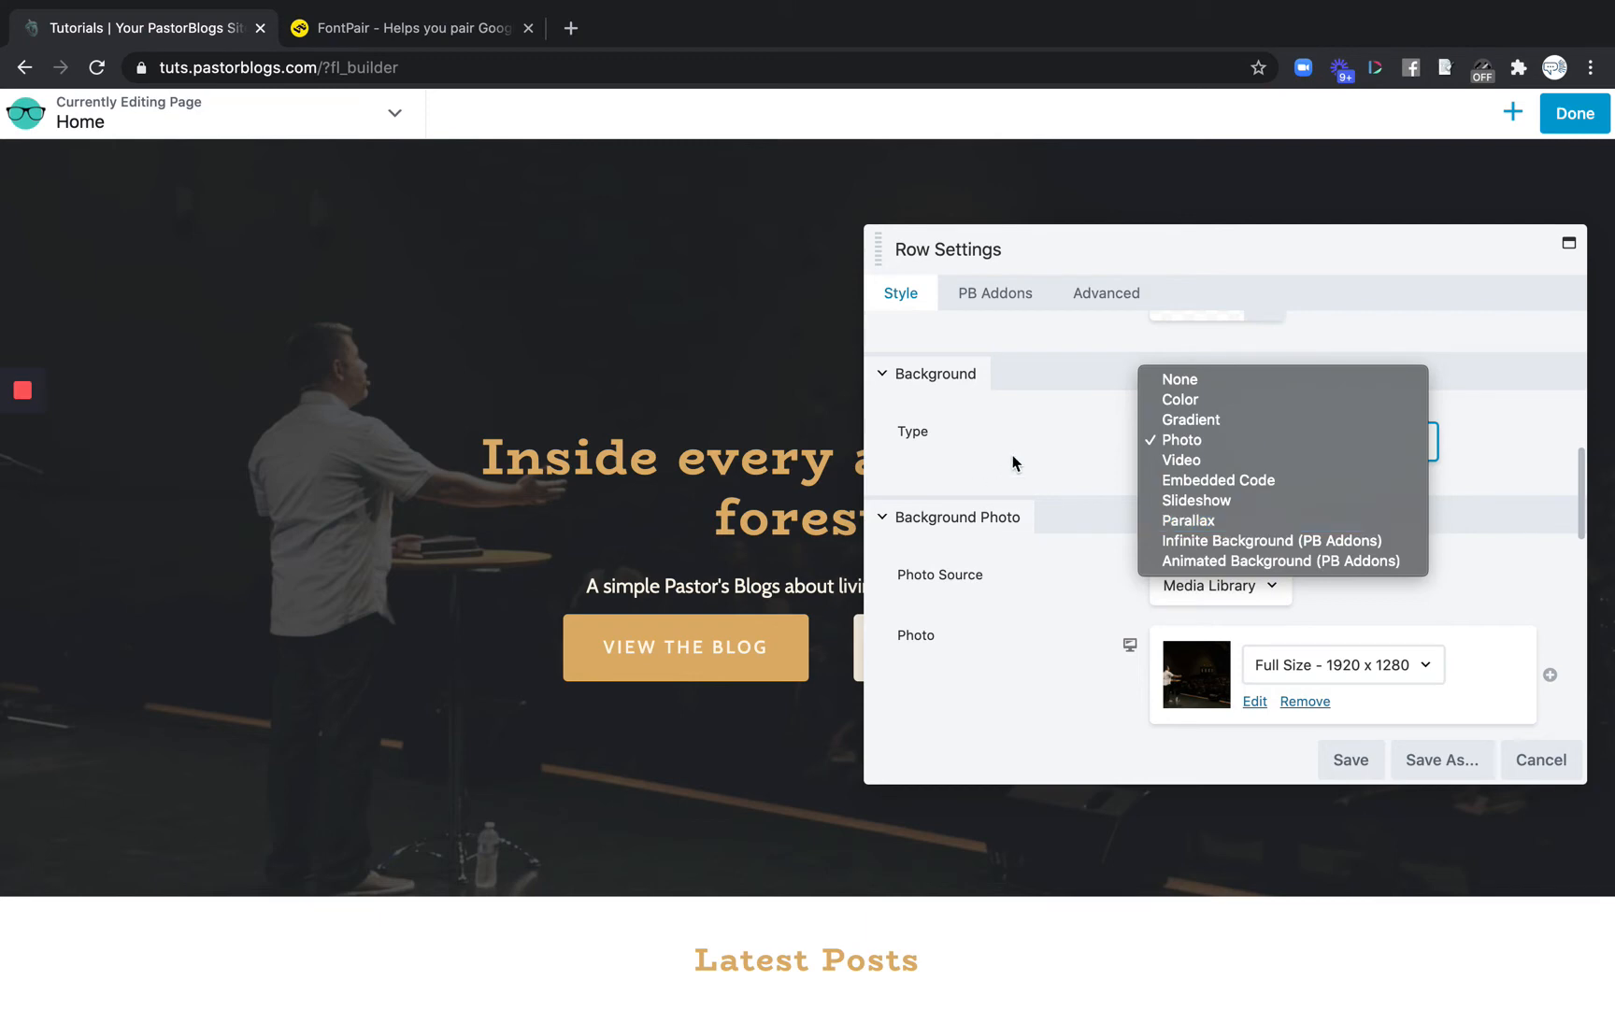
left_click(1197, 446)
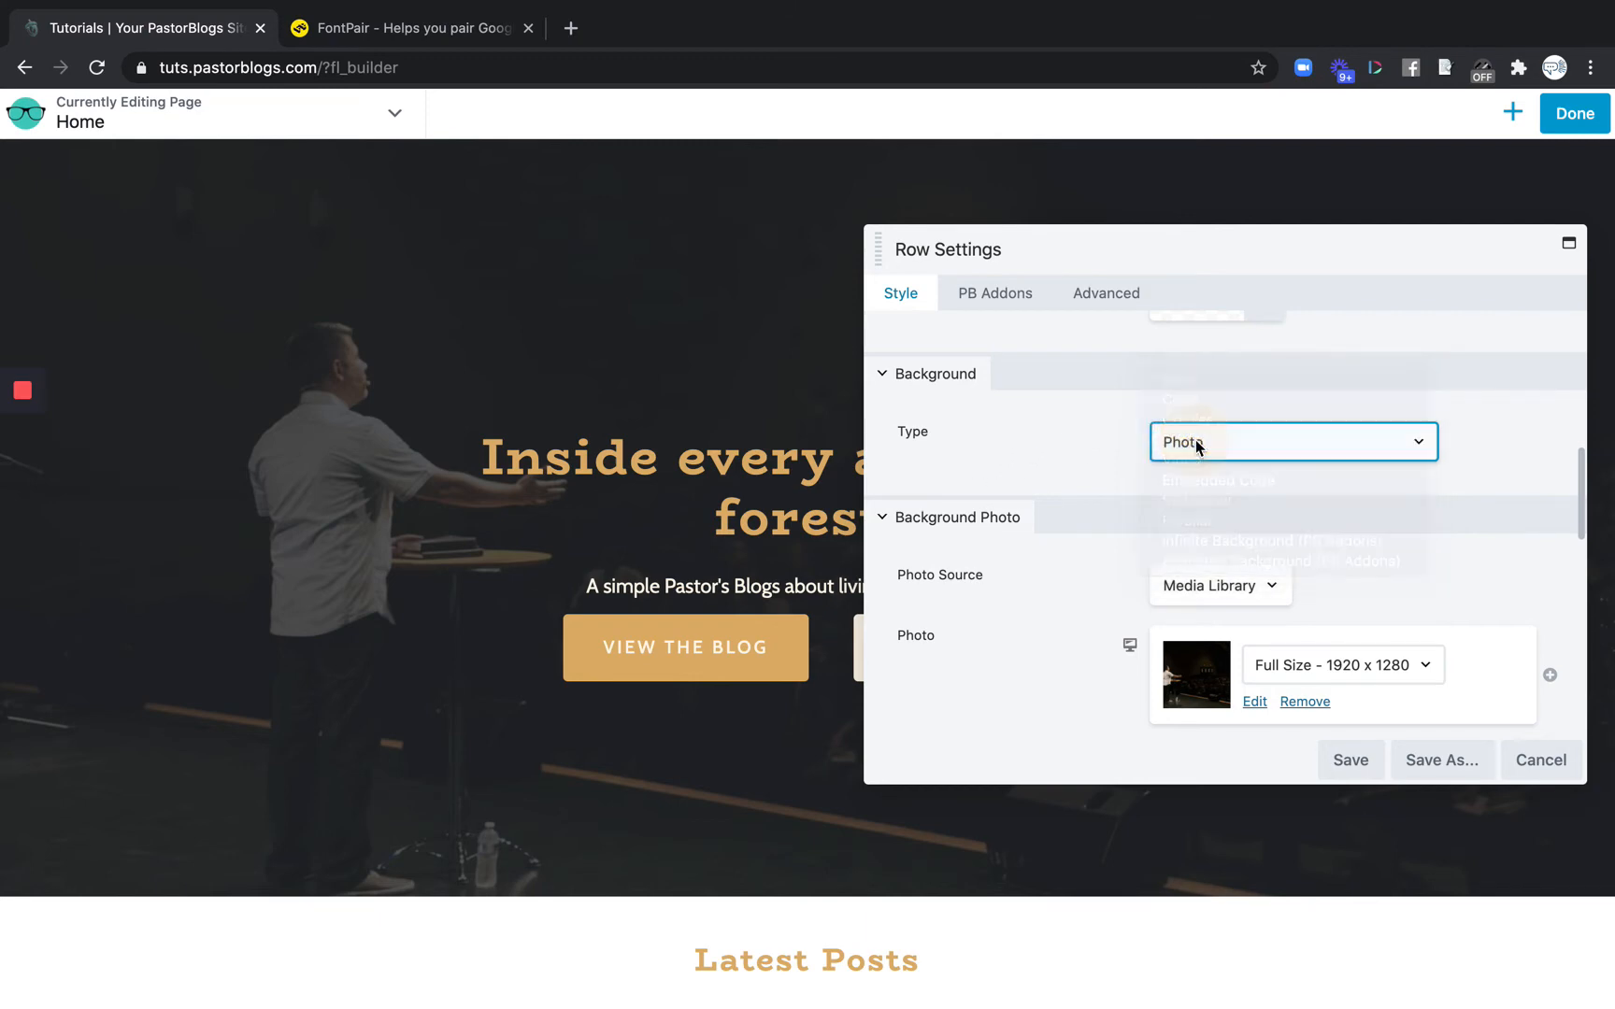
Replace the hero row's background photo with the media library picture of raised hands in front of a man holding a microphone
scroll(1080, 551, "down", 3)
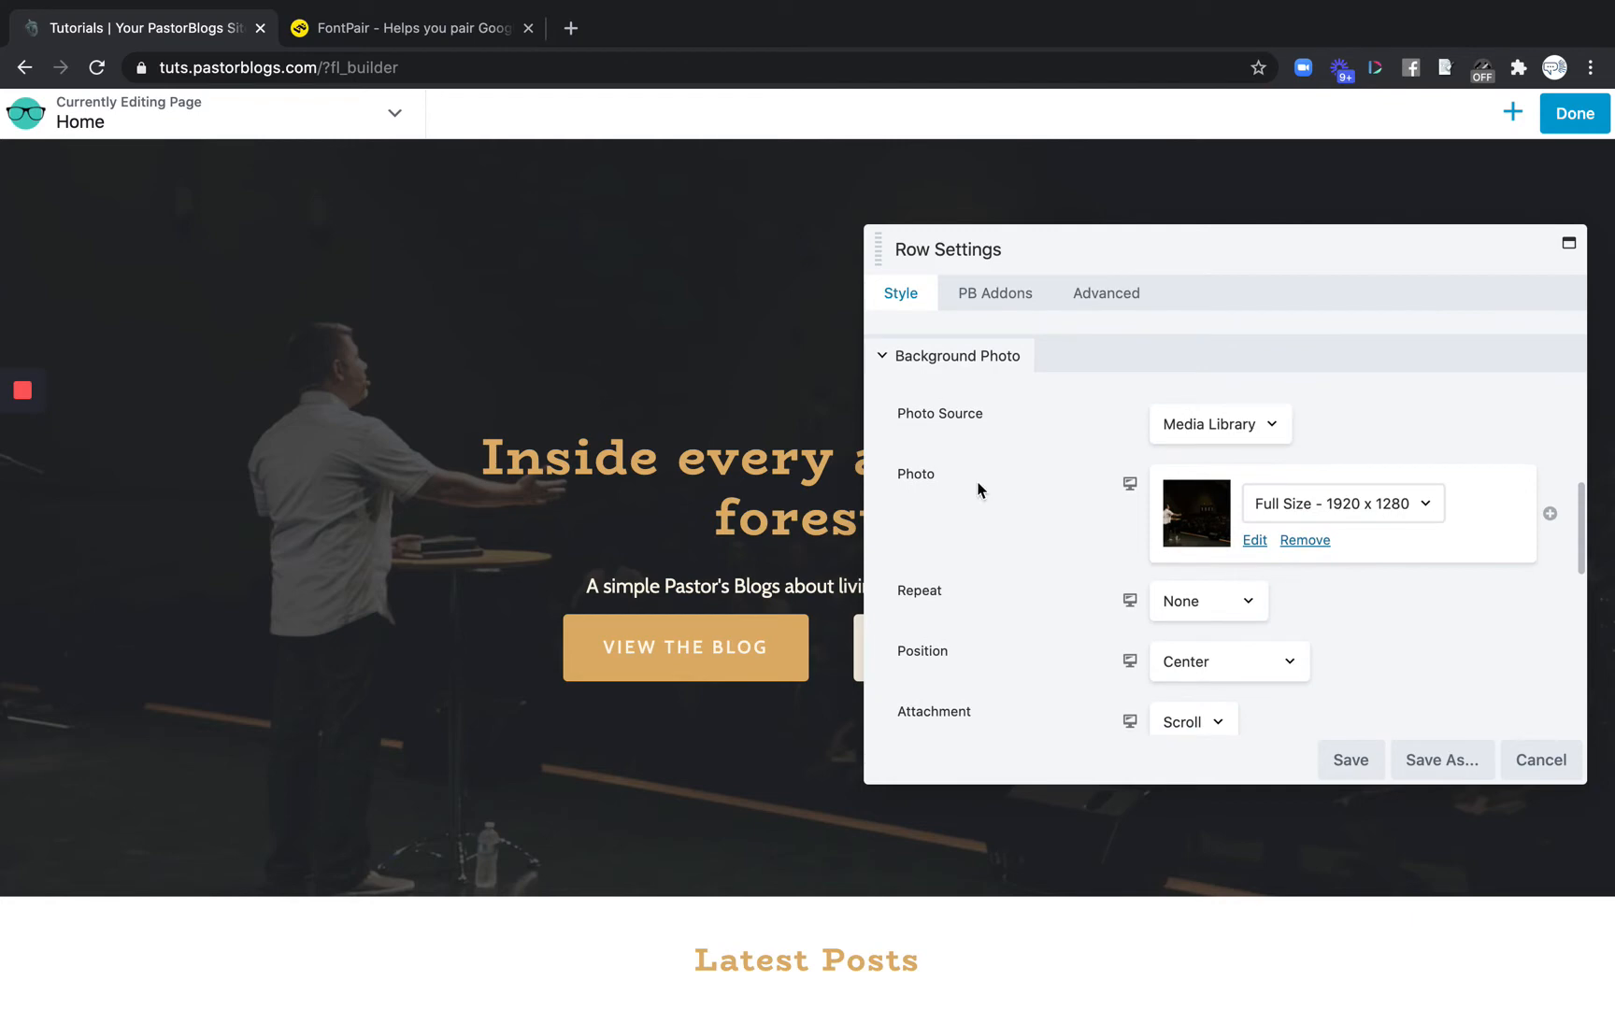
scroll(977, 487, "down", 1)
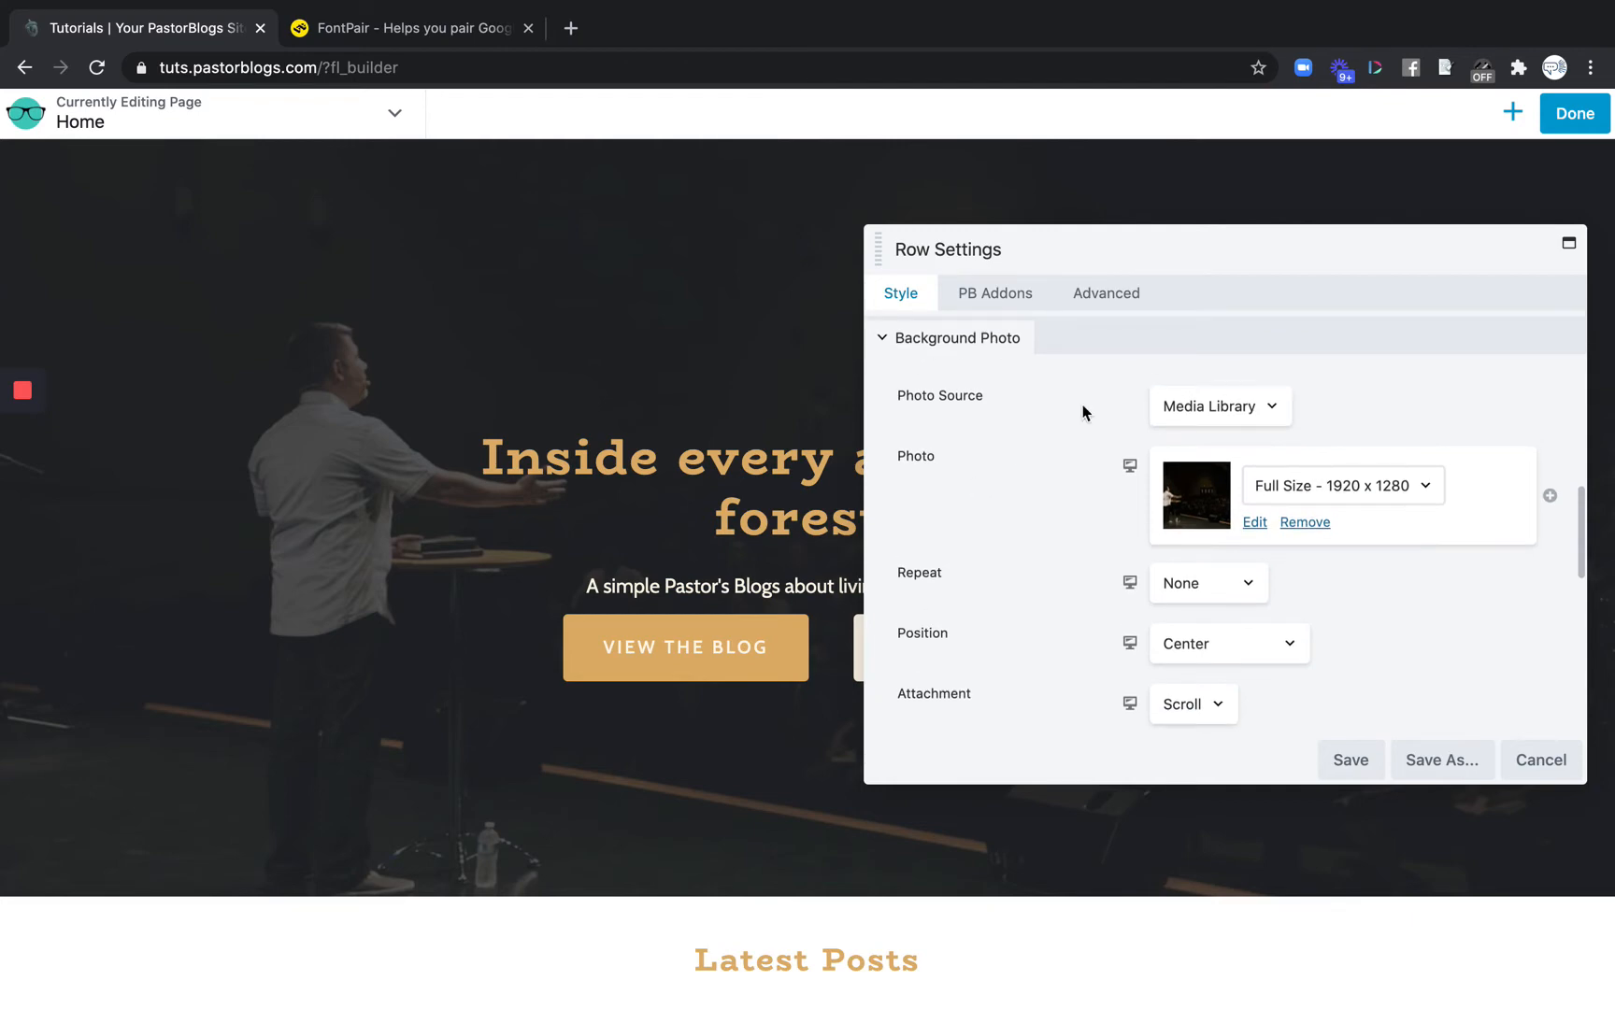
left_click(1254, 529)
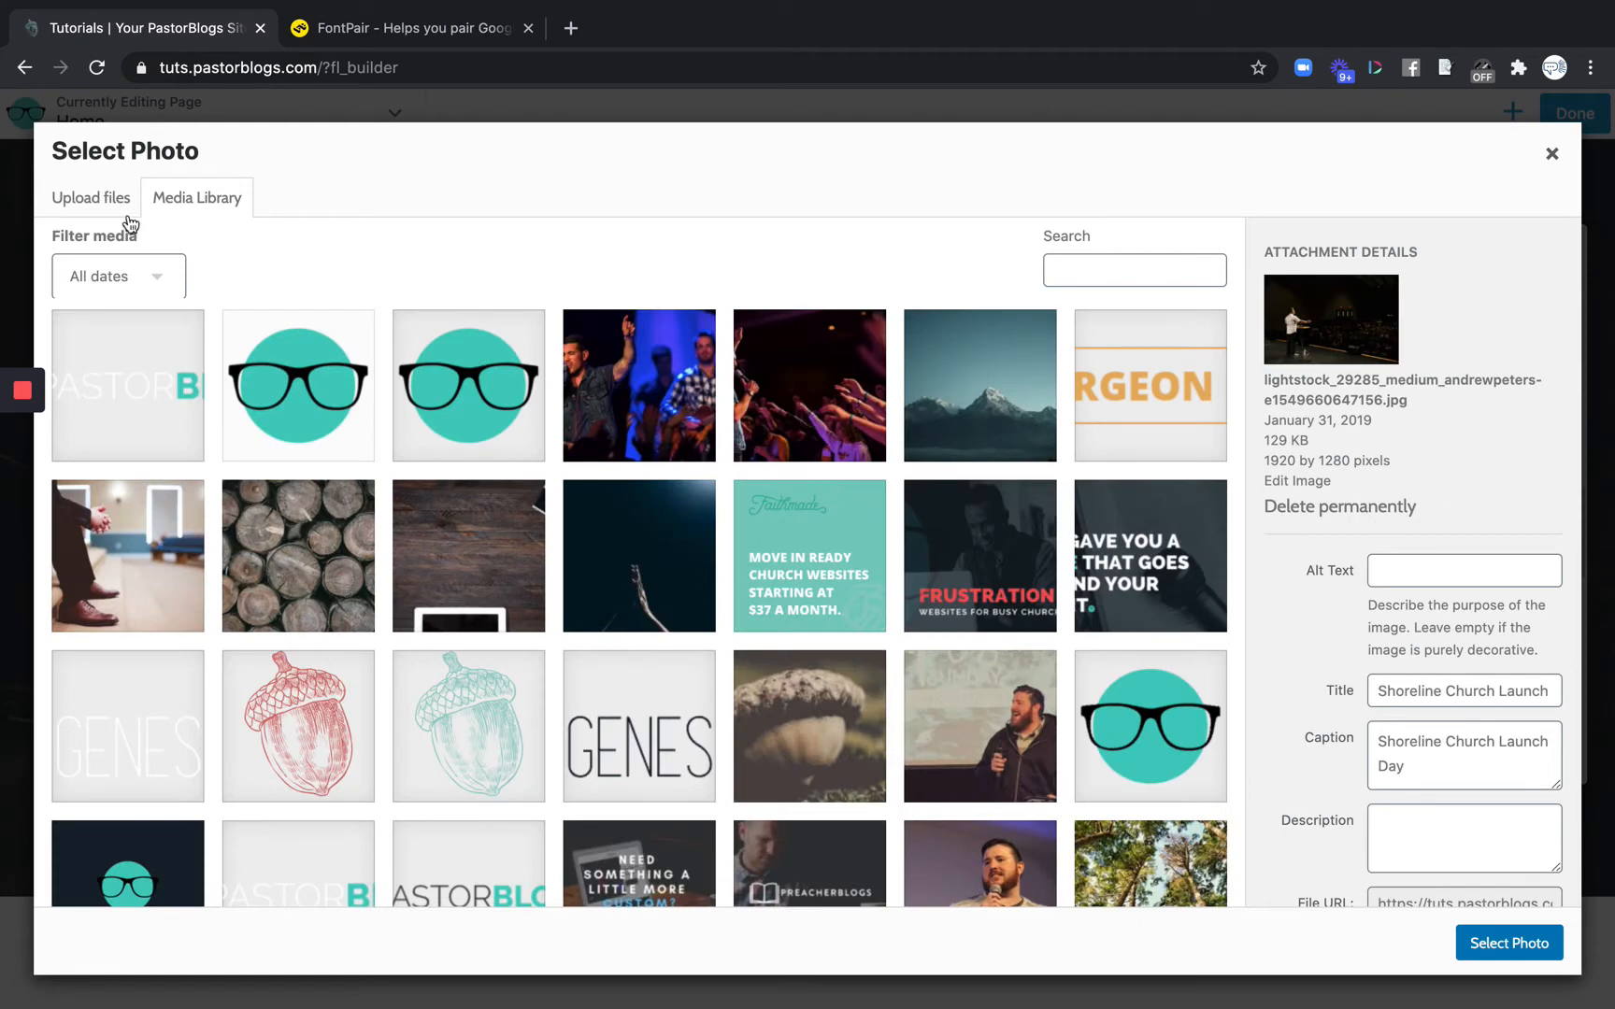
left_click(92, 206)
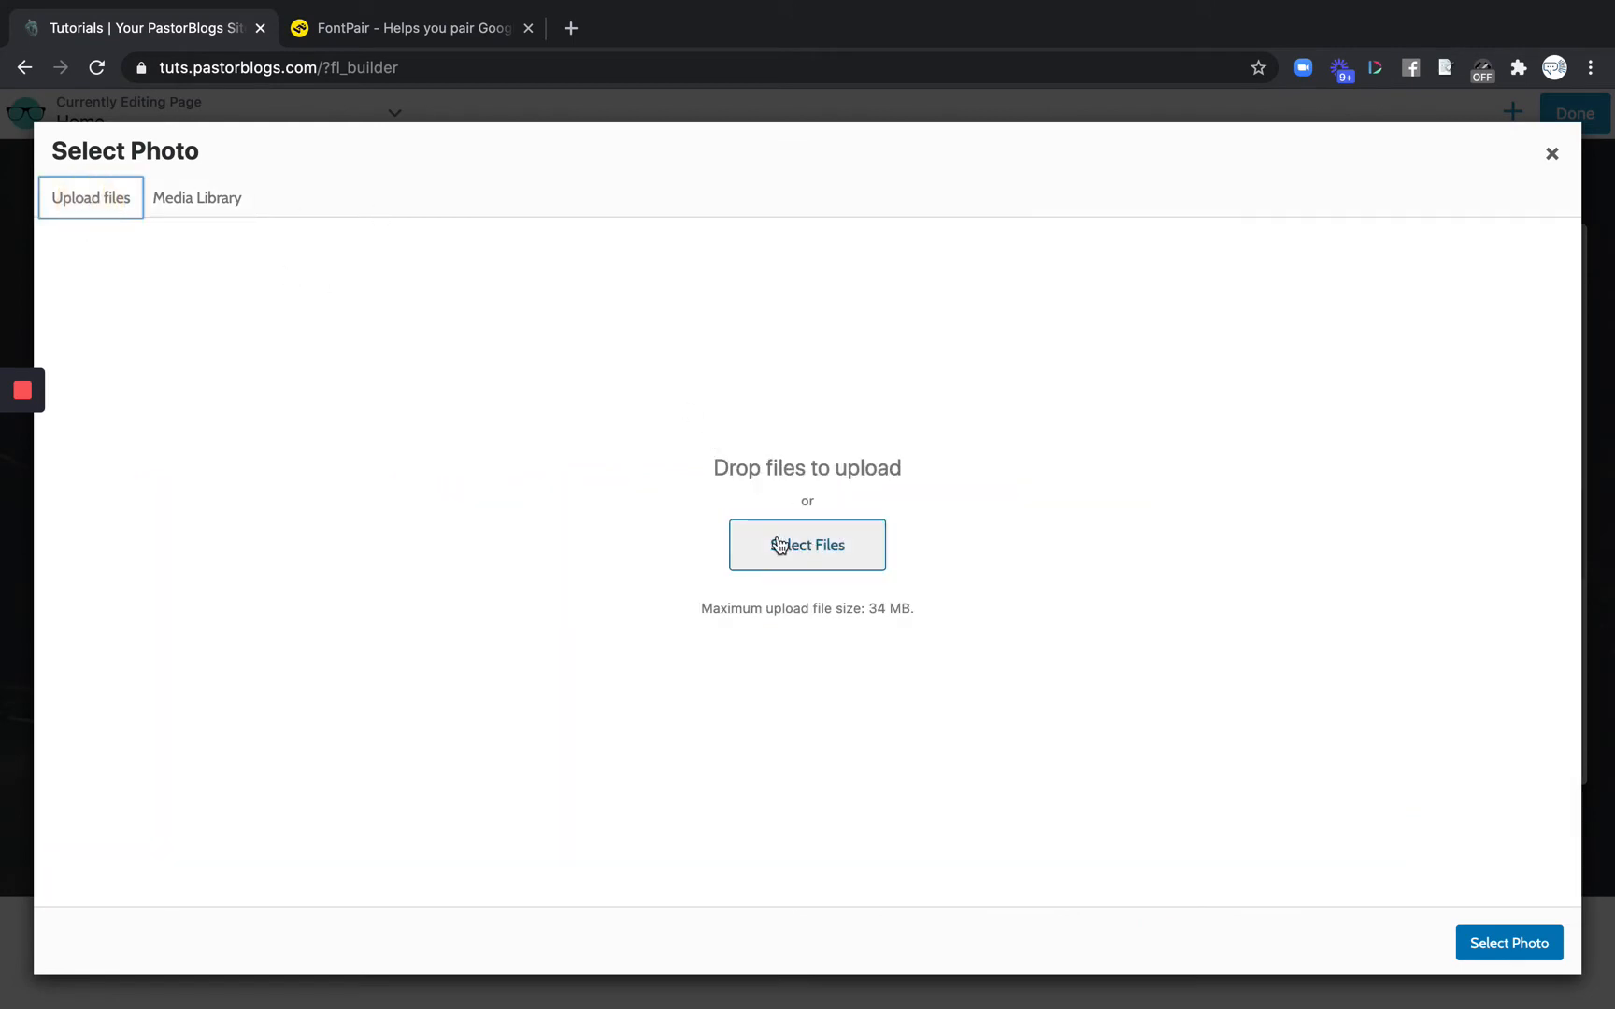
left_click(201, 203)
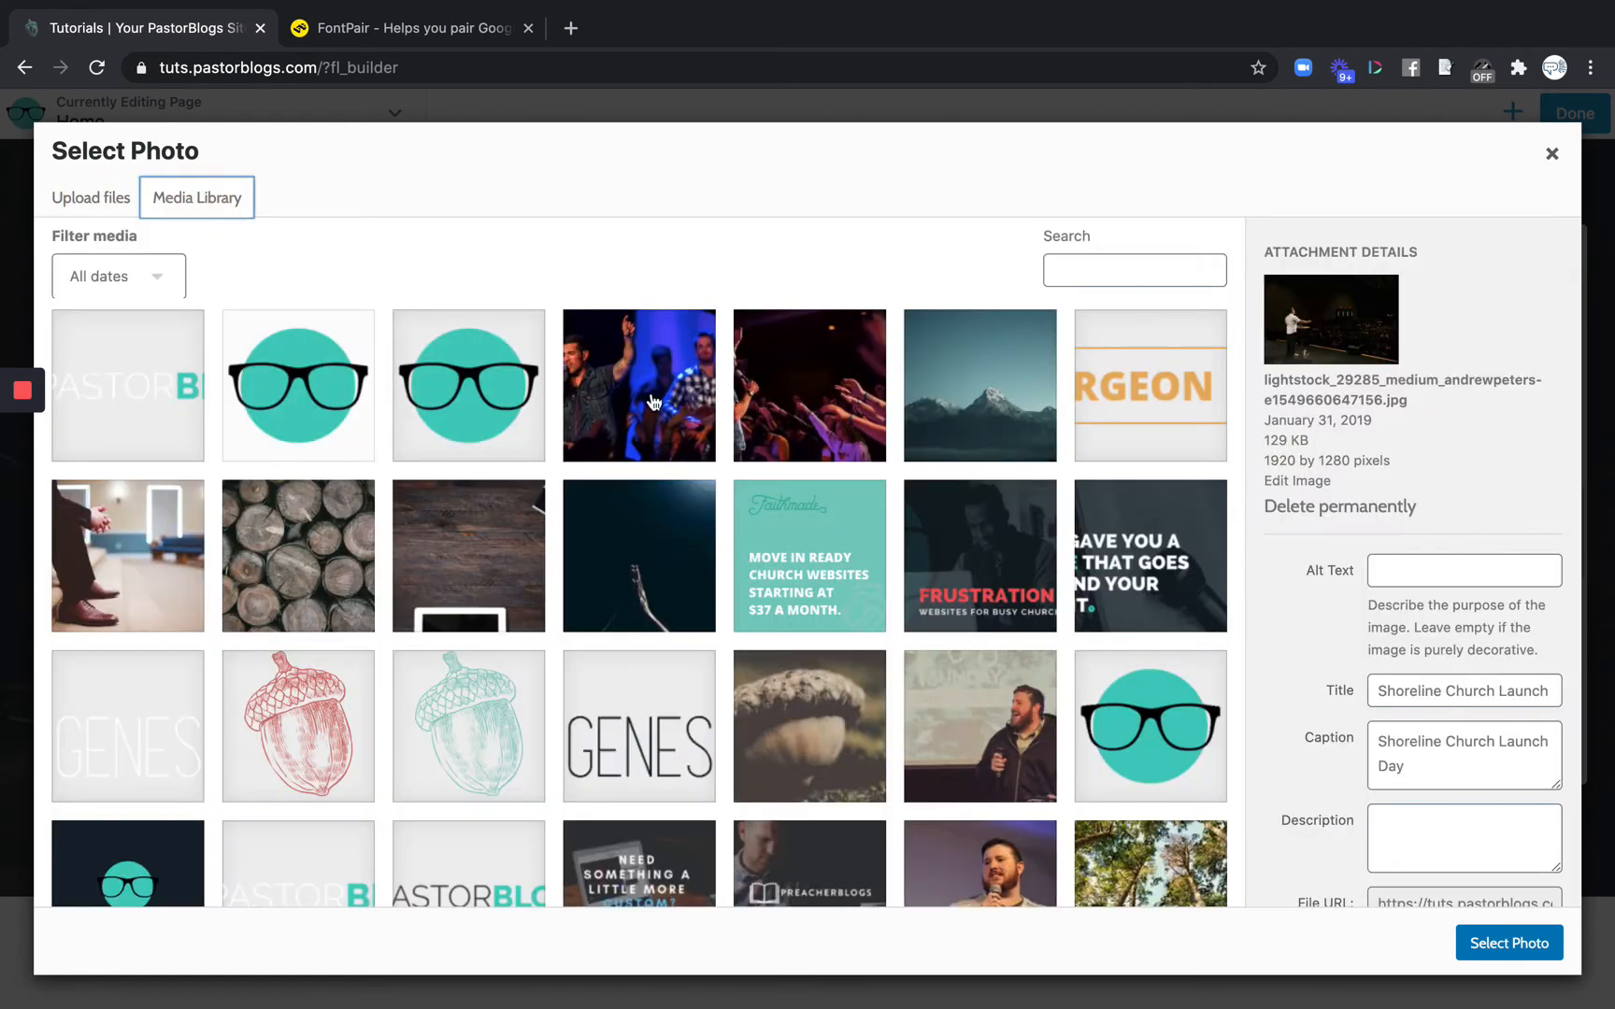
left_click(805, 358)
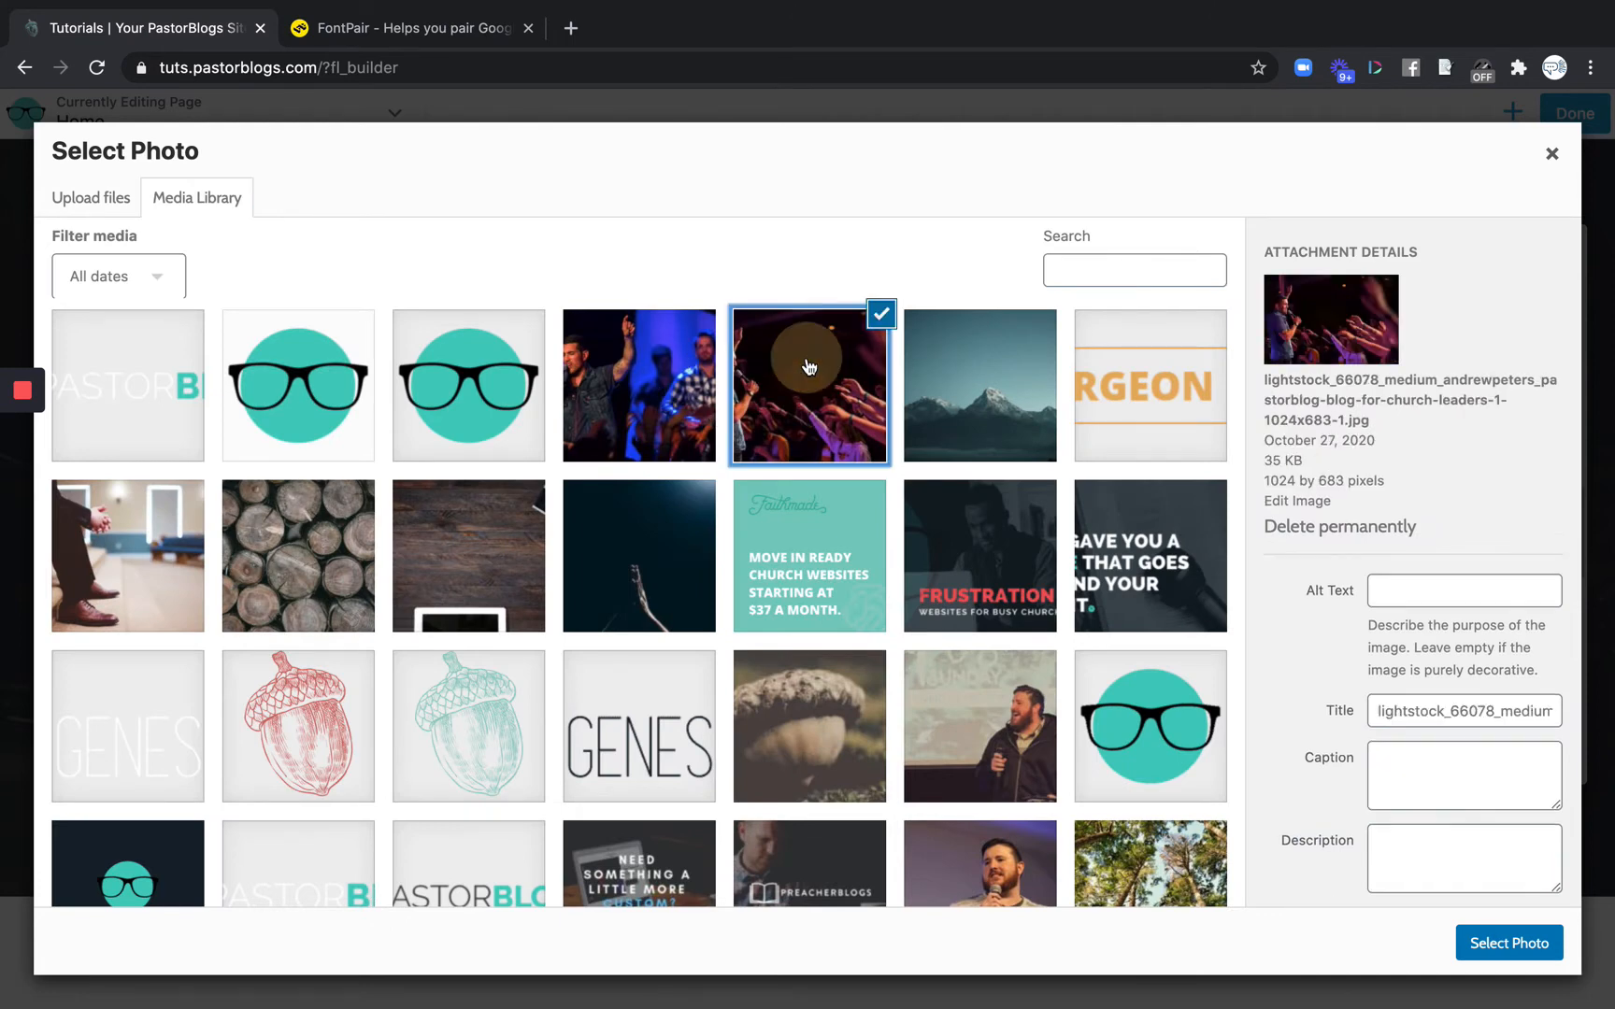
left_click(1508, 945)
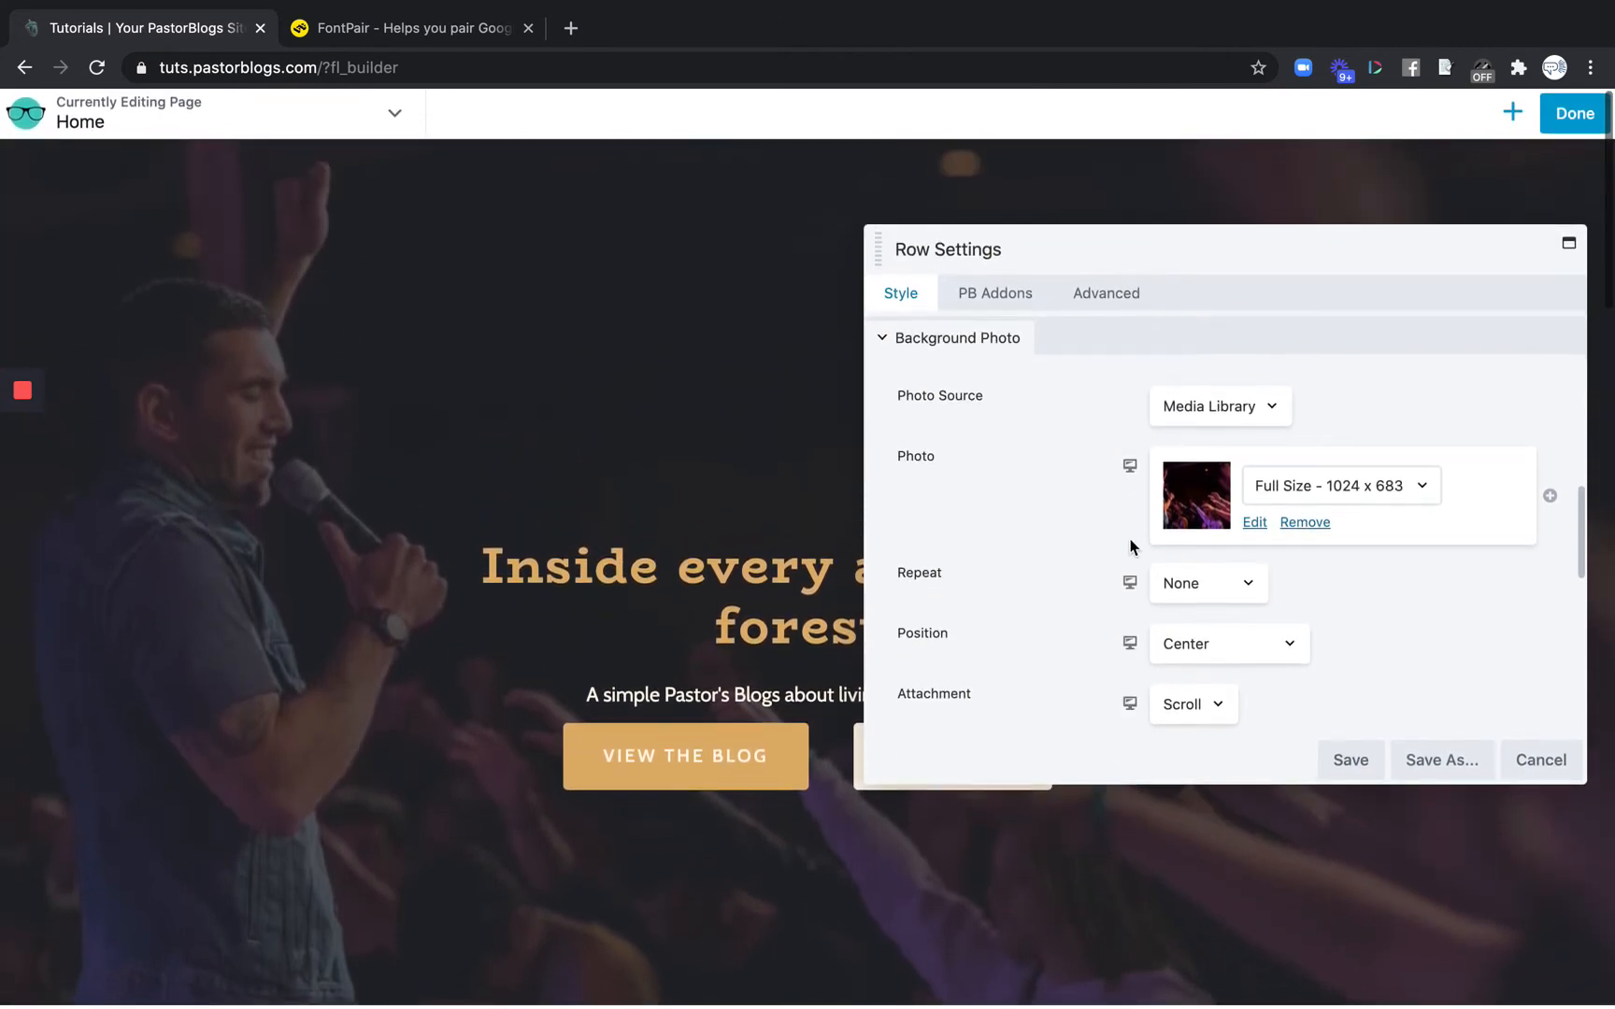
Keep the background photo at Full Size - 1024 x 683 and set its position to Left Center
scroll(1289, 597, "down", 3)
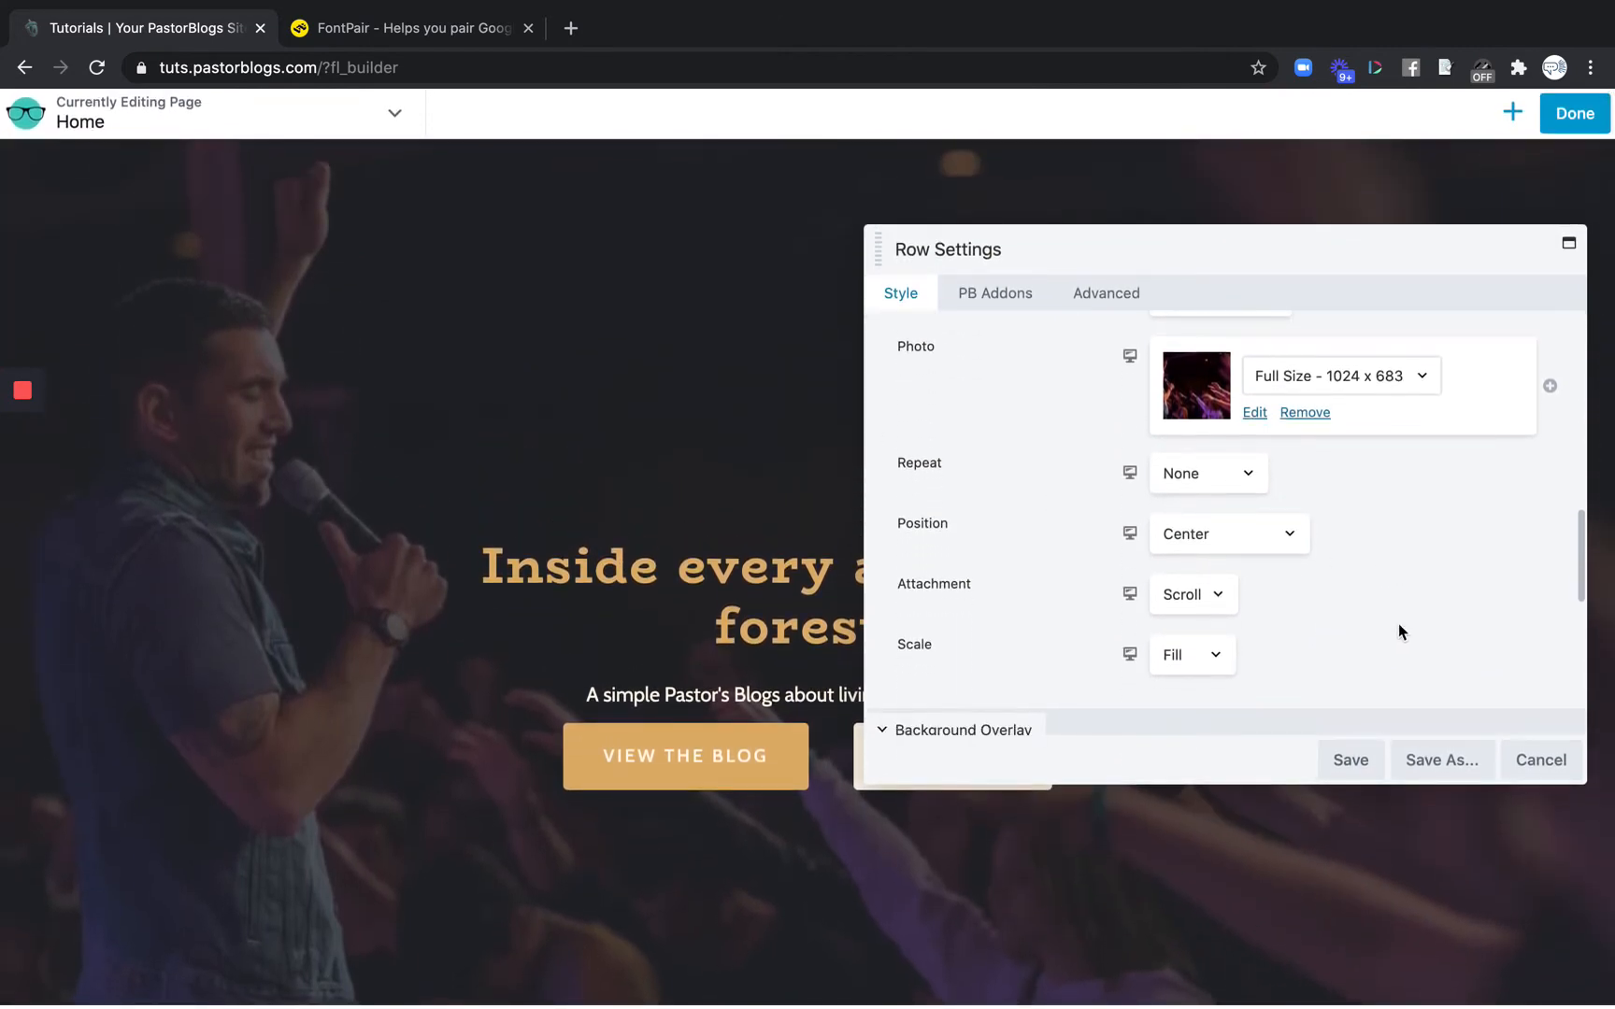
scroll(1398, 623, "down", 1)
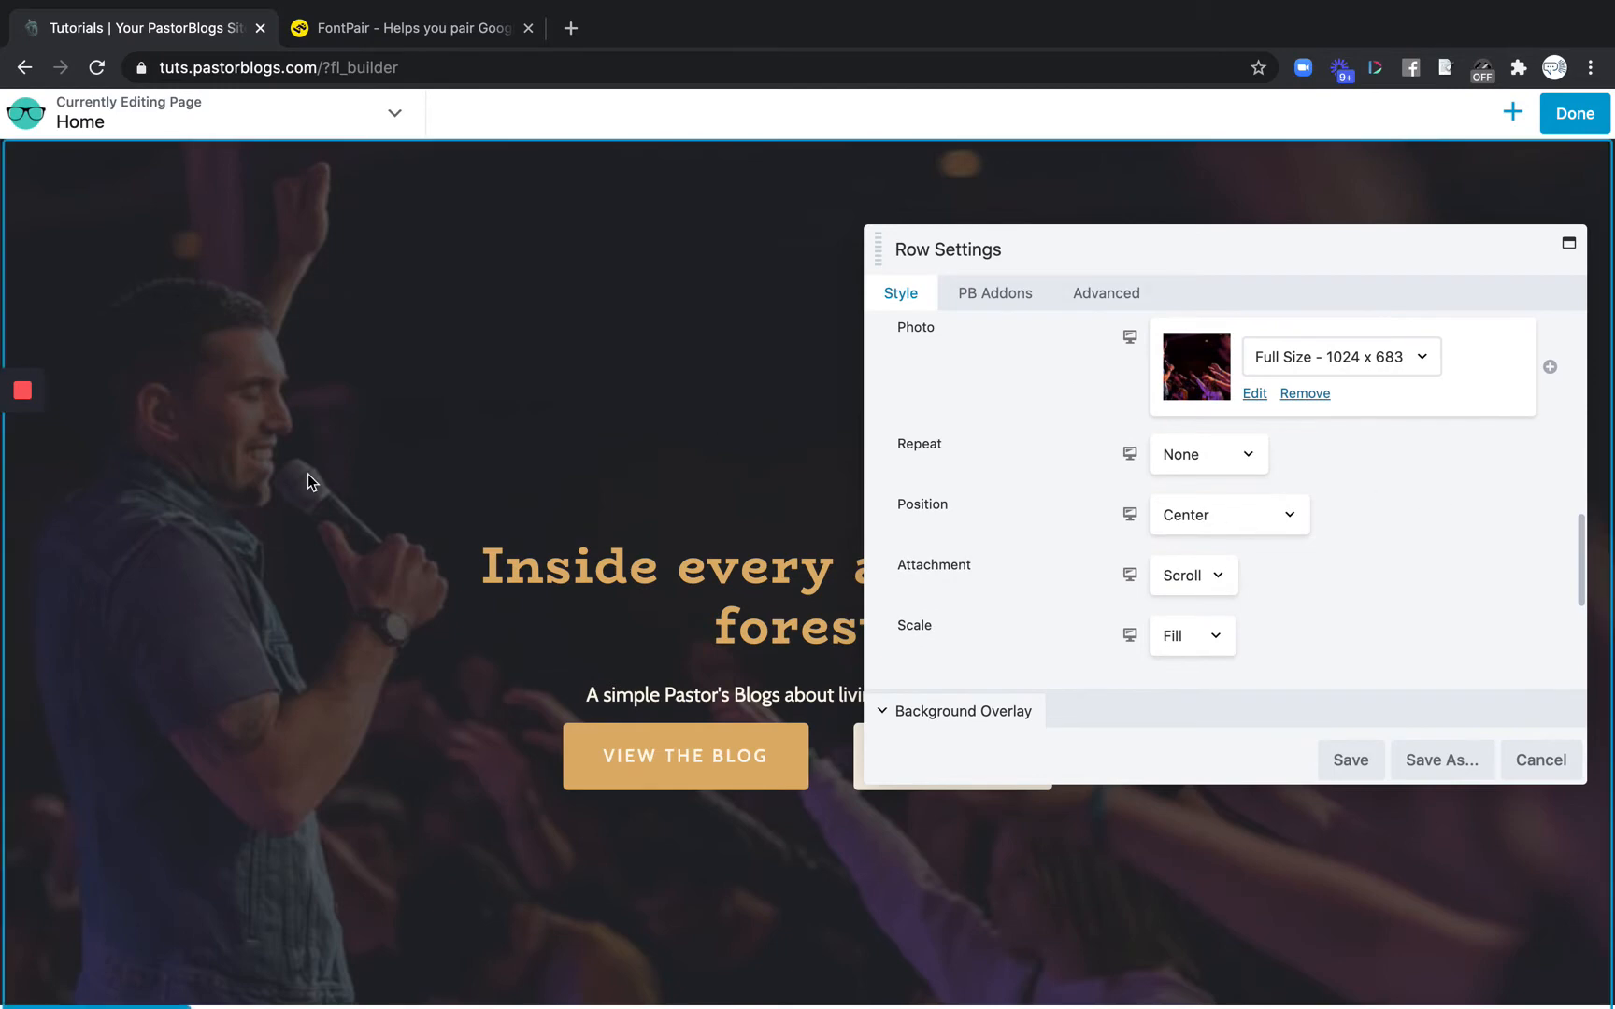
left_click(1401, 357)
left_click(1345, 507)
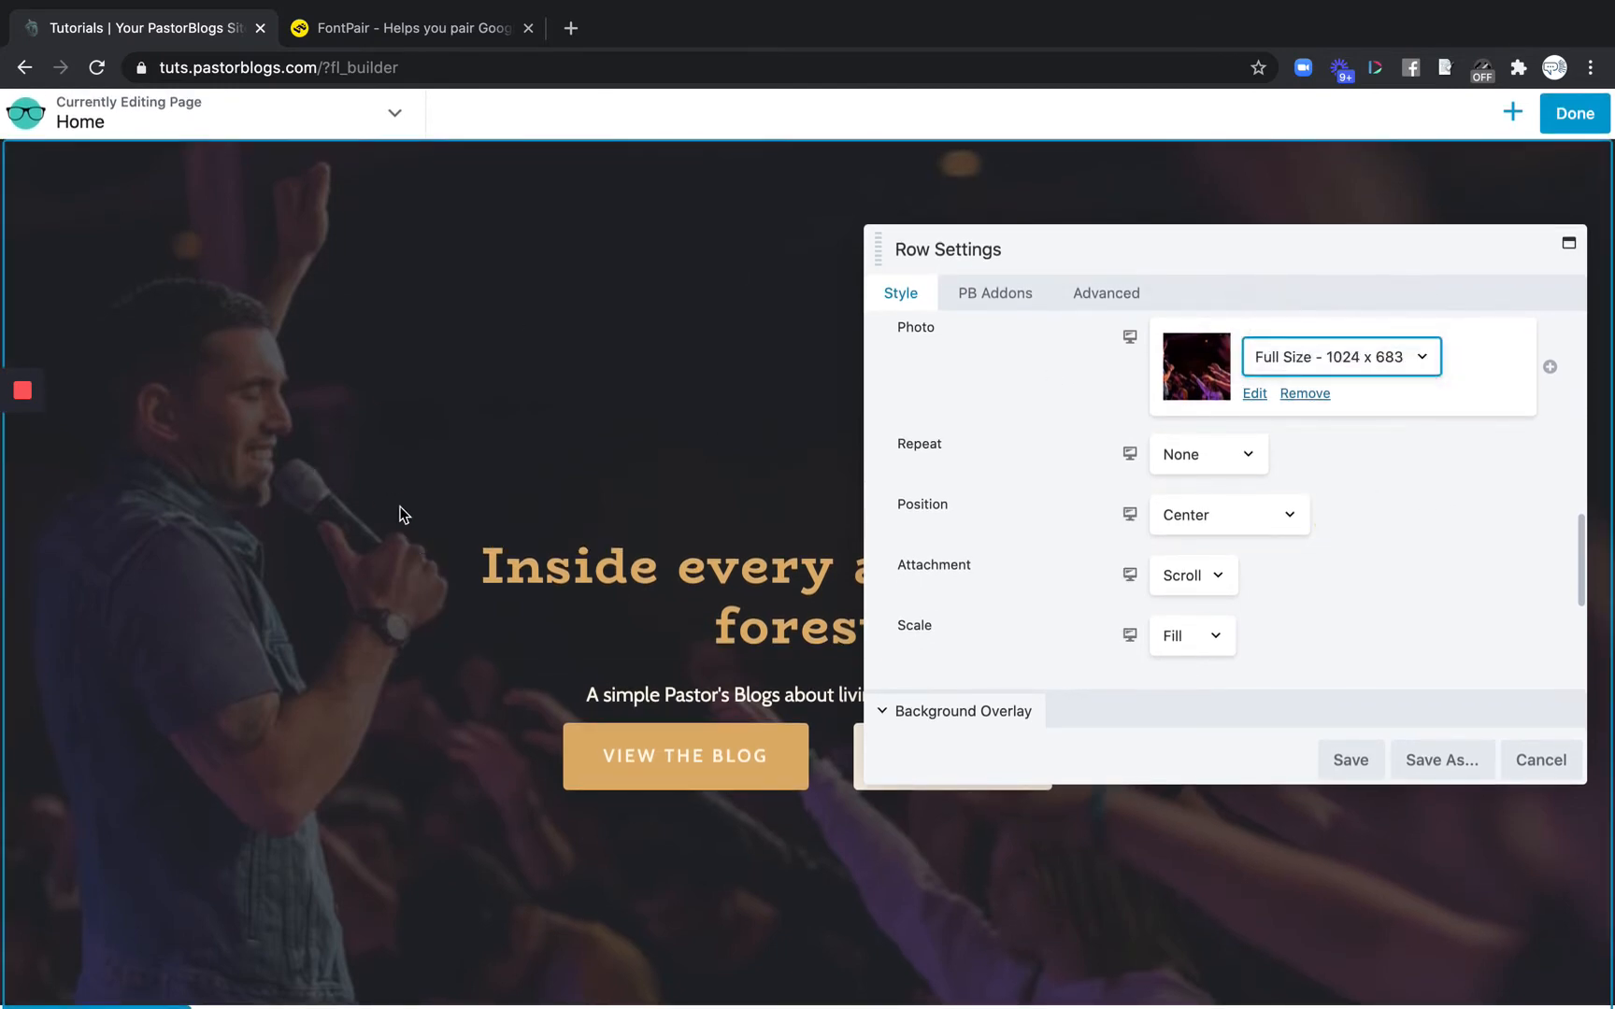
left_click(1159, 519)
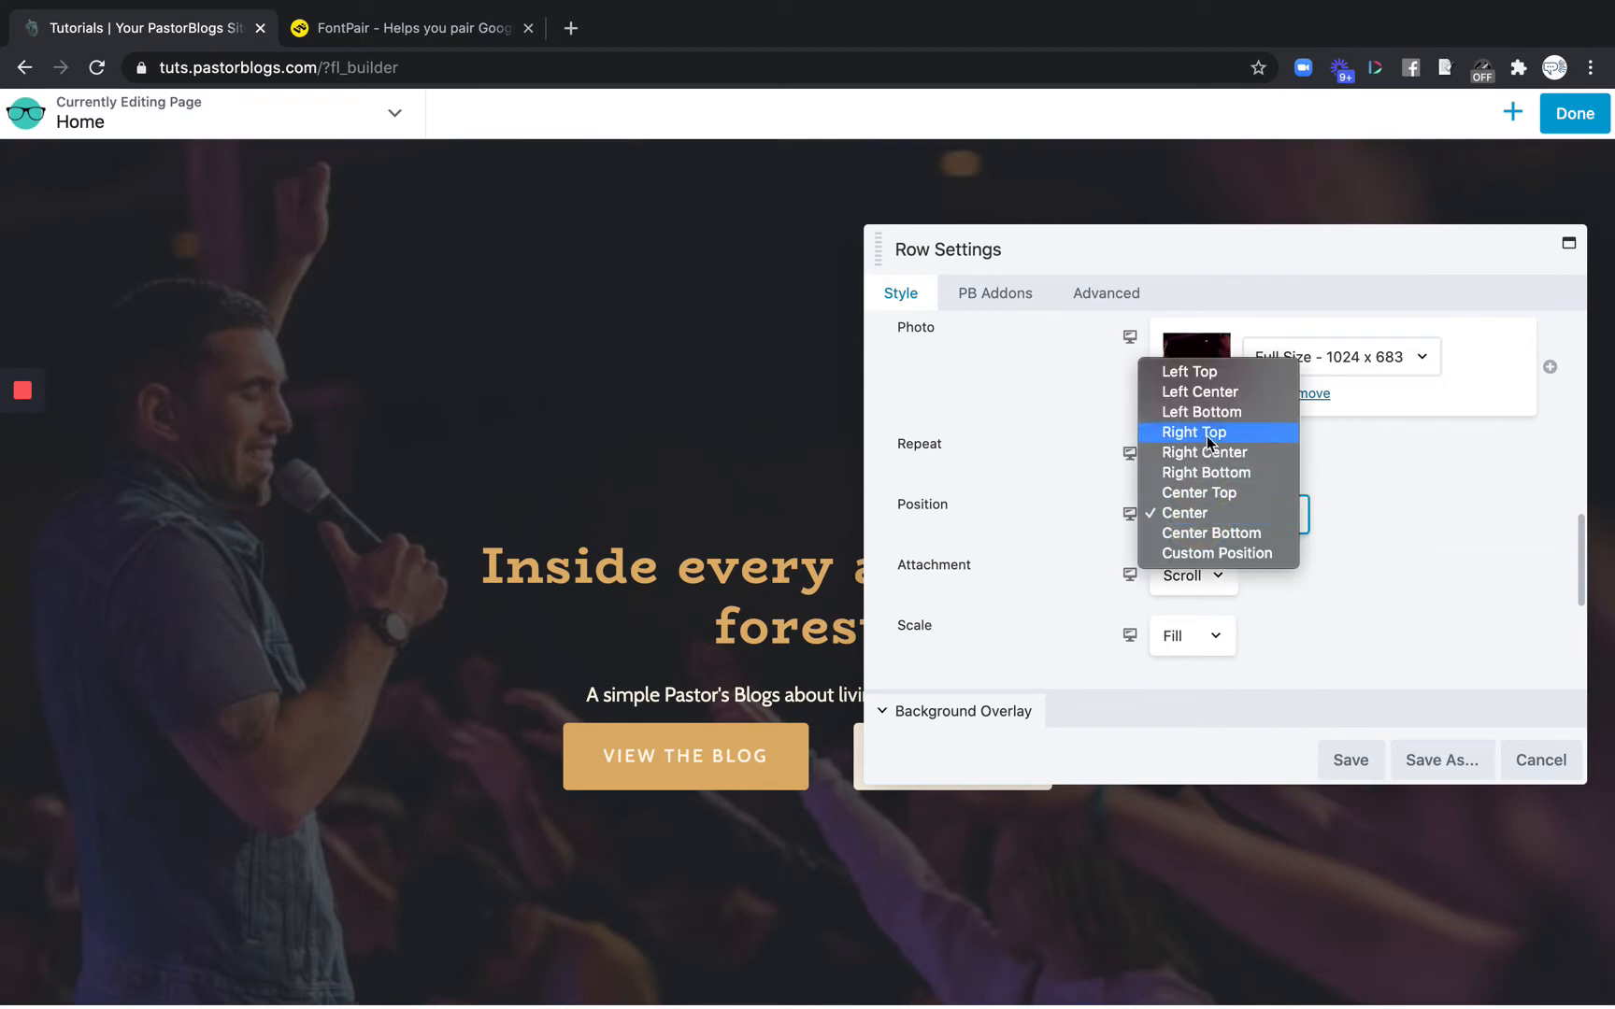
left_click(1200, 391)
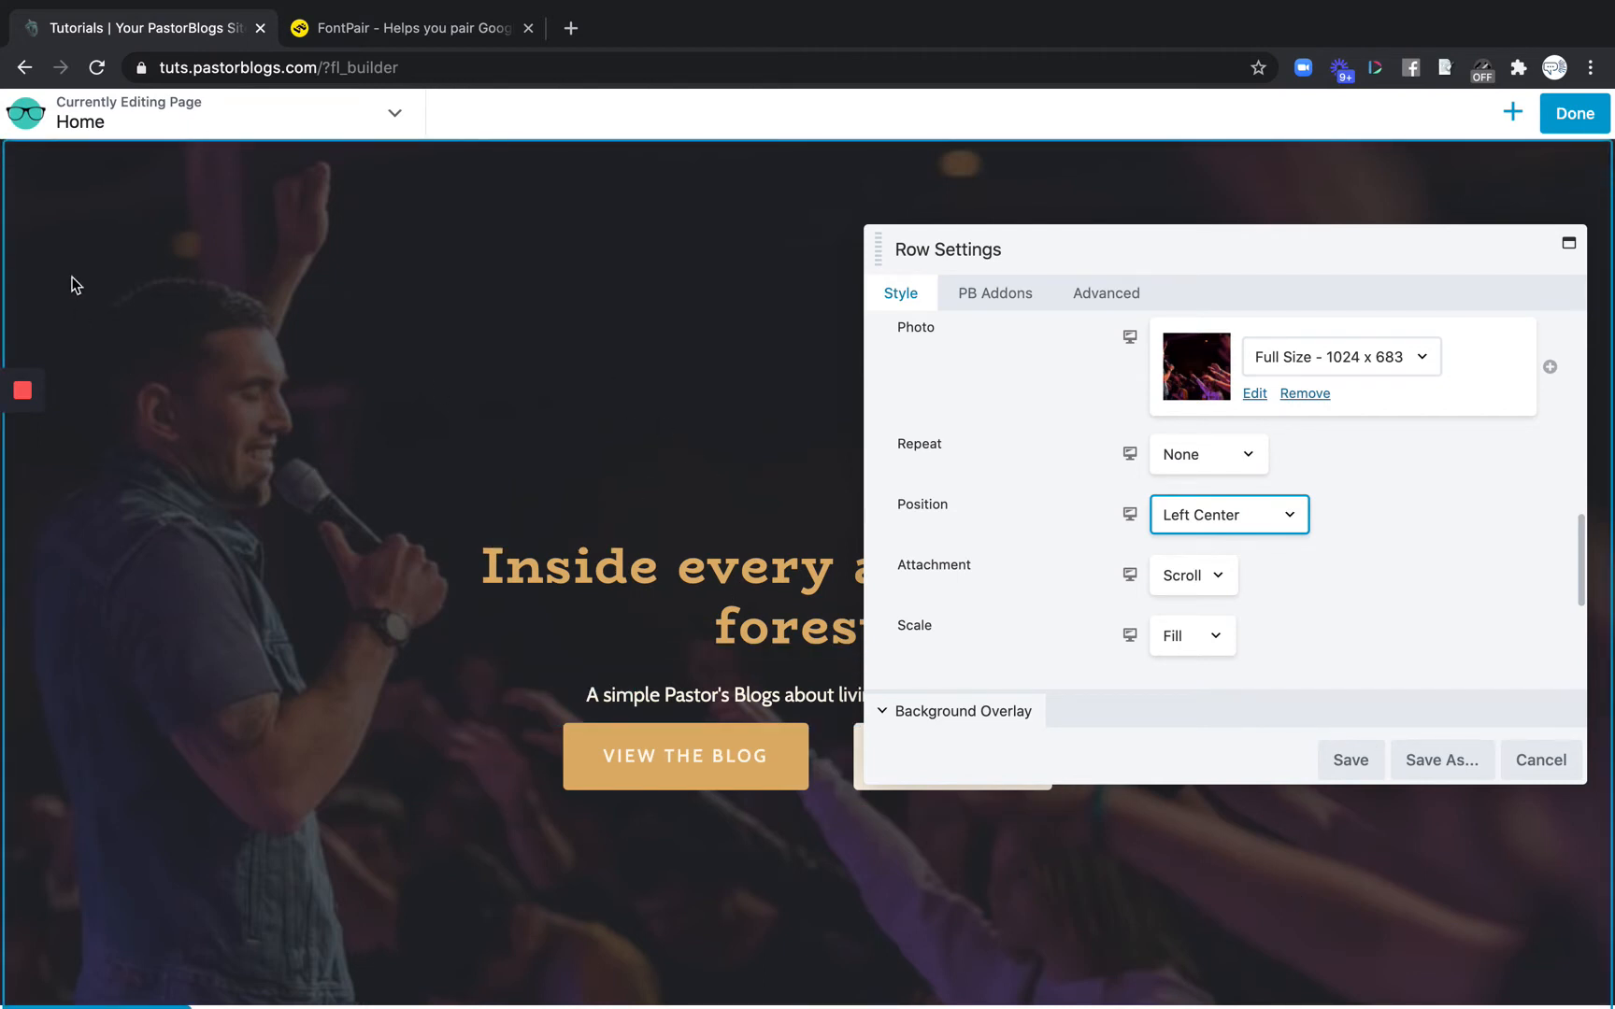
key("super+shift+4")
left_click_drag(61, 168, 827, 996)
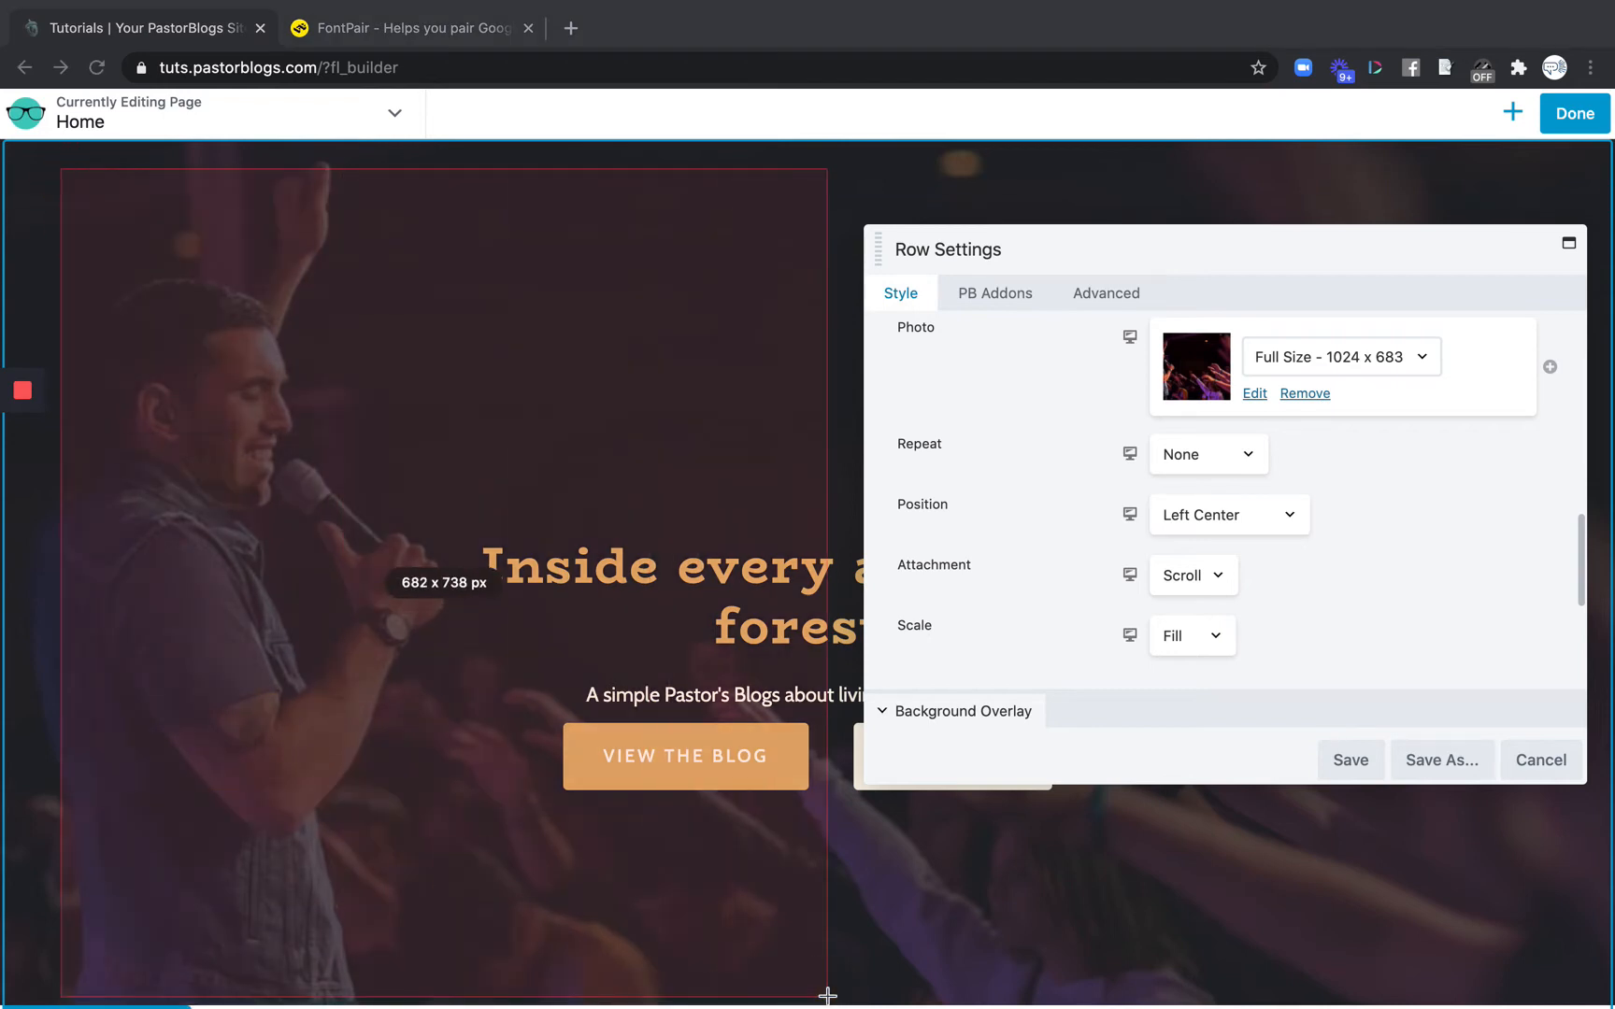
key("Escape")
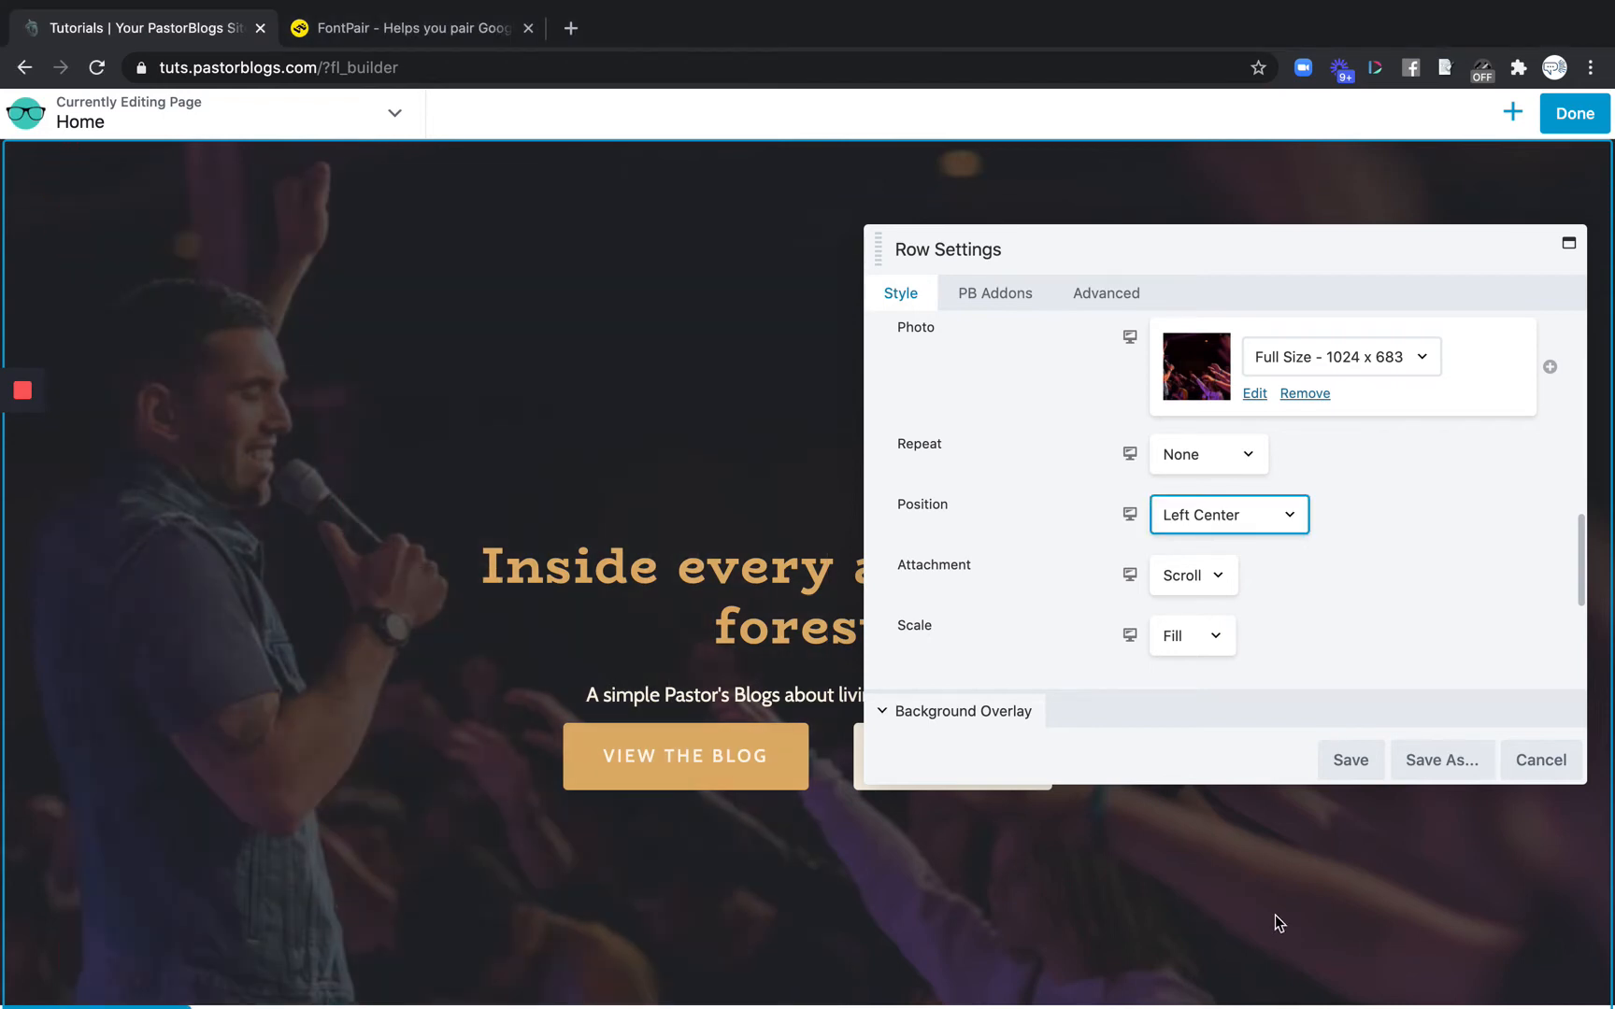
Save the hero row's settings
left_click(1347, 759)
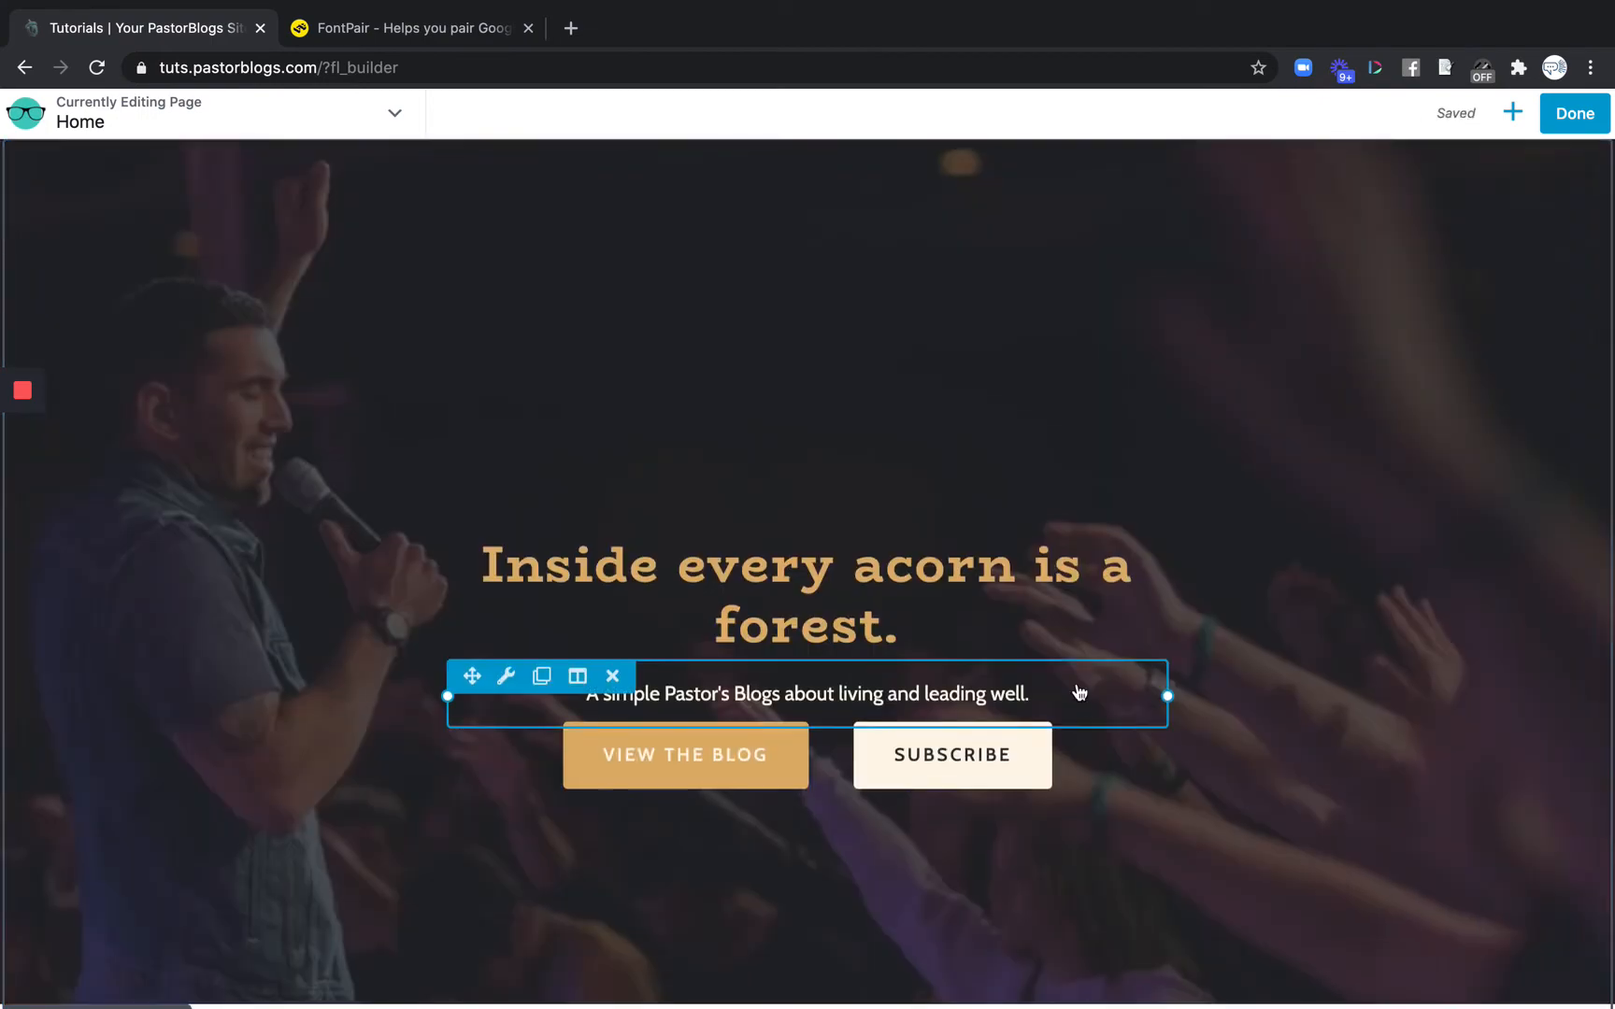
Replace the photo beside Upcoming Events with the media library picture of a singer and guitarist on a blue-lit stage
scroll(1077, 692, "down", 5)
scroll(1079, 691, "down", 10)
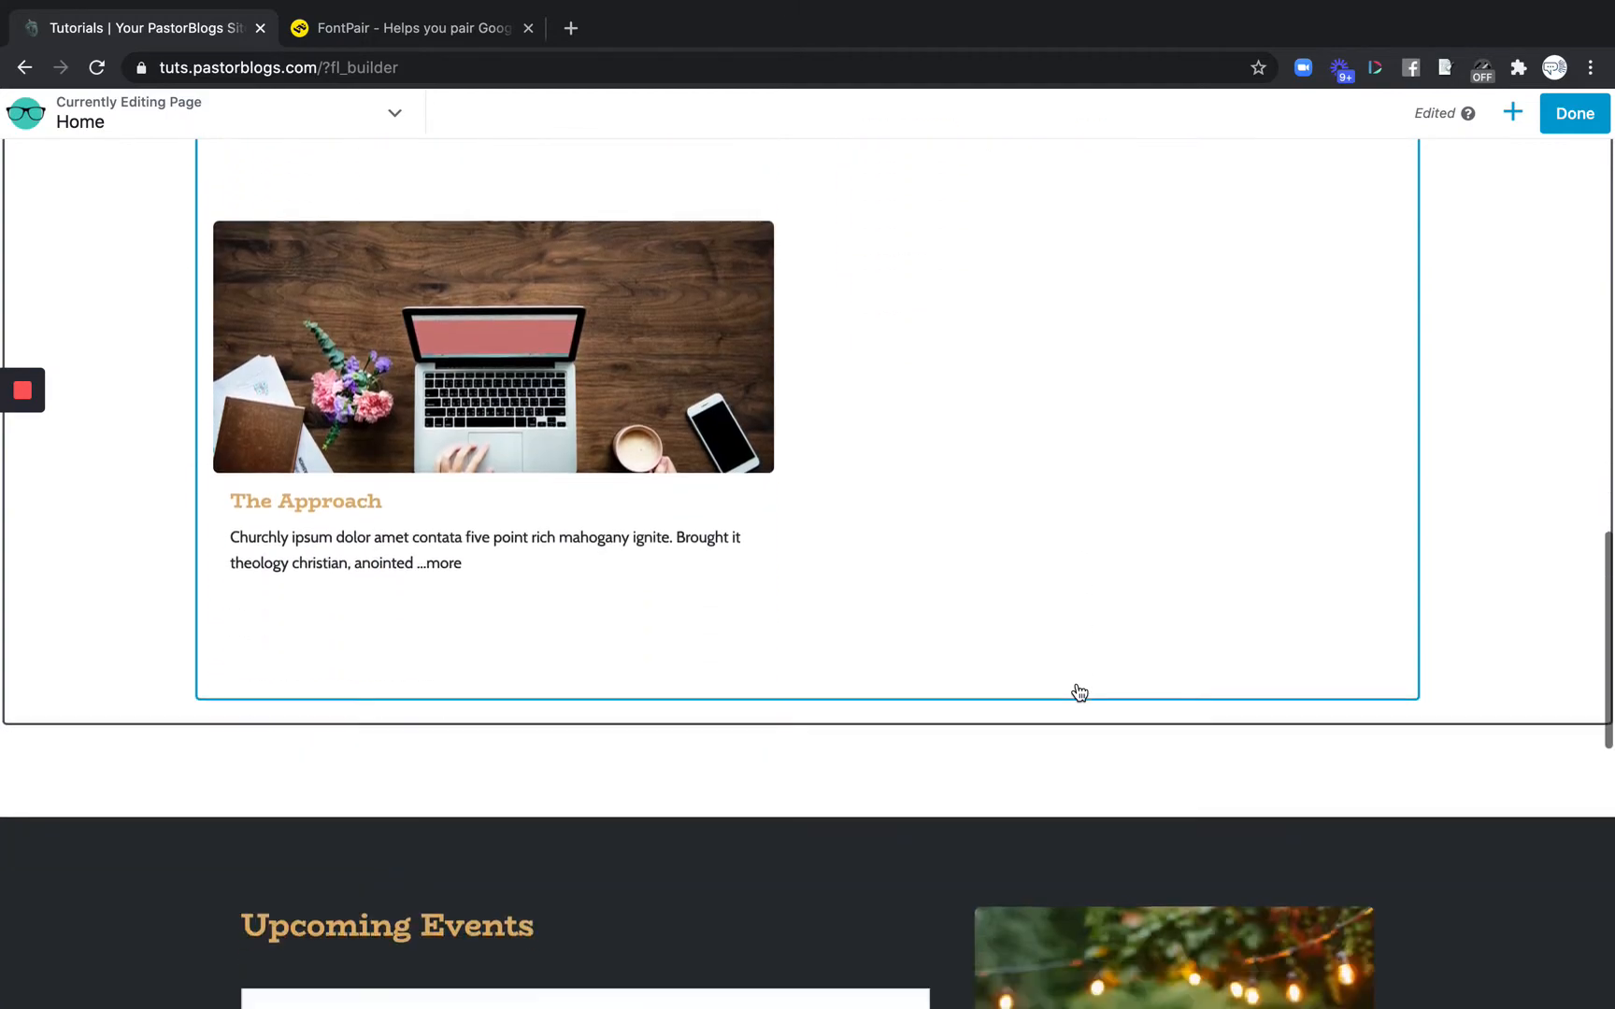
scroll(1076, 691, "down", 3)
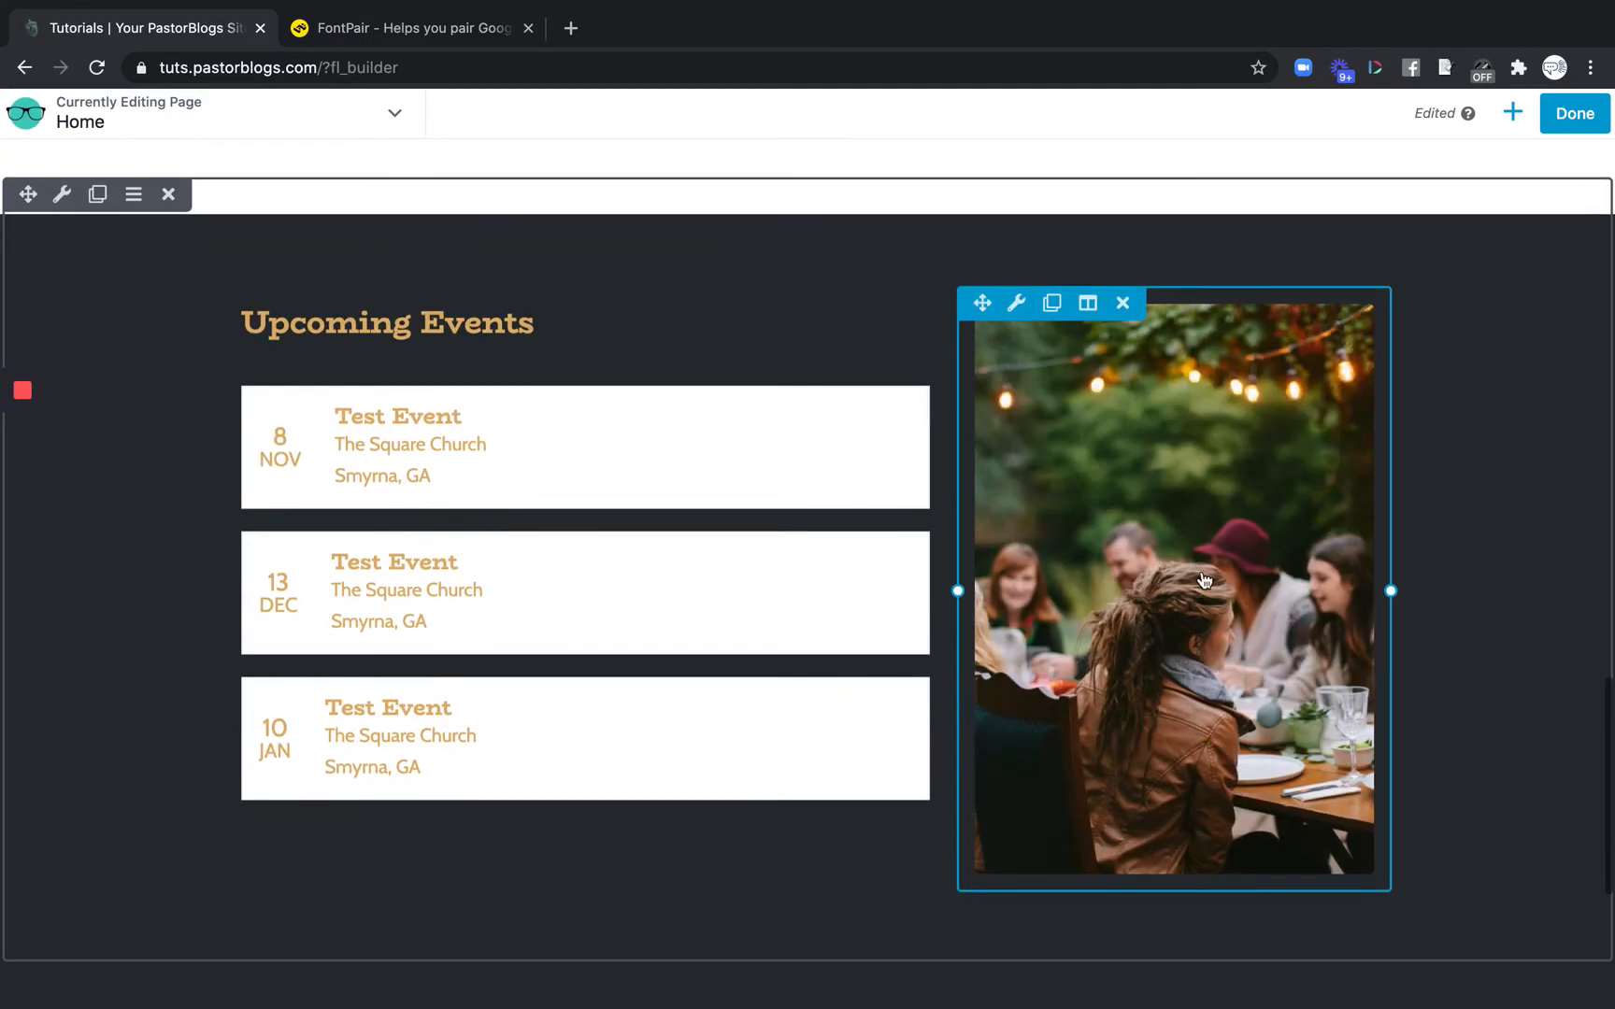
left_click(1142, 520)
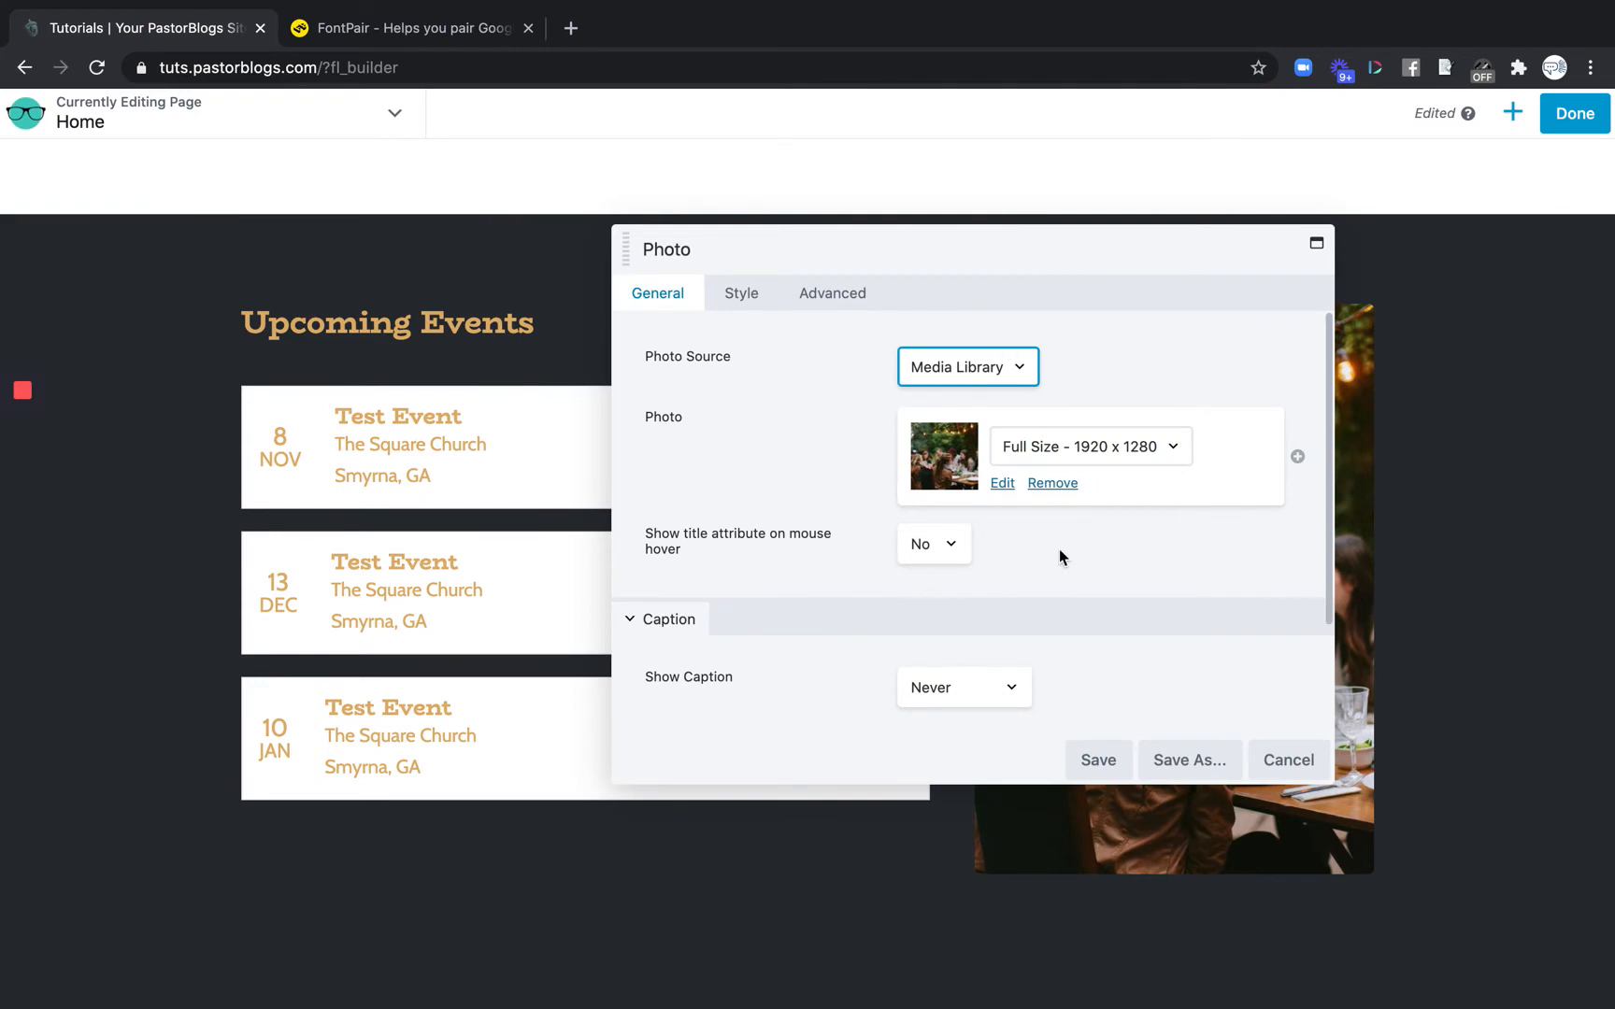
left_click(1001, 483)
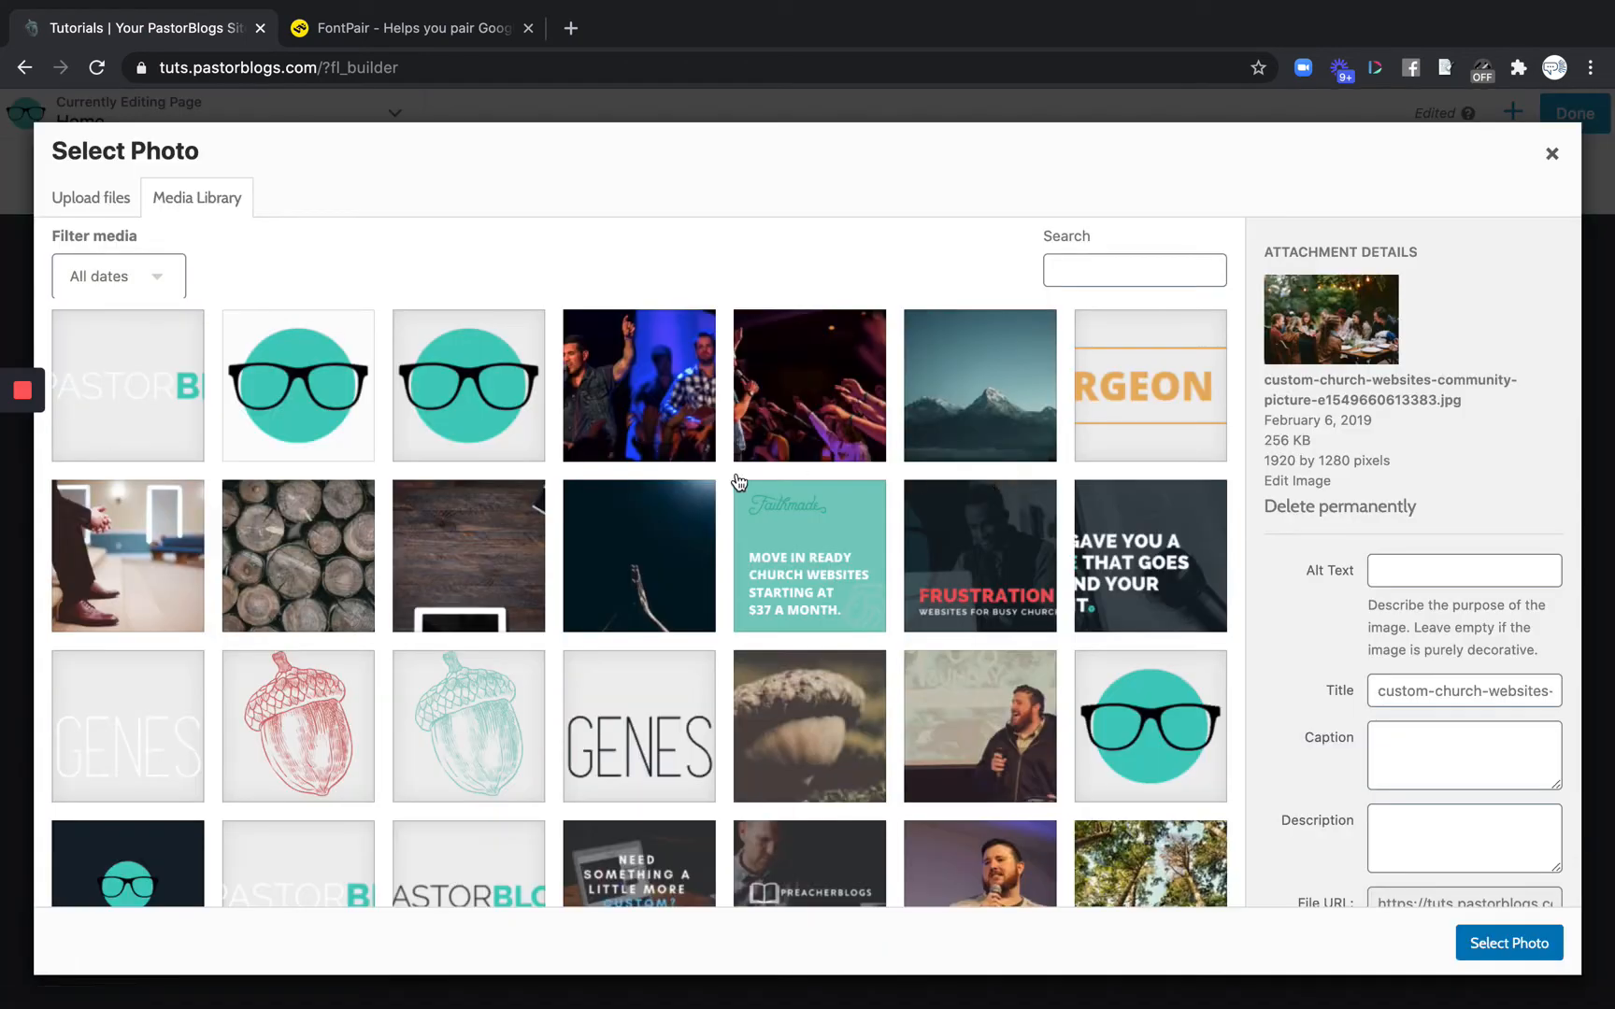
left_click(651, 378)
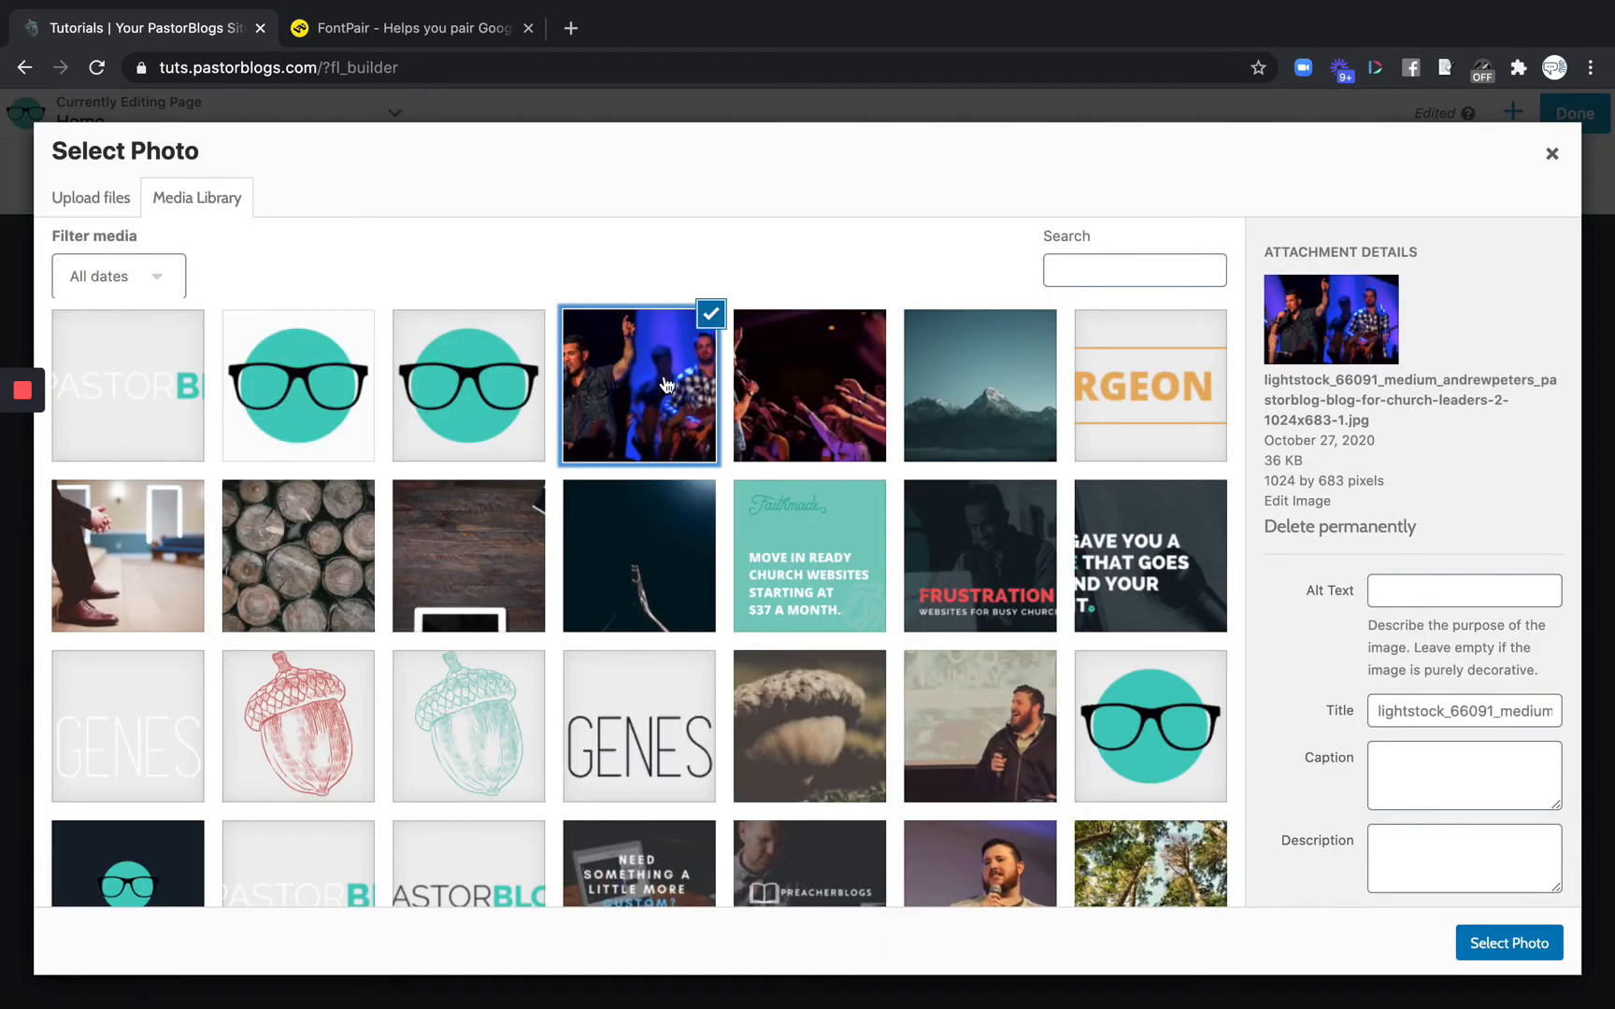
left_click(1514, 944)
left_click_drag(1182, 241, 785, 266)
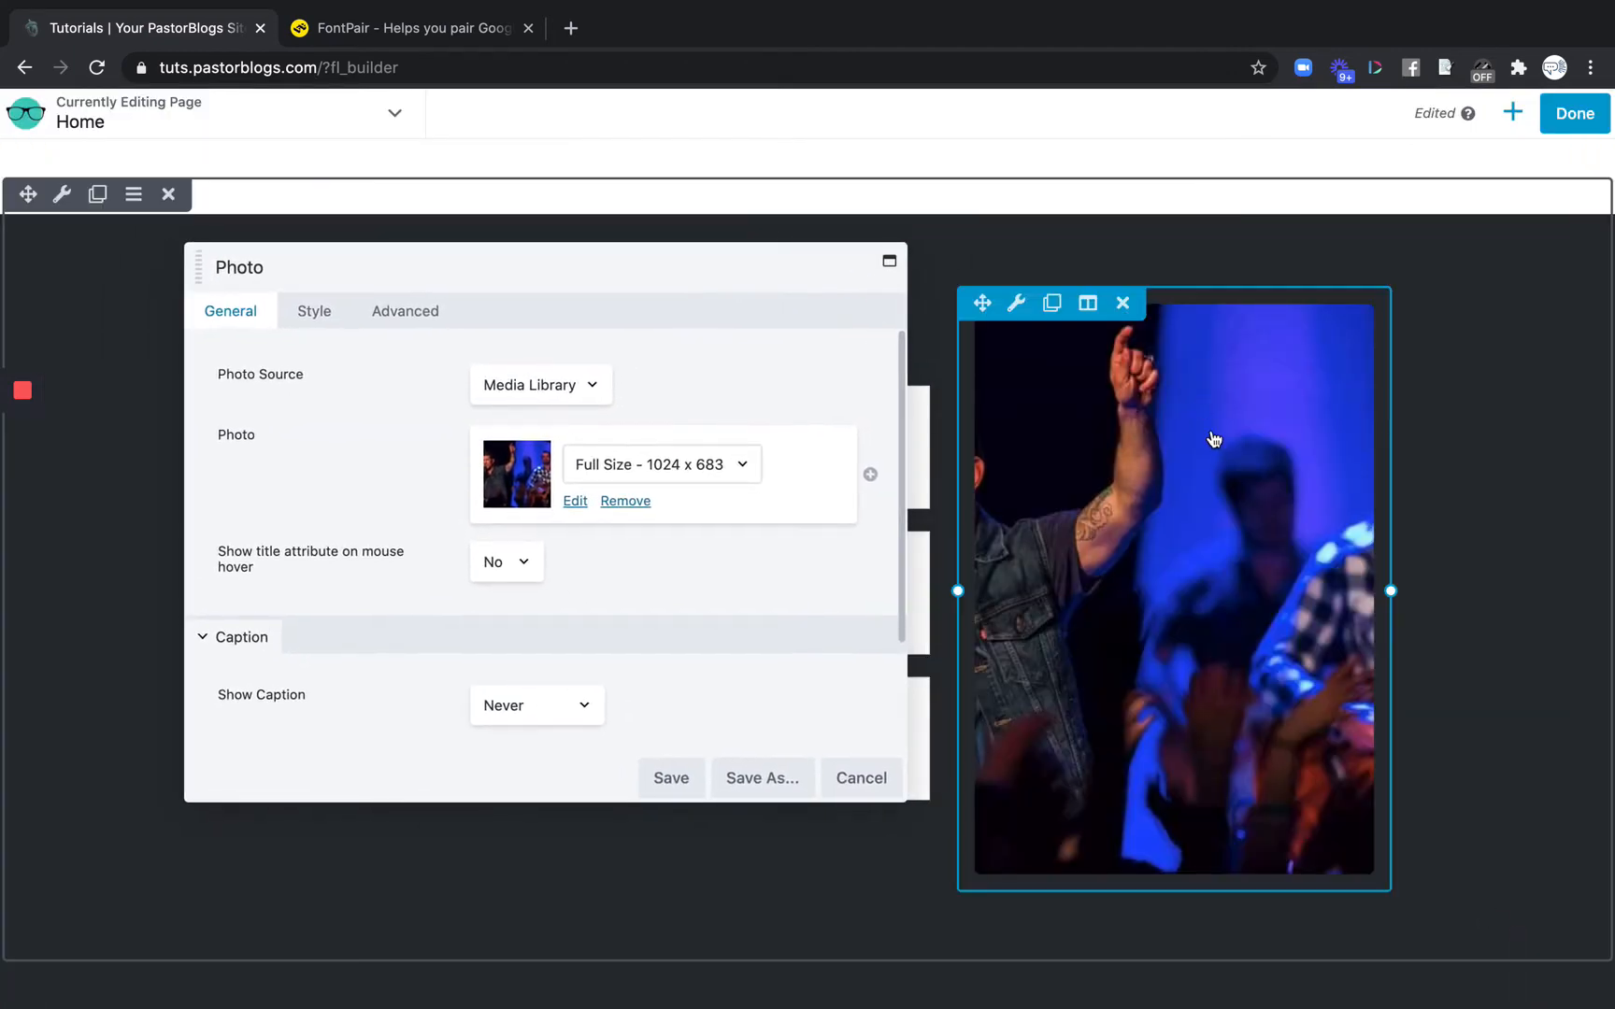
Try the Landscape crop and then no crop on the Upcoming Events photo
left_click(316, 312)
left_click(565, 391)
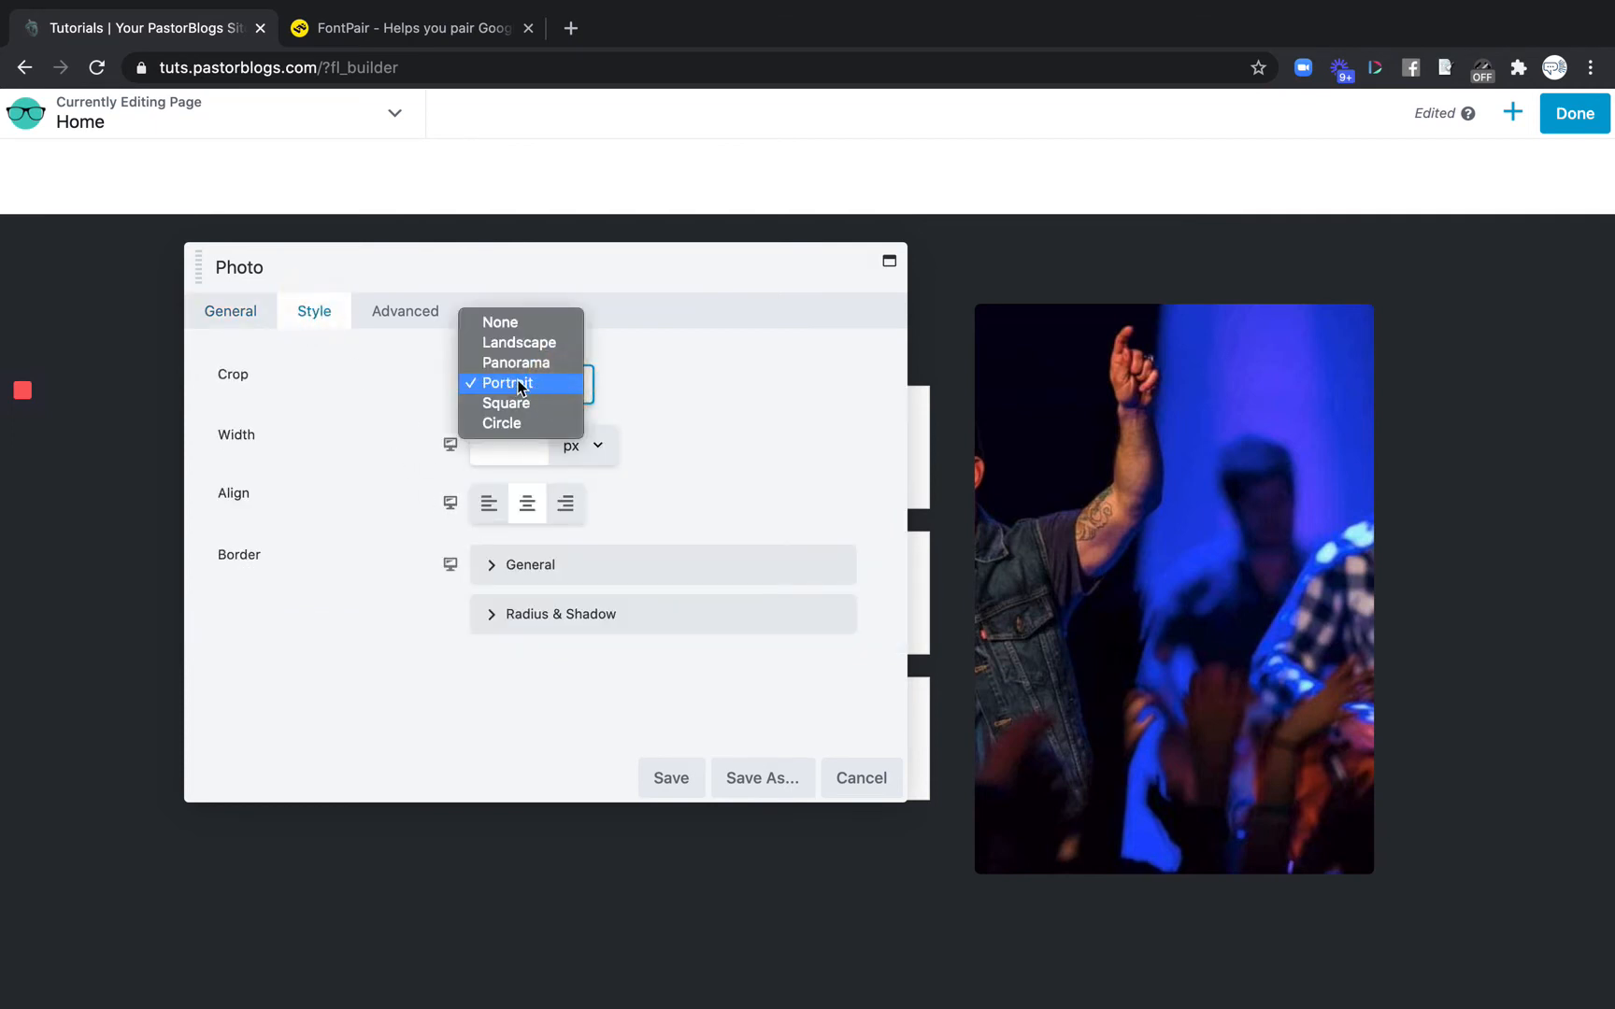
left_click(517, 341)
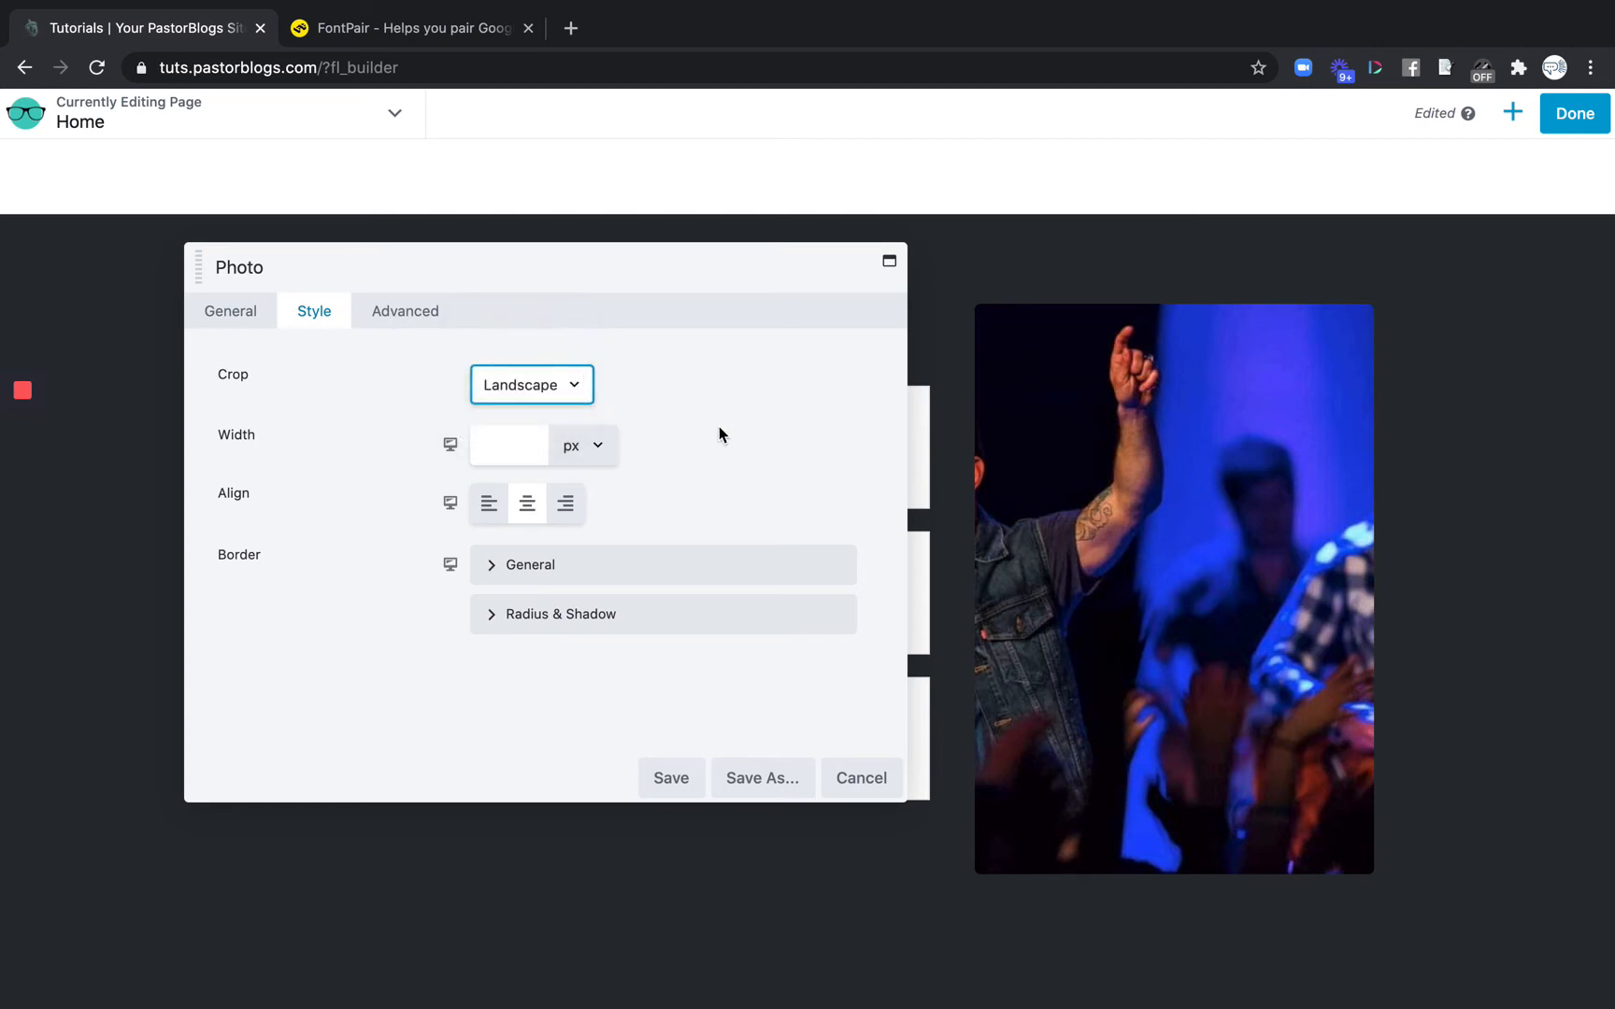
left_click(557, 387)
left_click(531, 364)
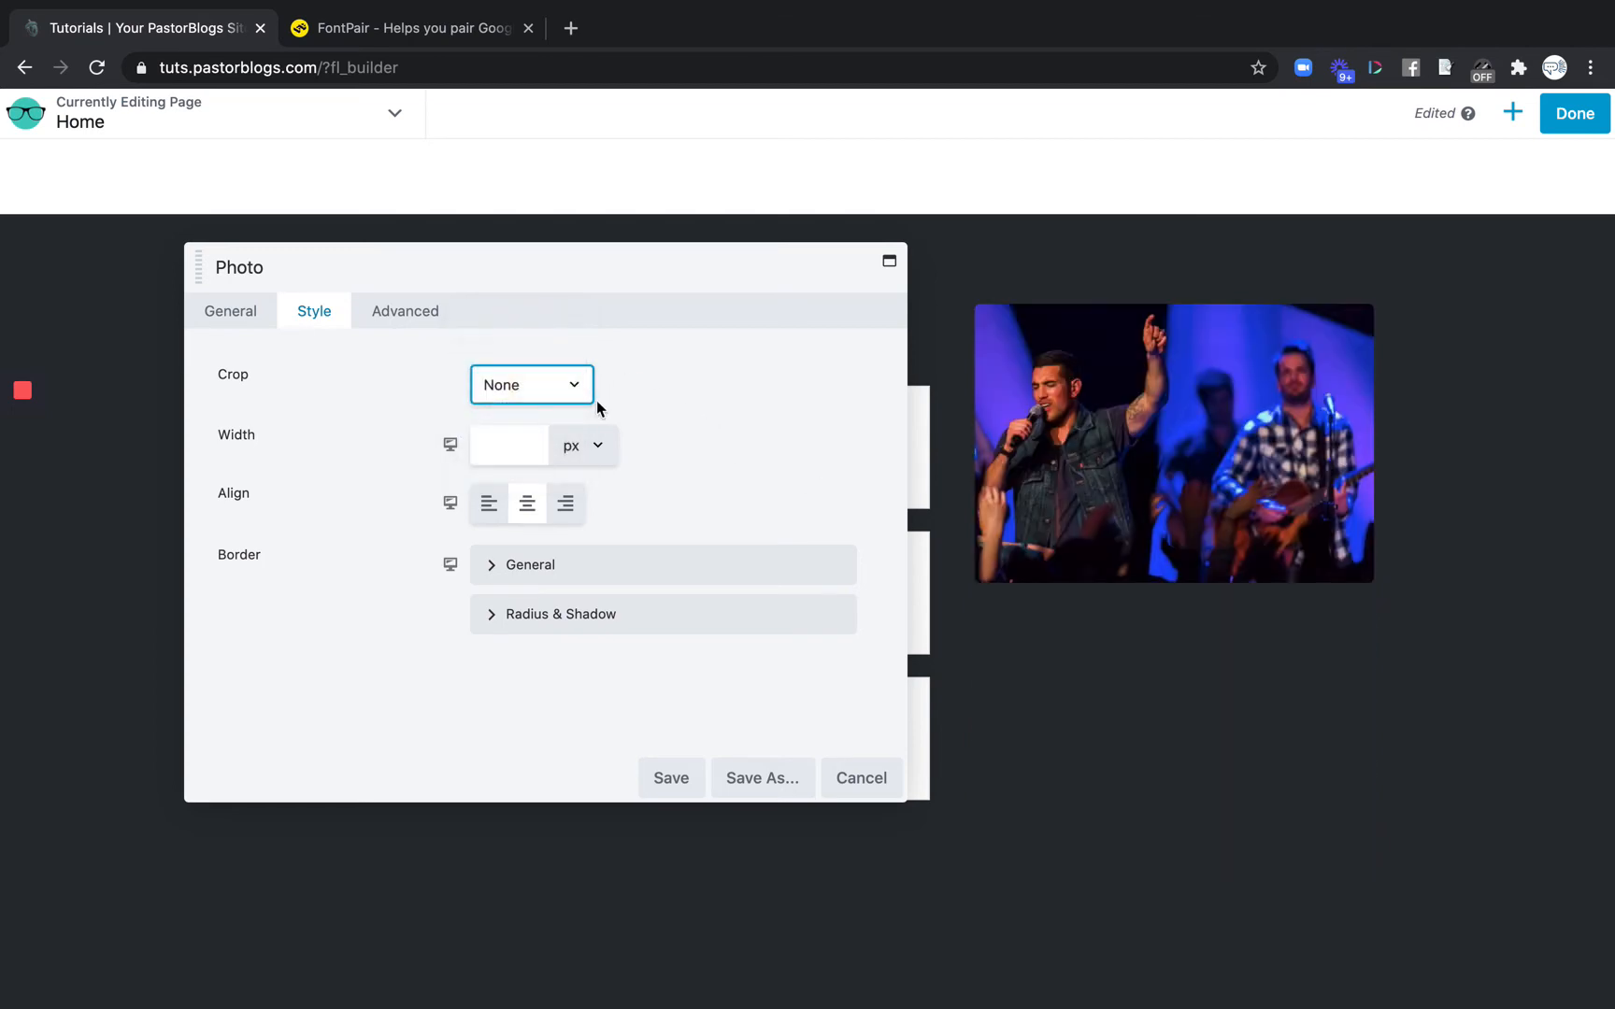
left_click(554, 389)
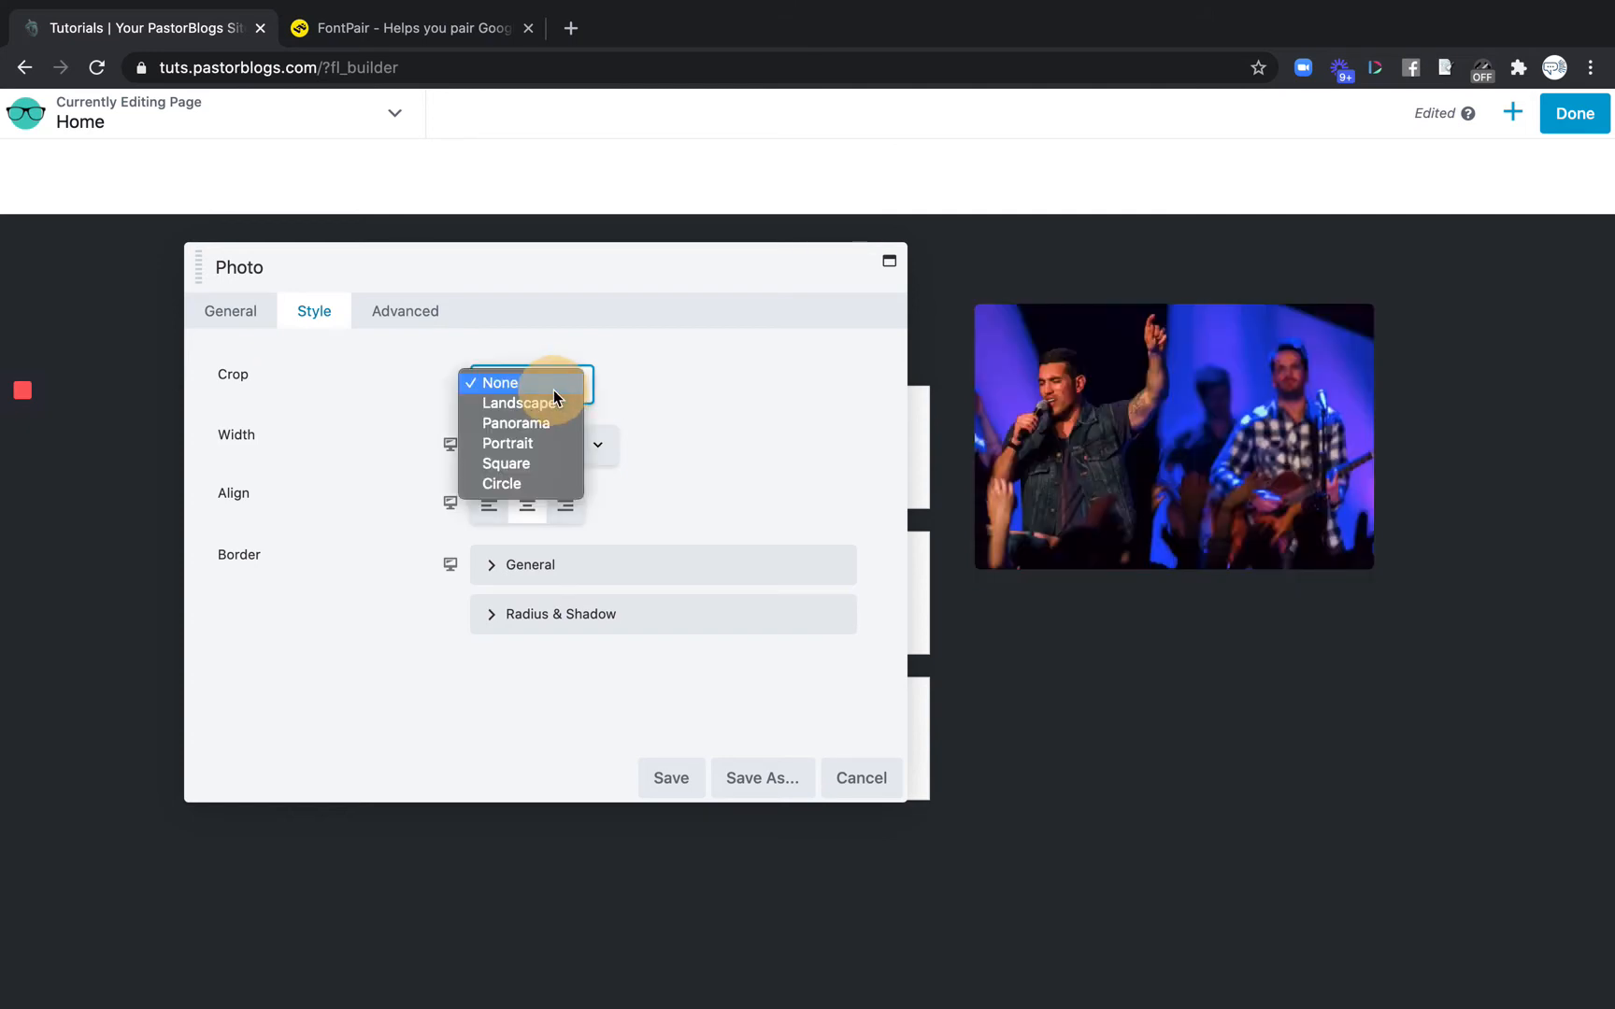
left_click(700, 390)
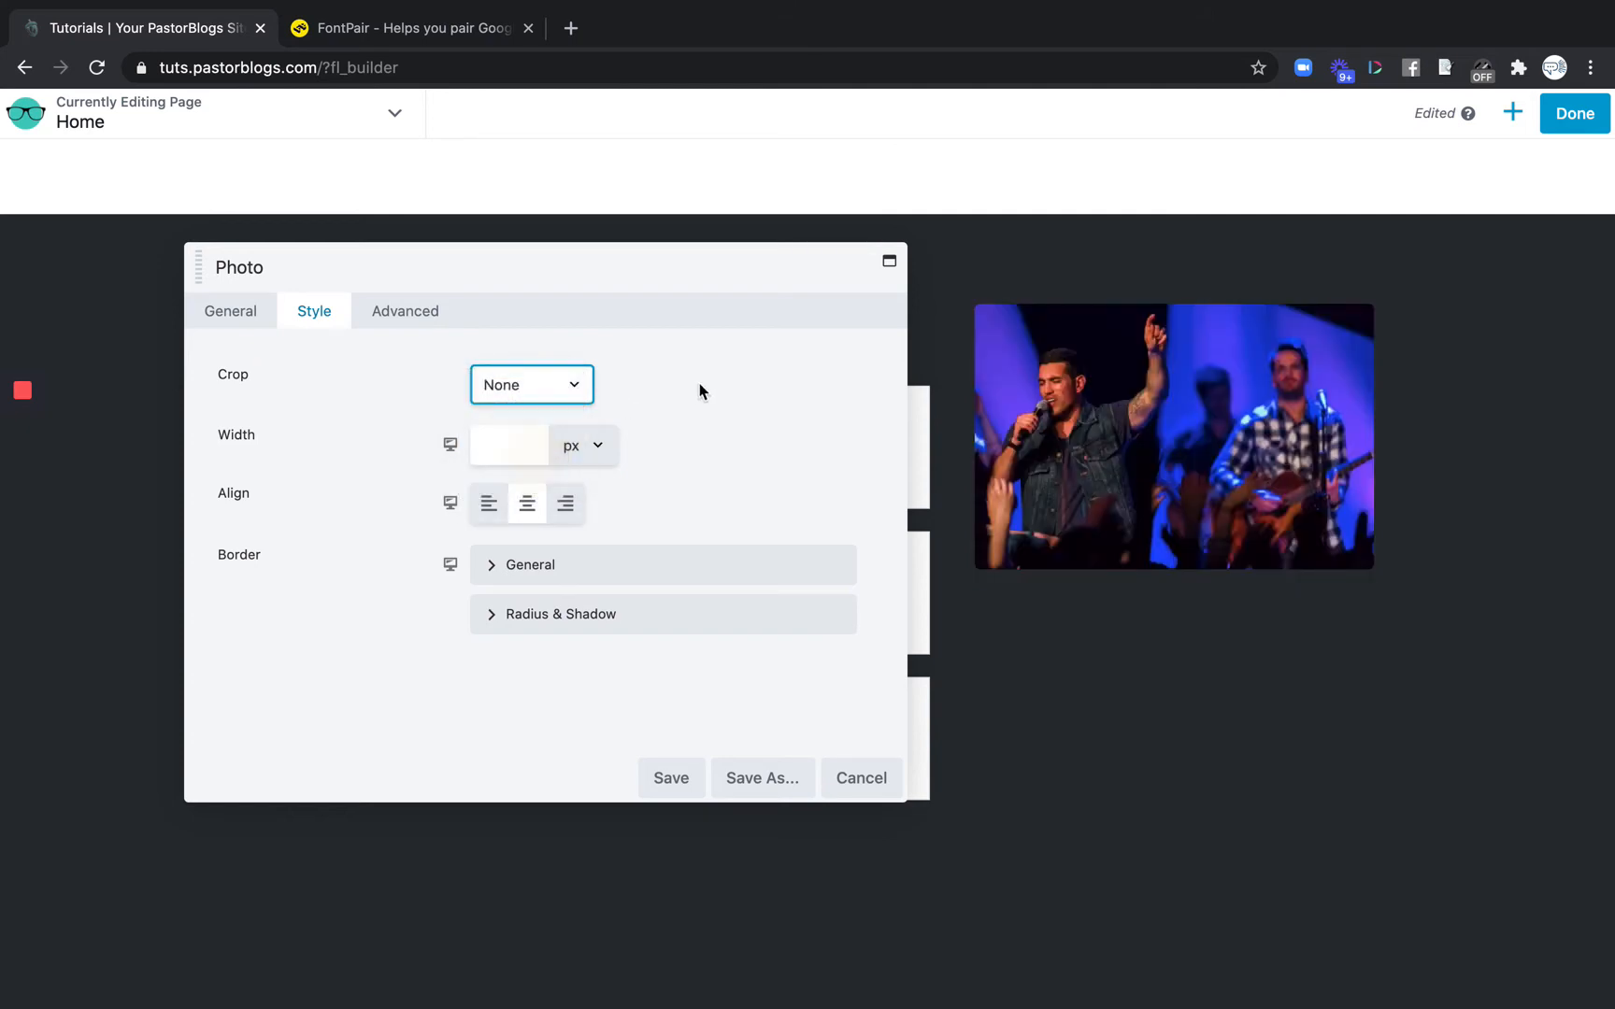
Try the Square crop and then the Portrait crop on the Upcoming Events photo, and look through its general settings
key("s")
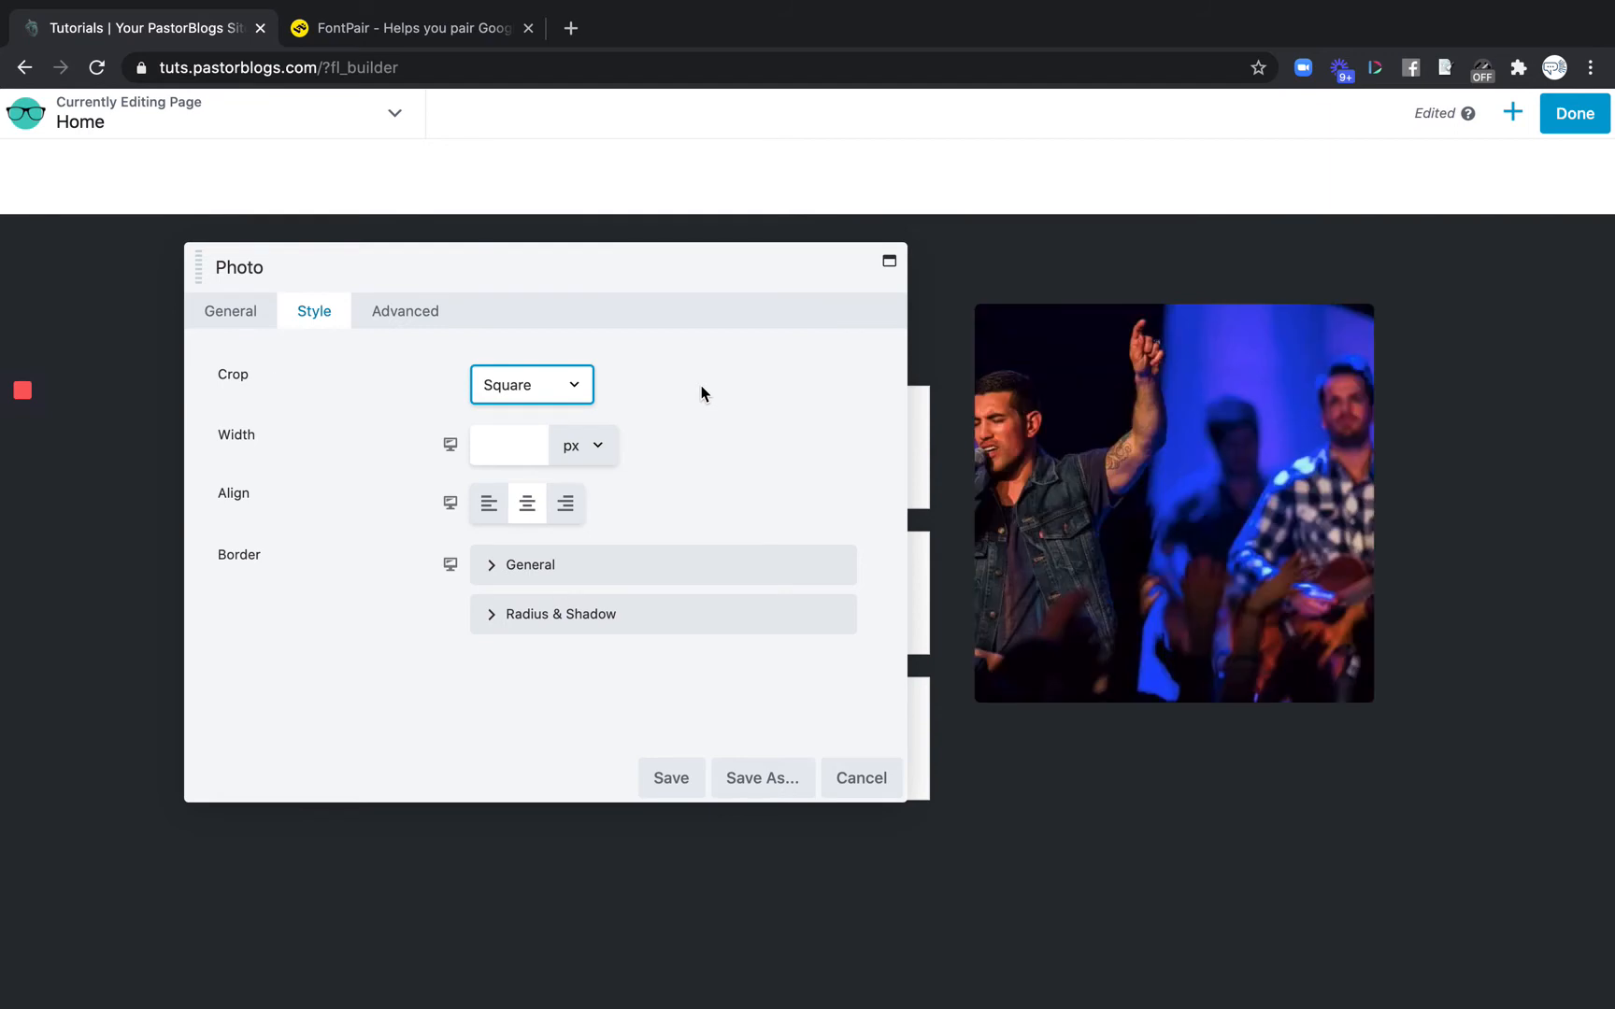
left_click(541, 383)
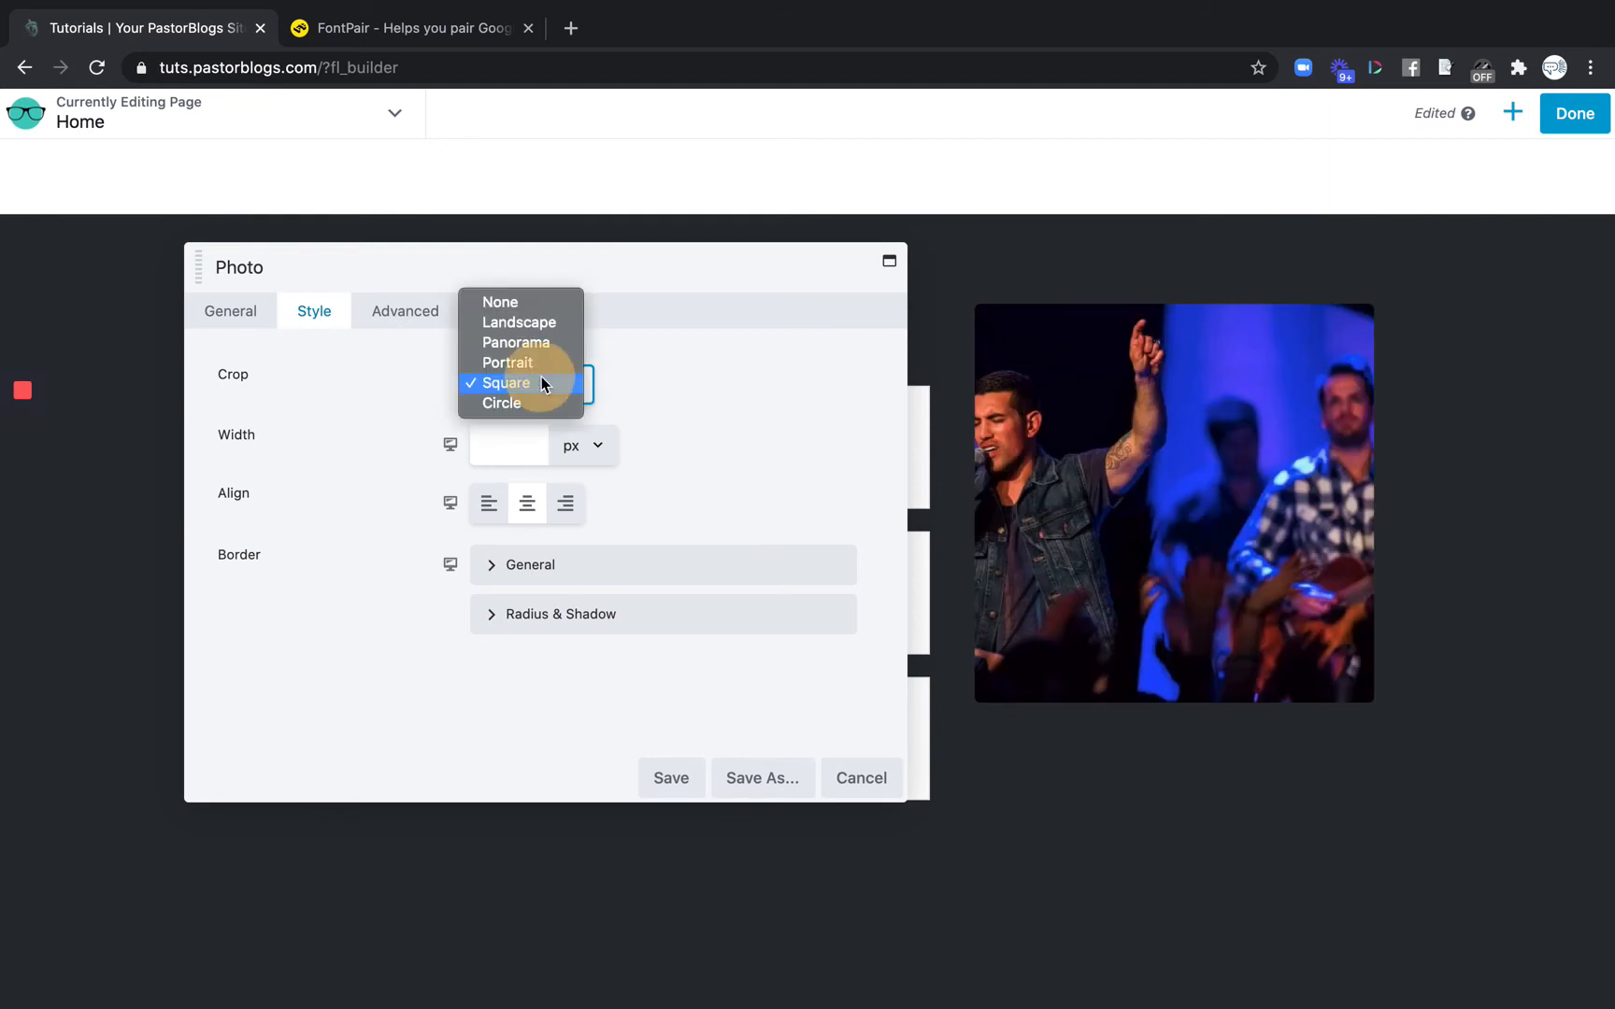
key("Up")
key("Return")
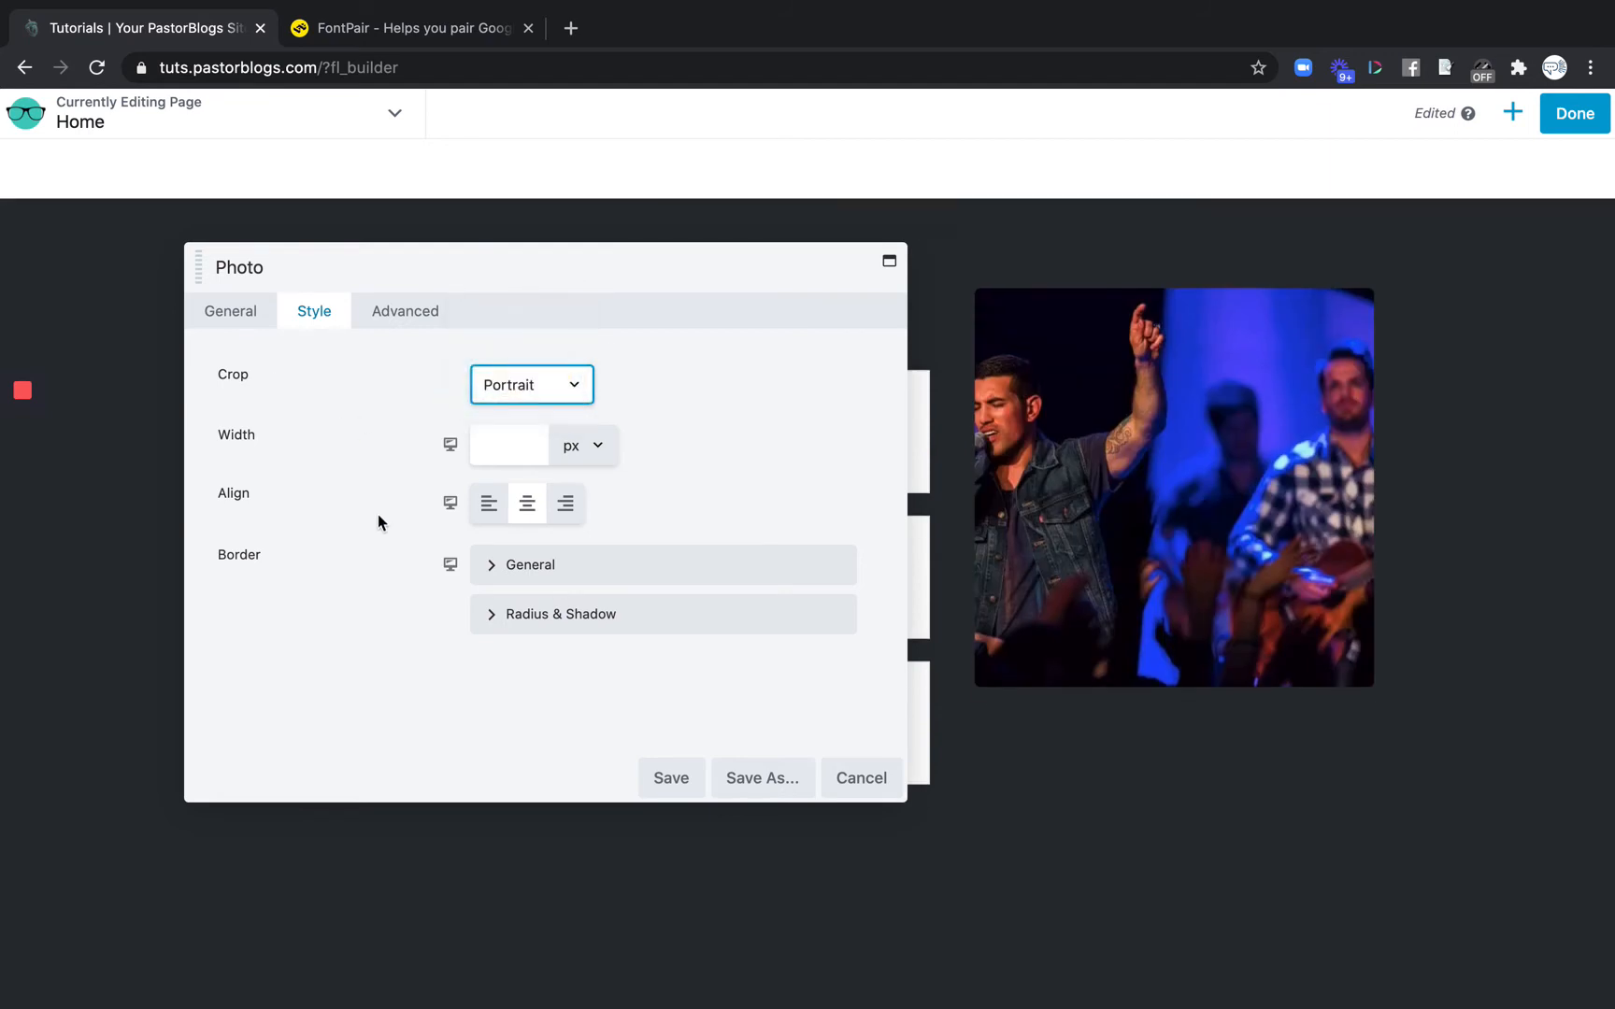
left_click(241, 314)
scroll(409, 486, "down", 2)
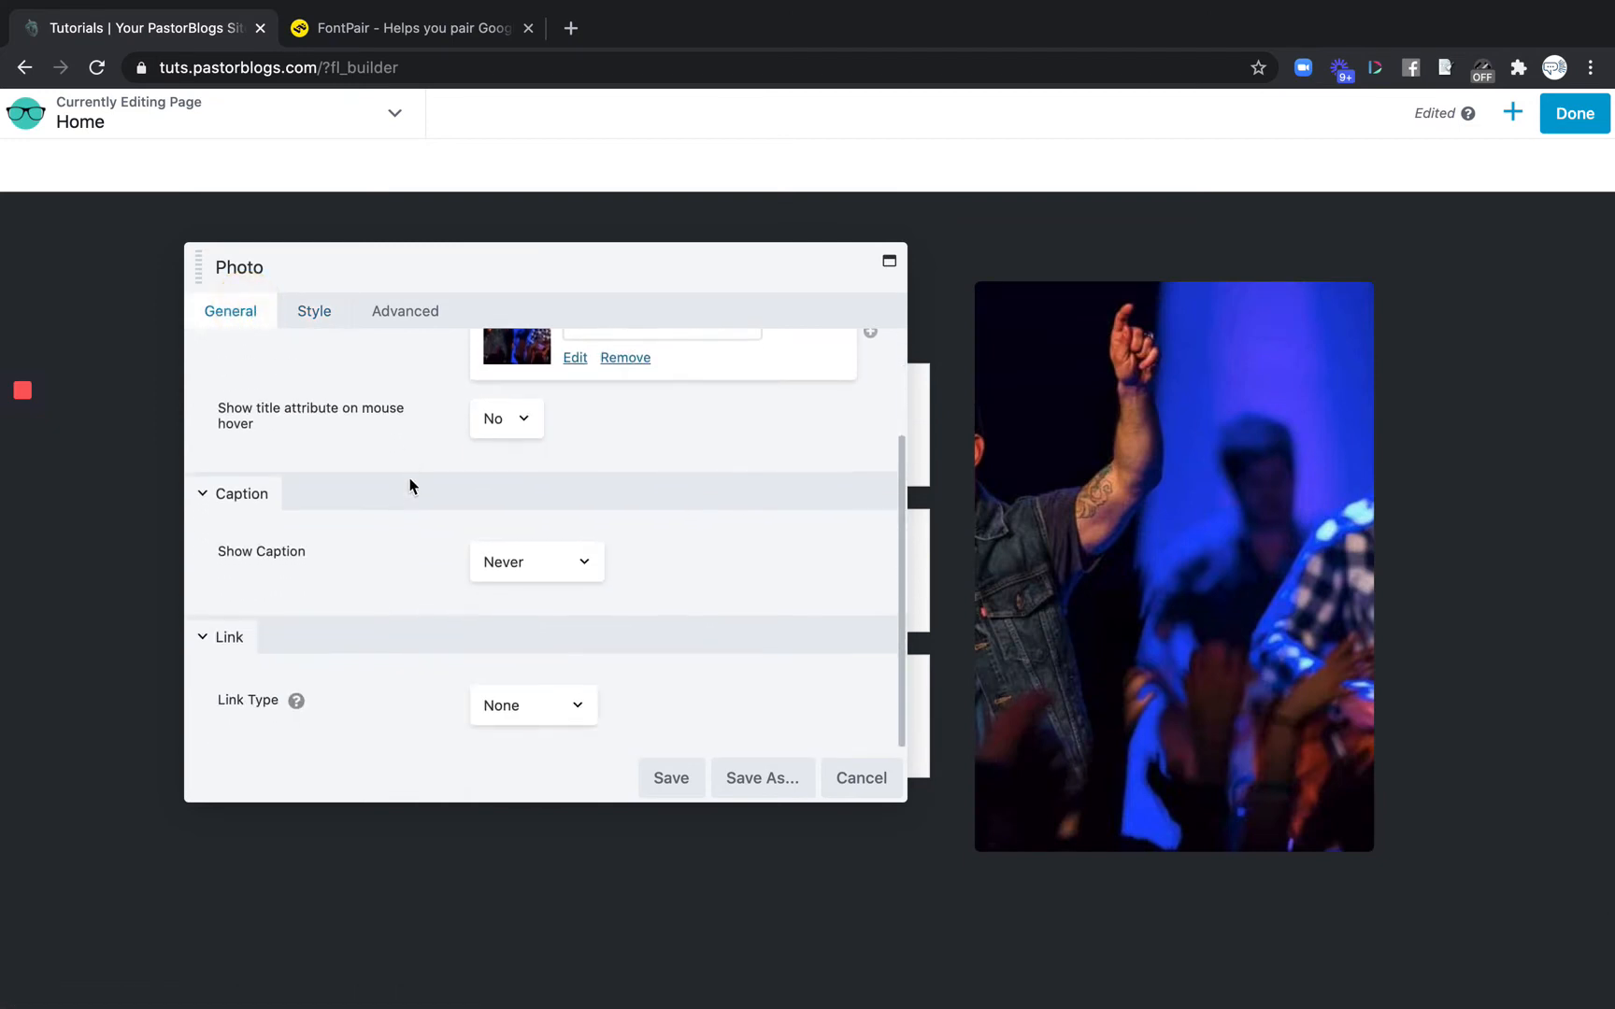
scroll(412, 486, "up", 2)
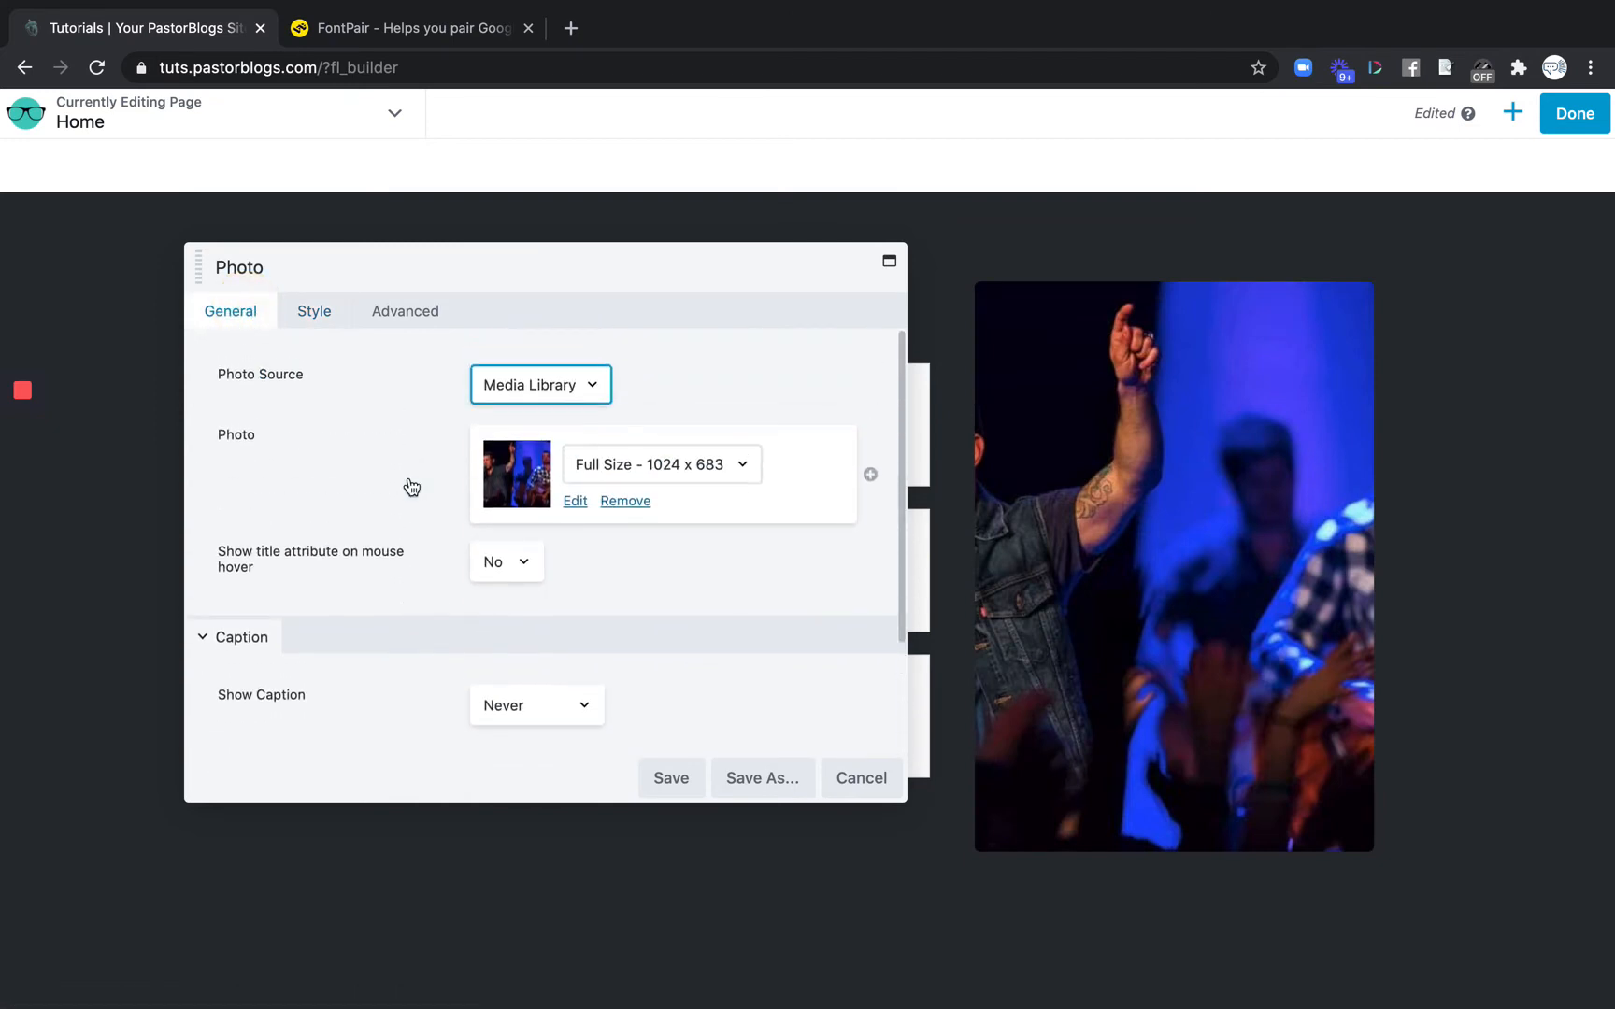
Set the Upcoming Events photo's crop to None and save its settings
left_click(316, 310)
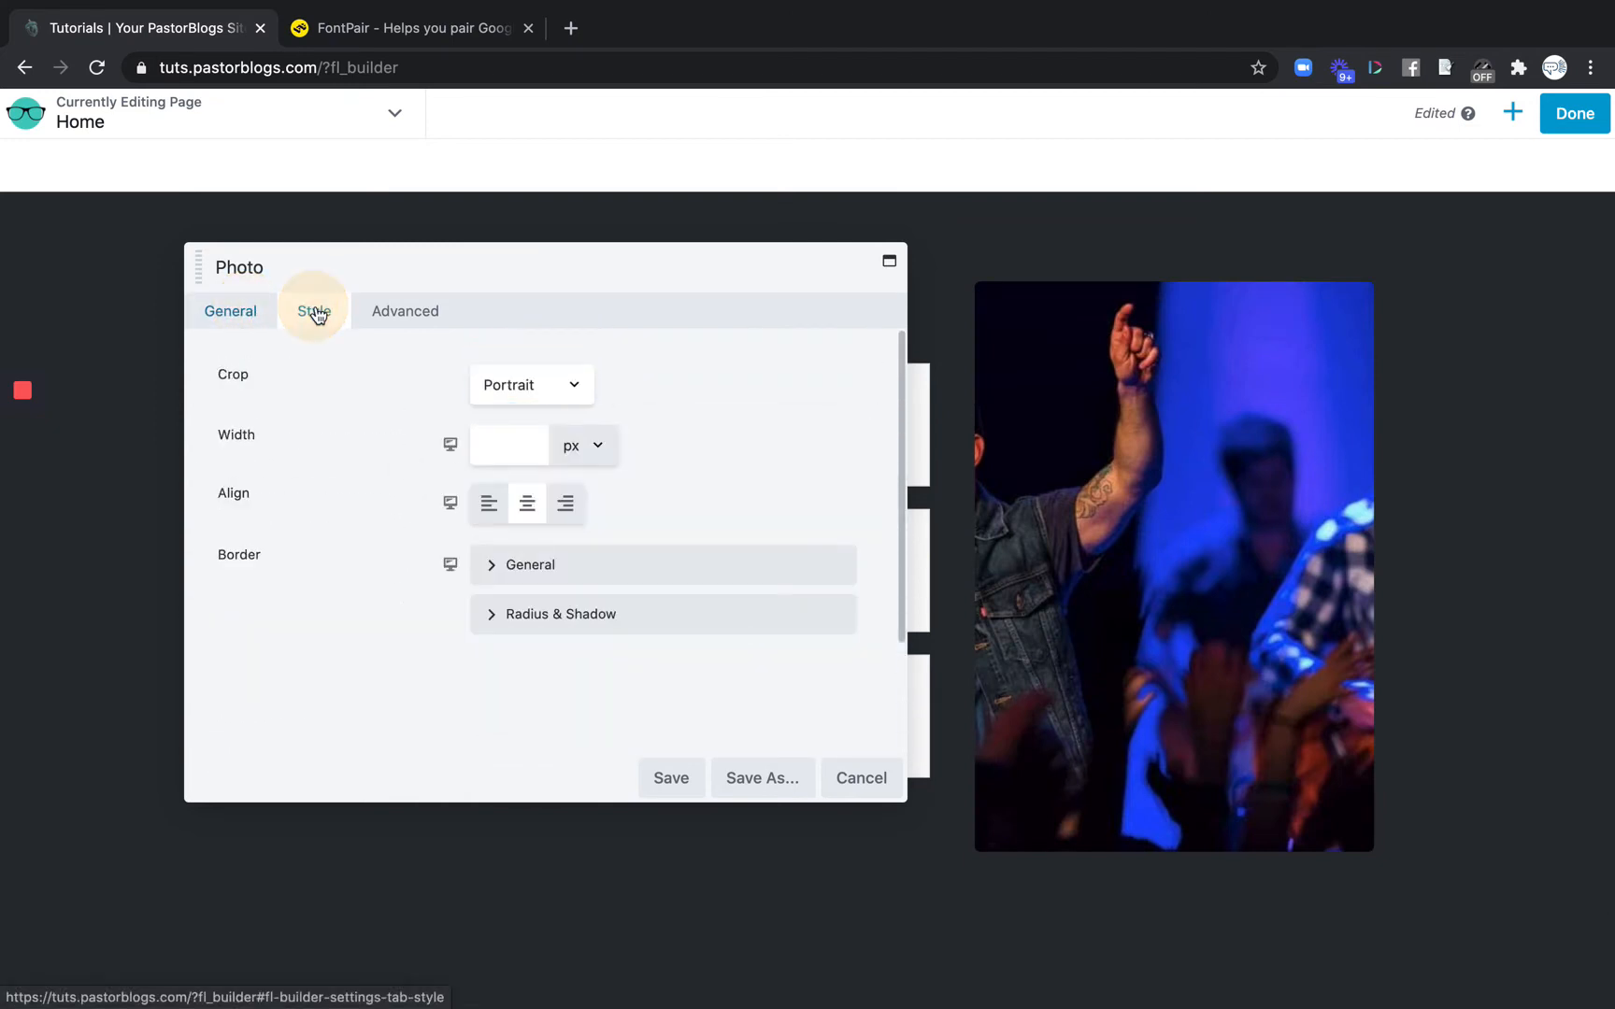
left_click(581, 393)
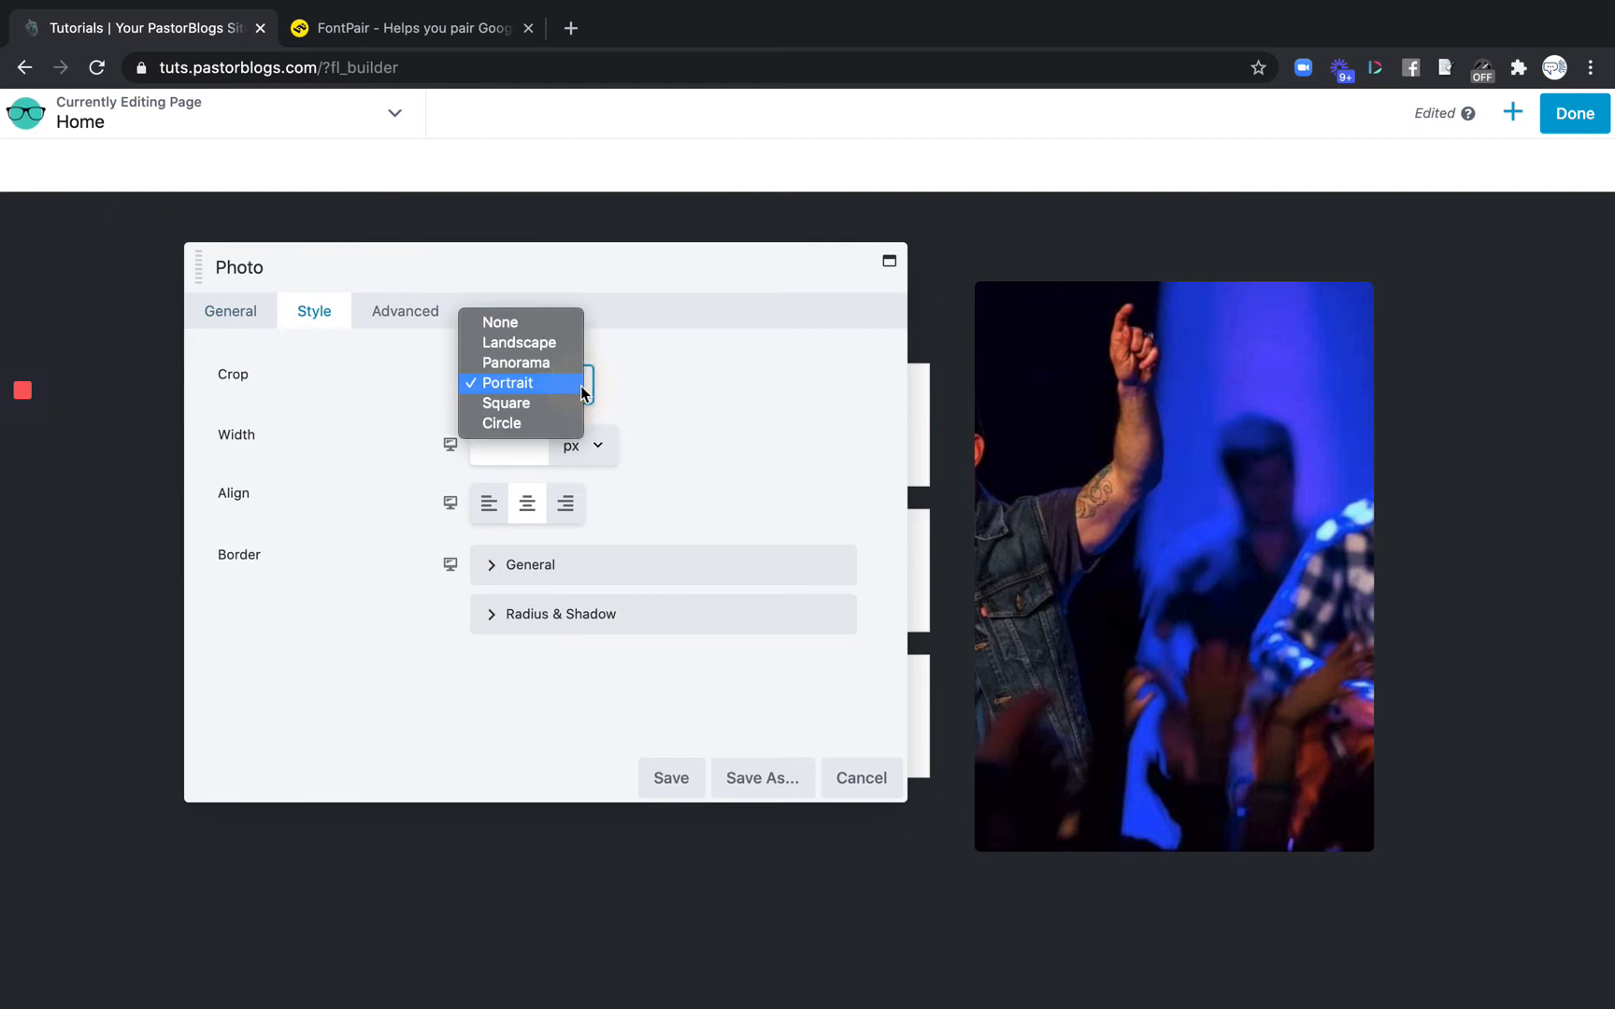
left_click(528, 325)
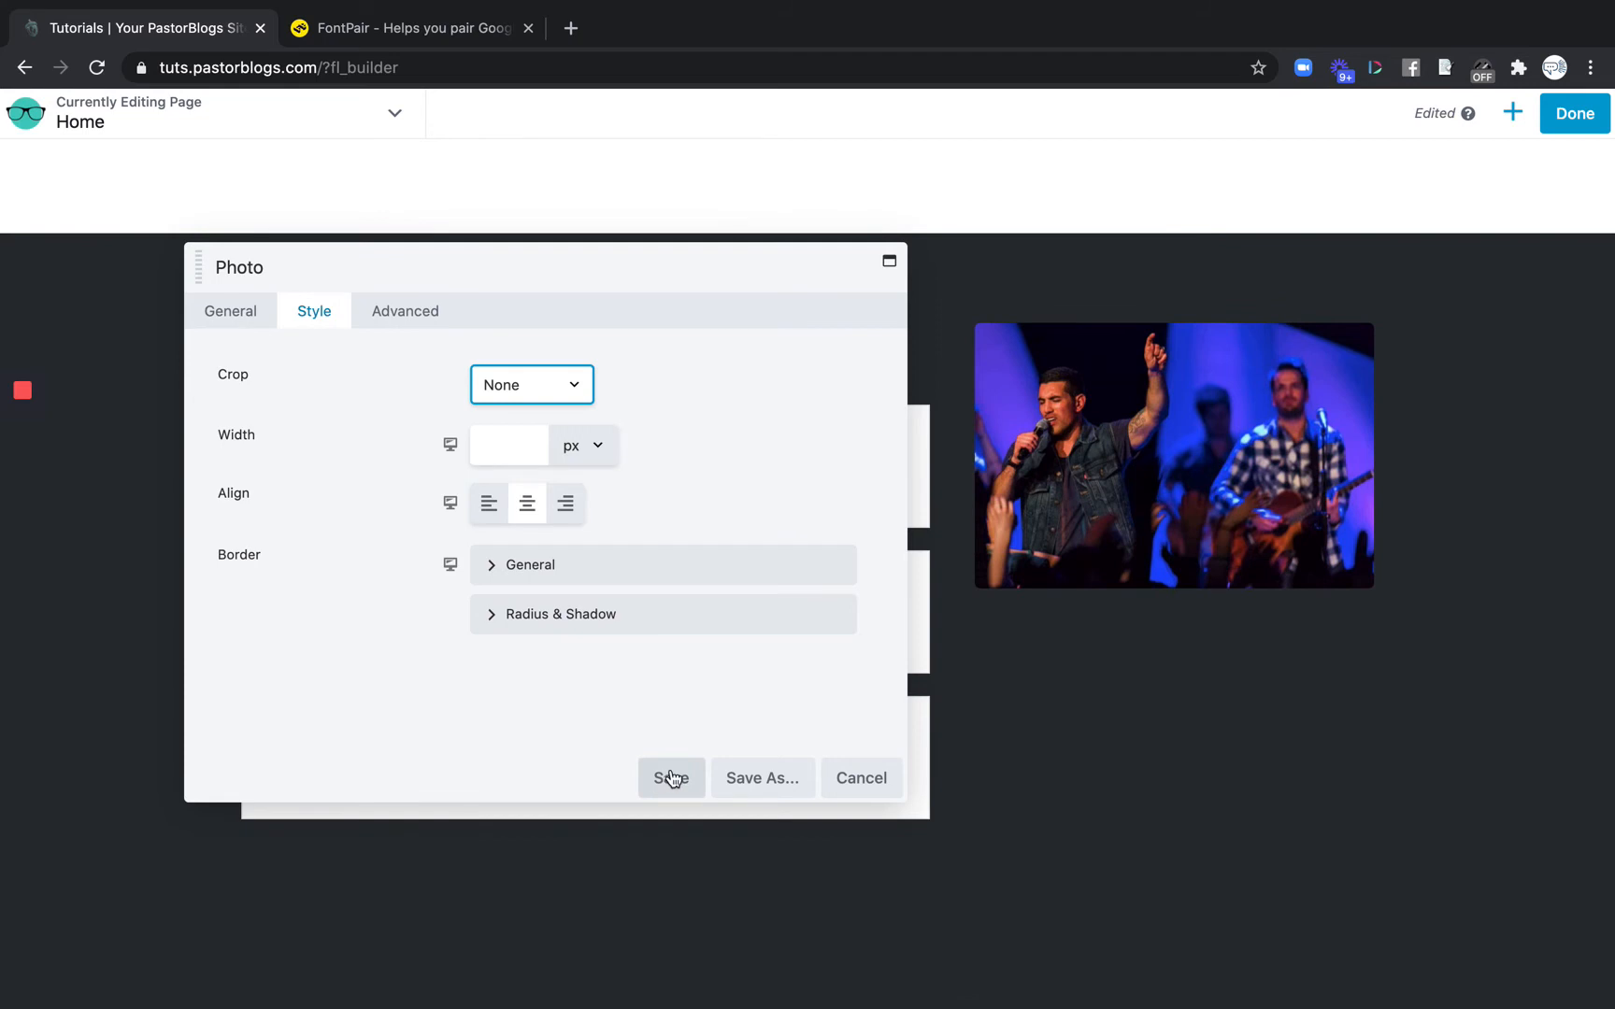
left_click(671, 778)
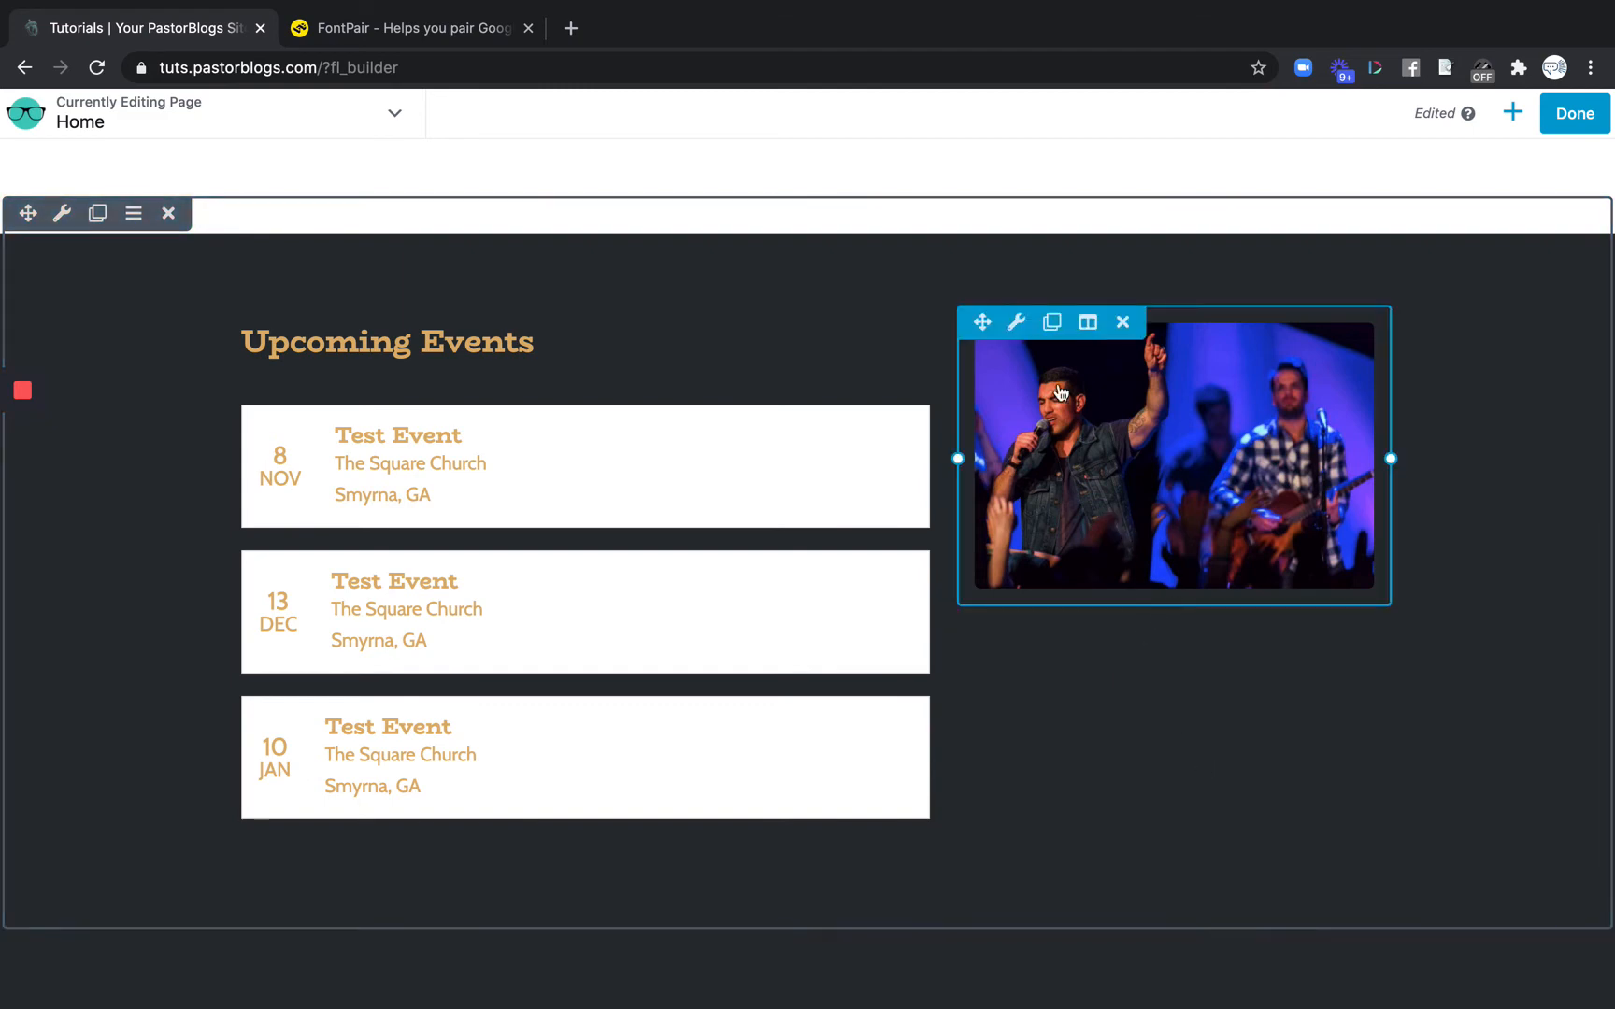
Duplicate the Upcoming Events photo and save the copy with the media library picture of raised hands before a man holding a microphone
left_click(1053, 322)
left_click(1248, 723)
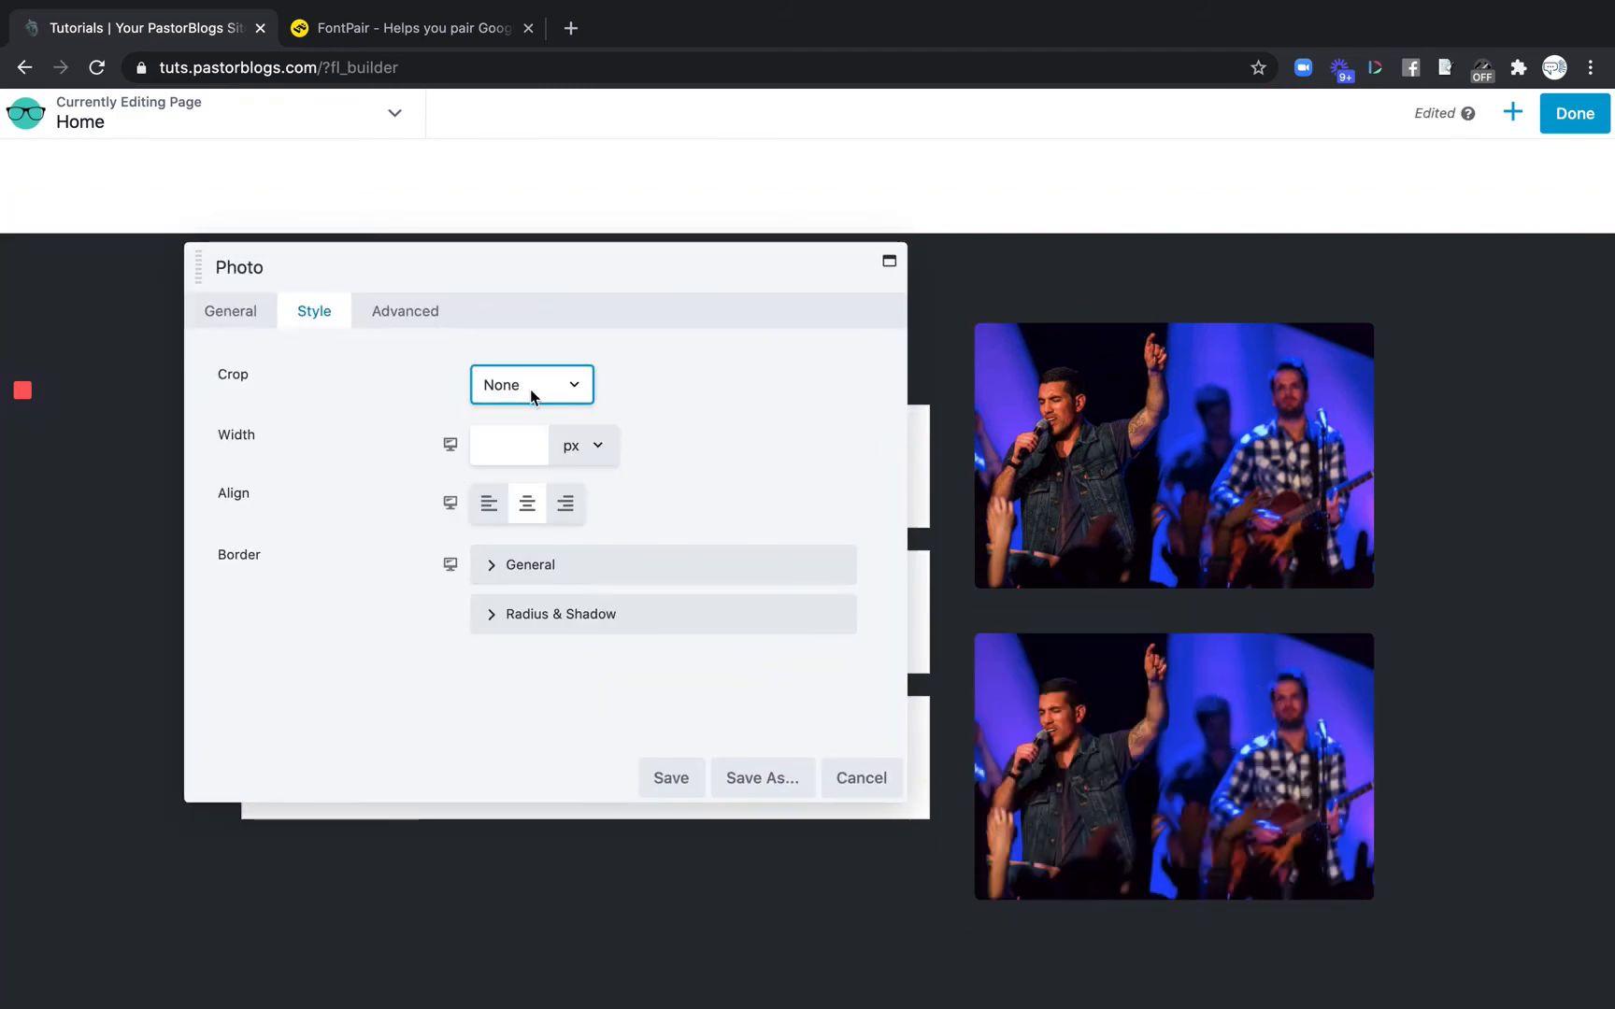
left_click(245, 318)
left_click(572, 503)
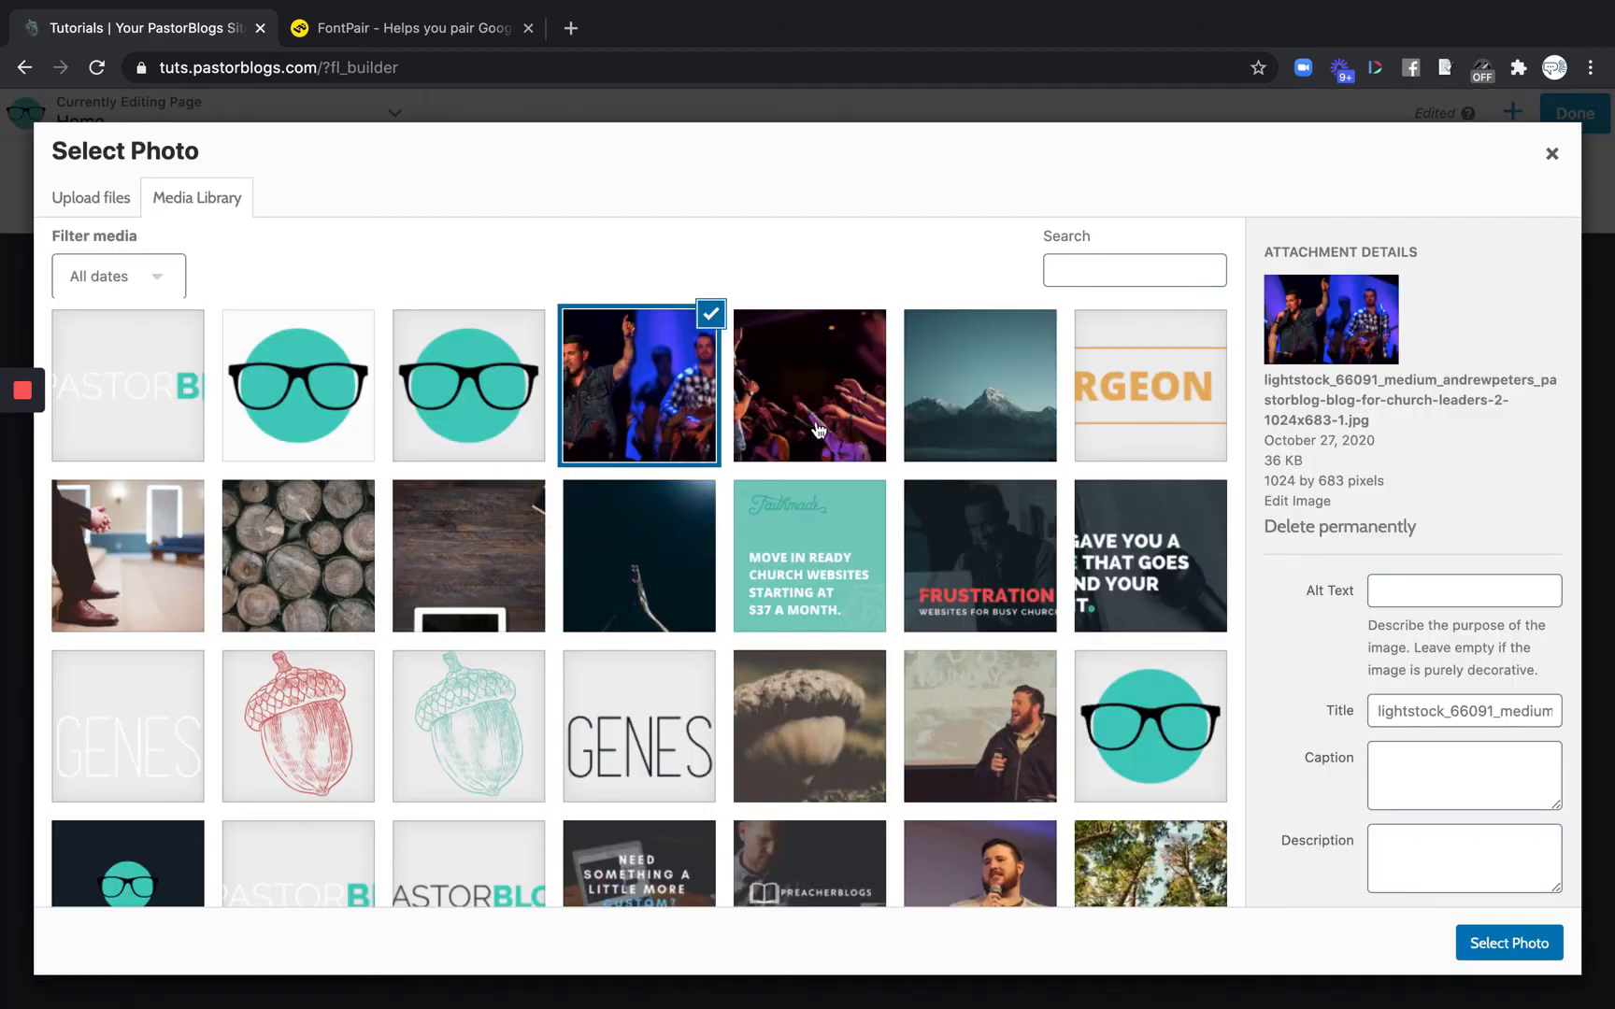
scroll(815, 430, "down", 2)
scroll(816, 430, "up", 2)
left_click(794, 390)
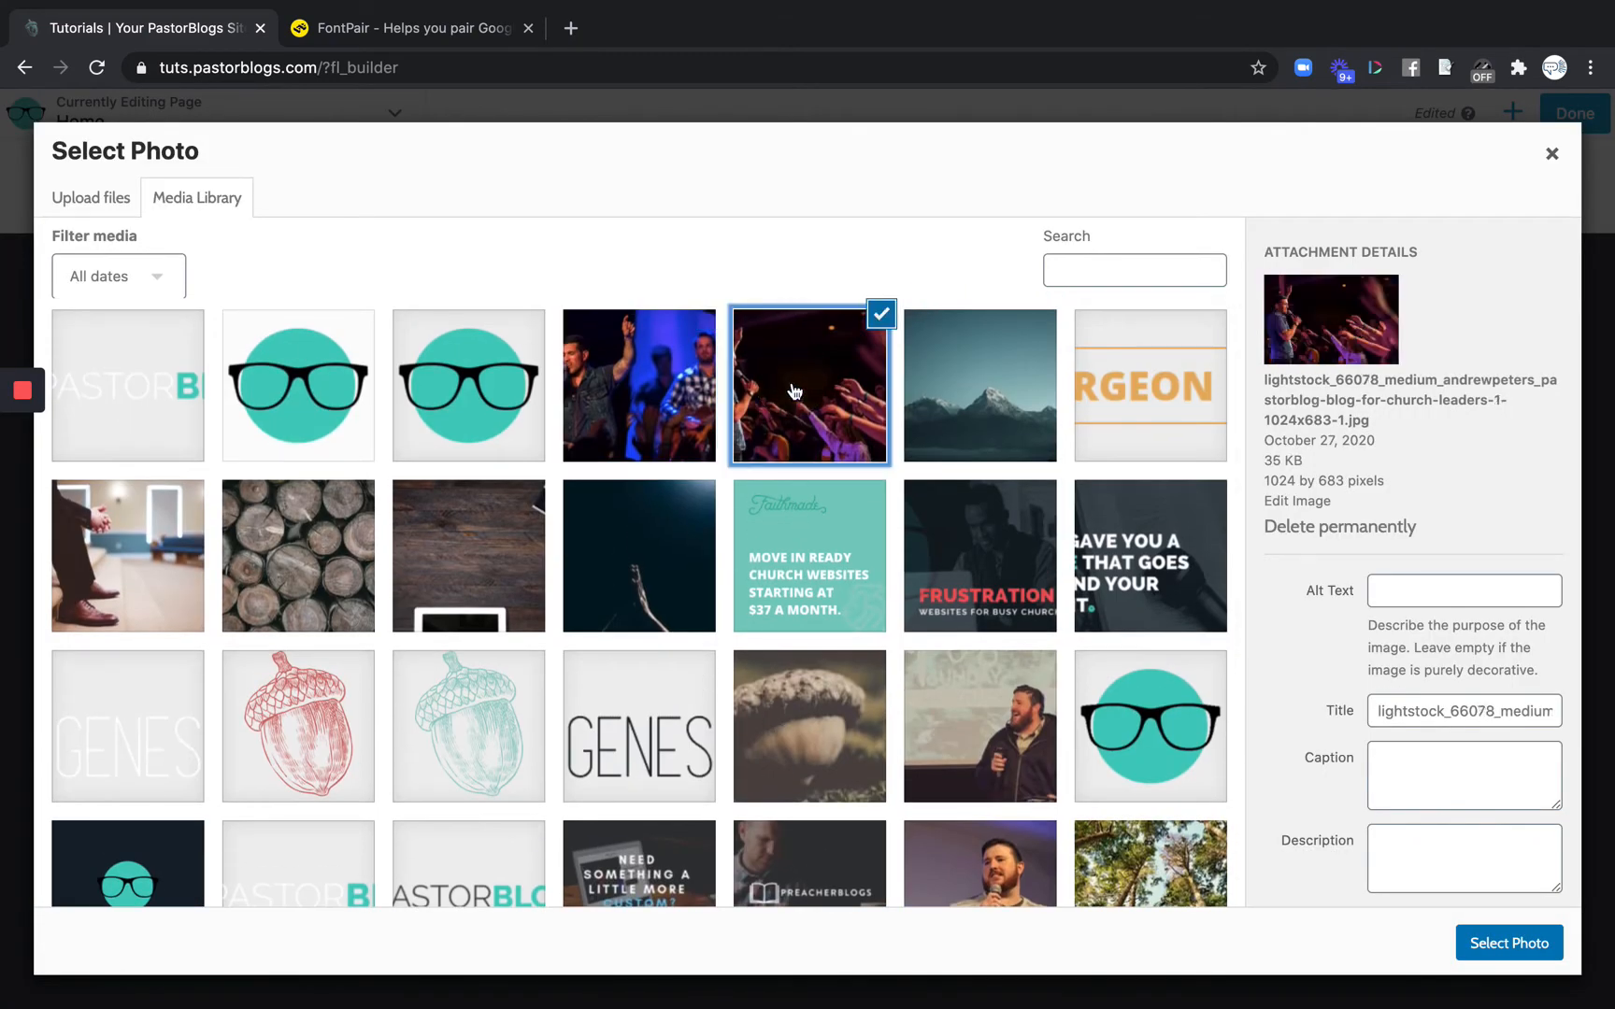
left_click(1492, 946)
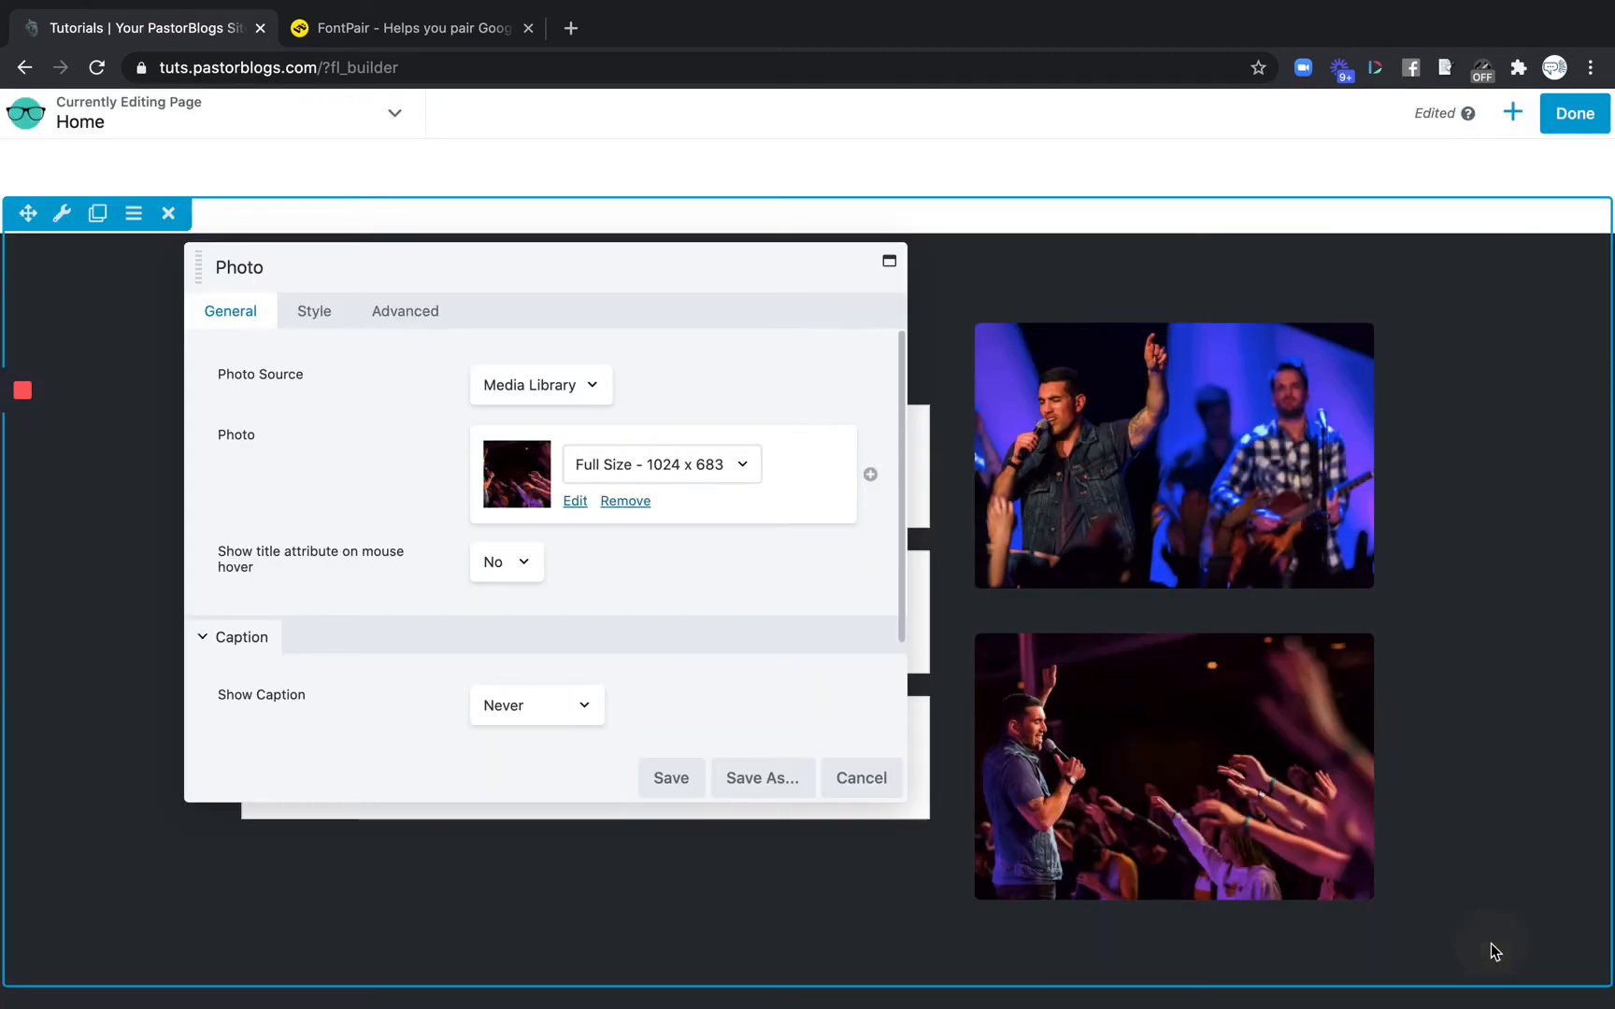
left_click(672, 779)
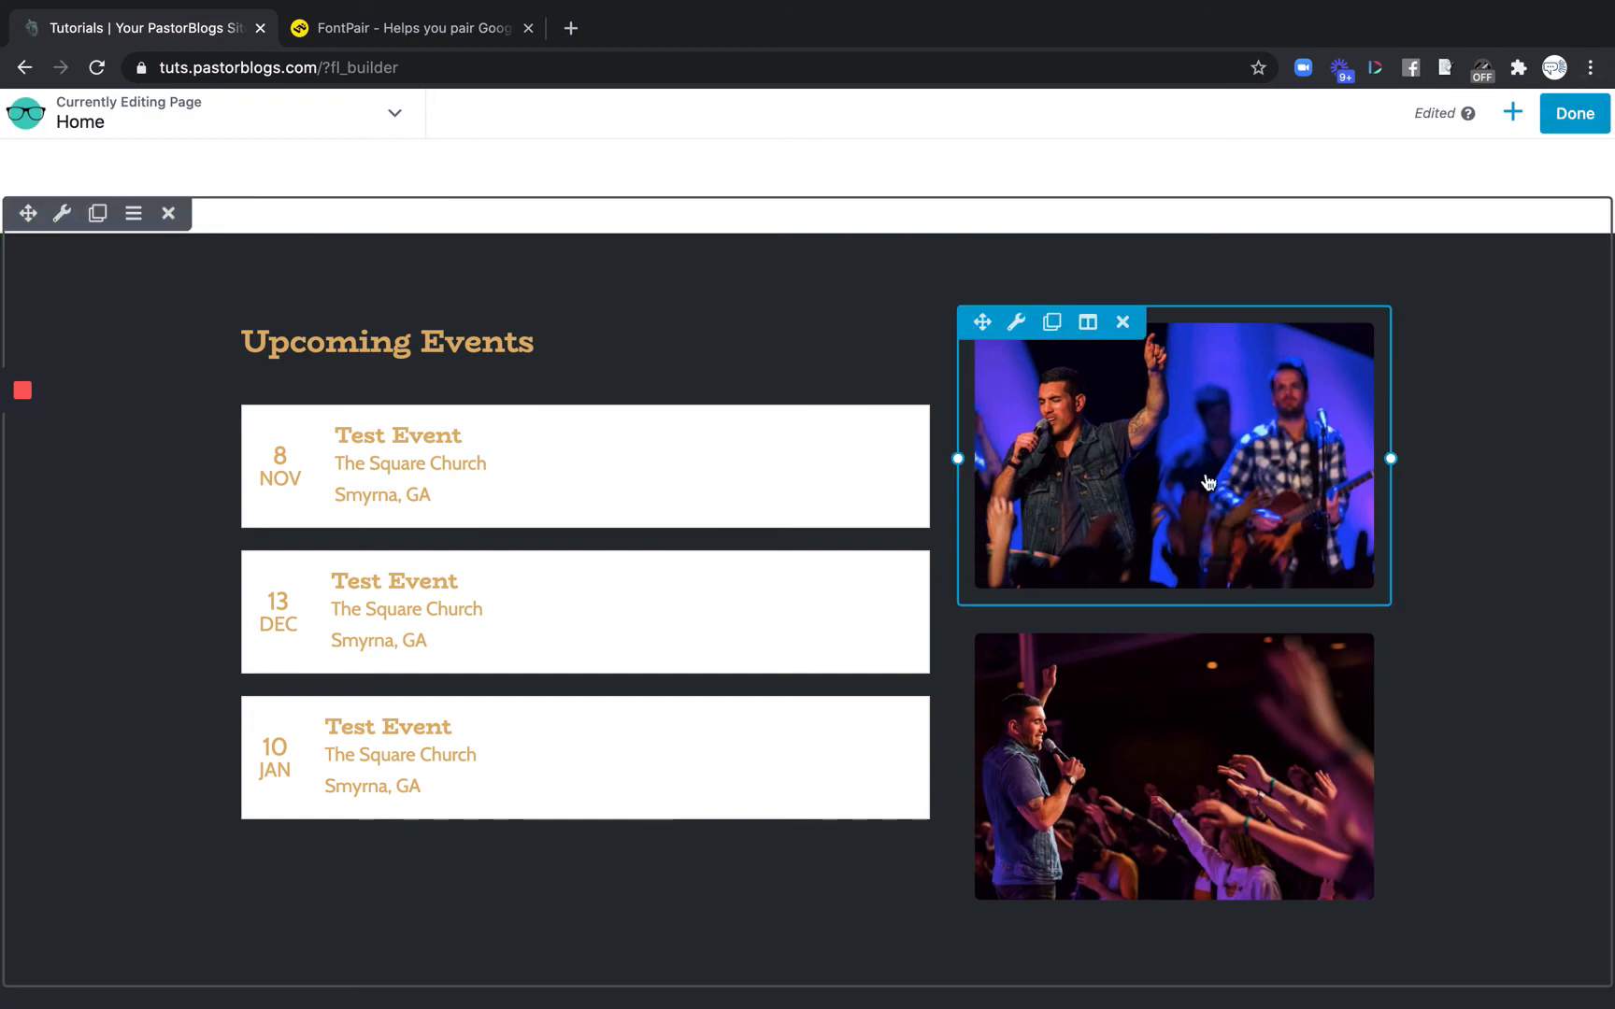
Publish the Home page edits, then reload the live page and review its hero and Upcoming Events section
left_click(1569, 117)
left_click(1497, 124)
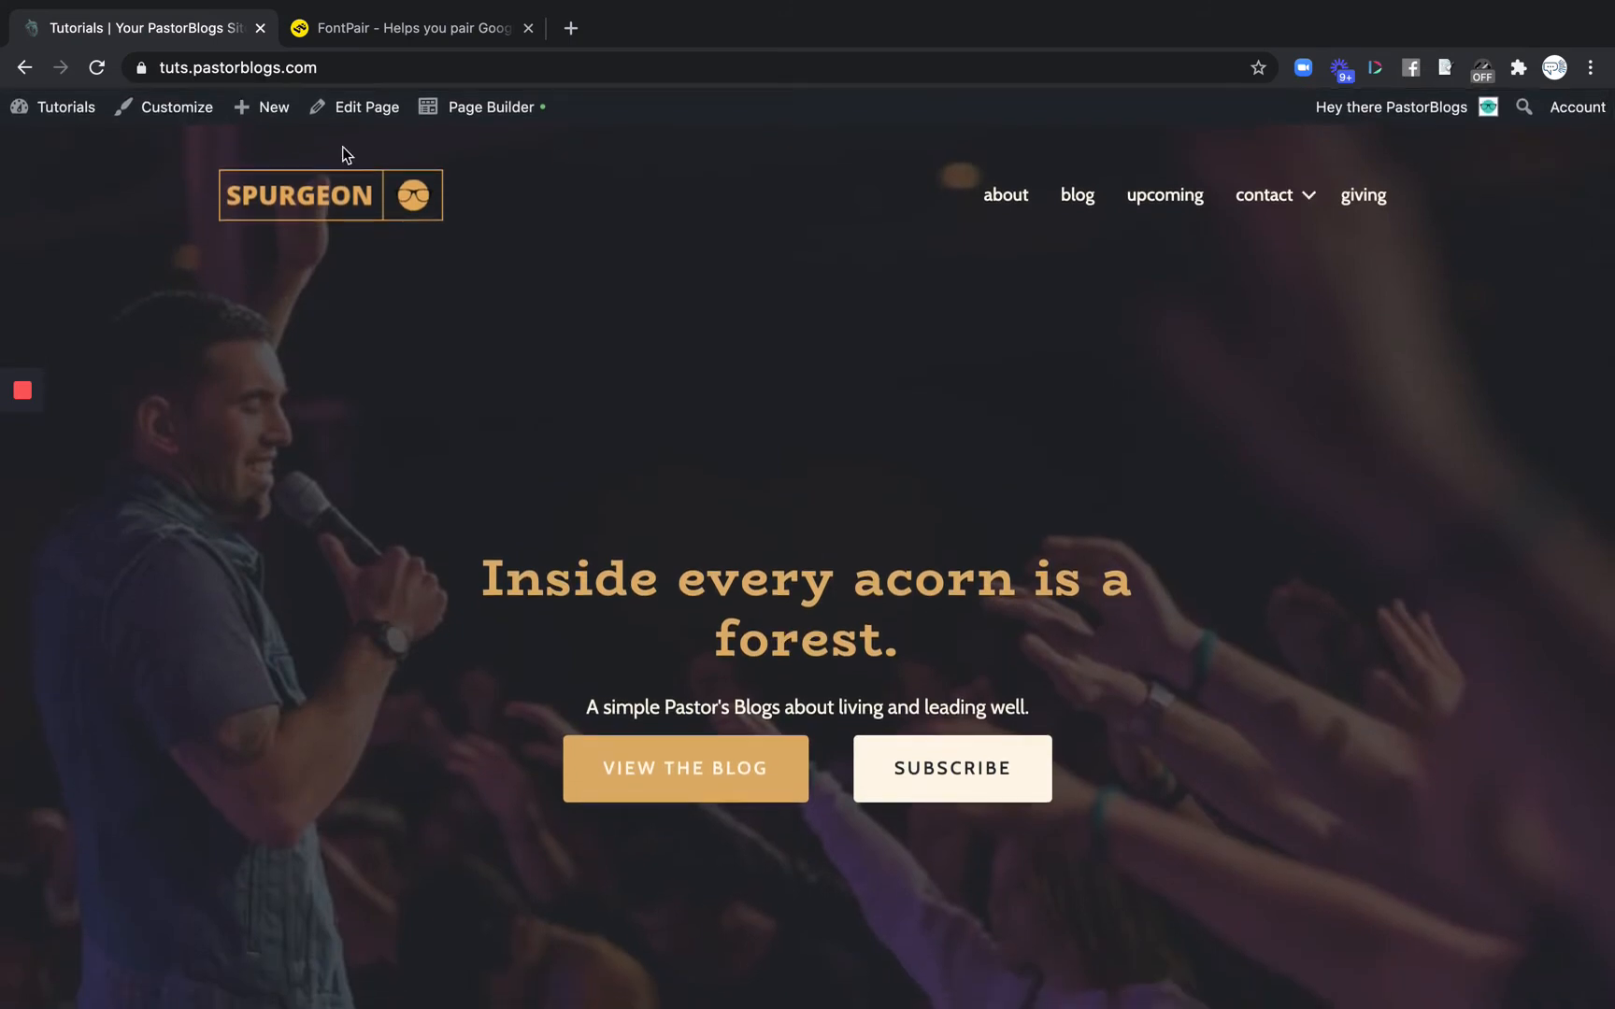
left_click(89, 69)
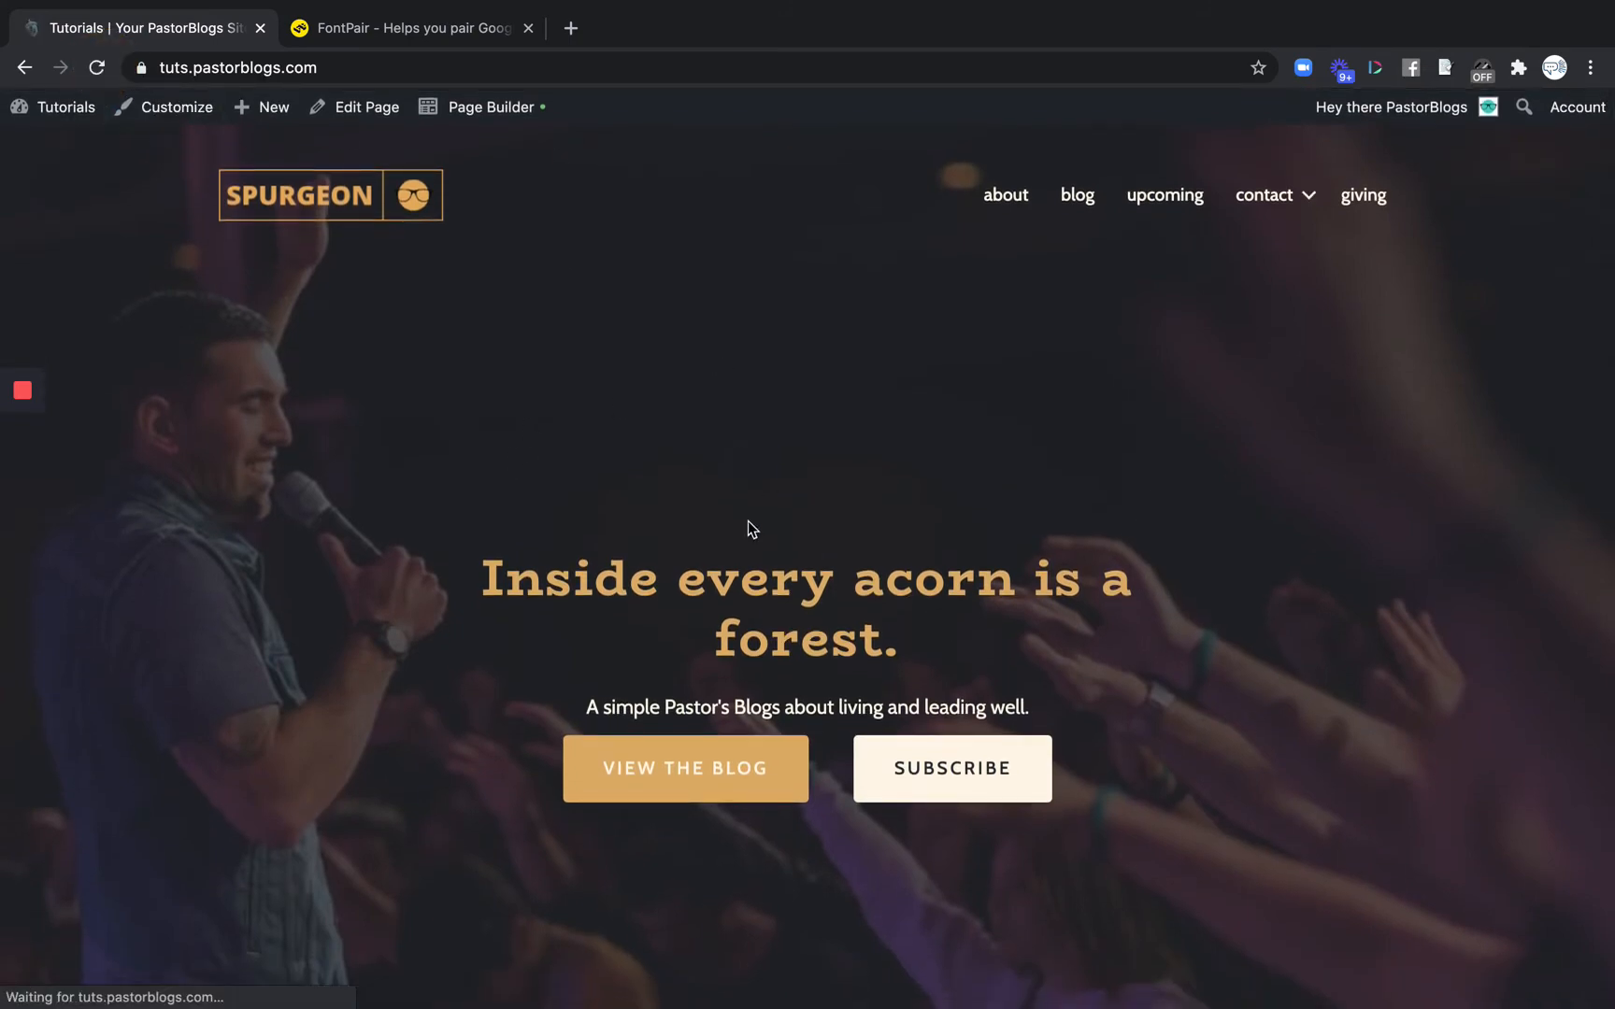
scroll(316, 548, "down", 1)
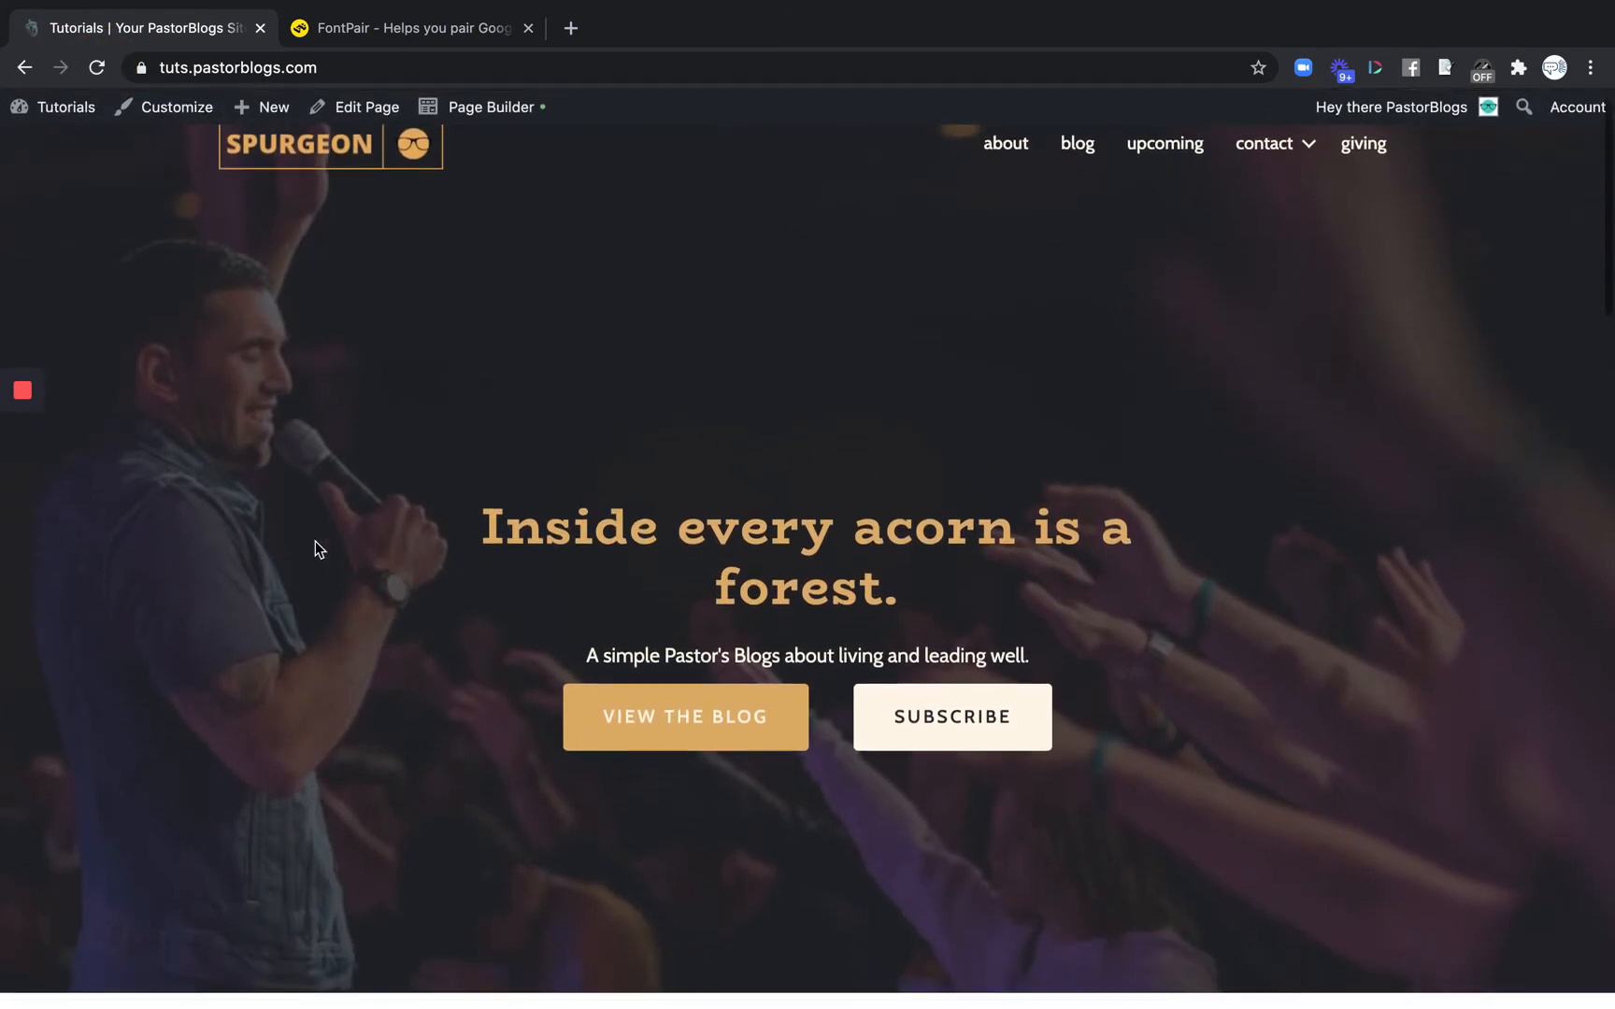
scroll(316, 549, "up", 1)
scroll(872, 449, "down", 20)
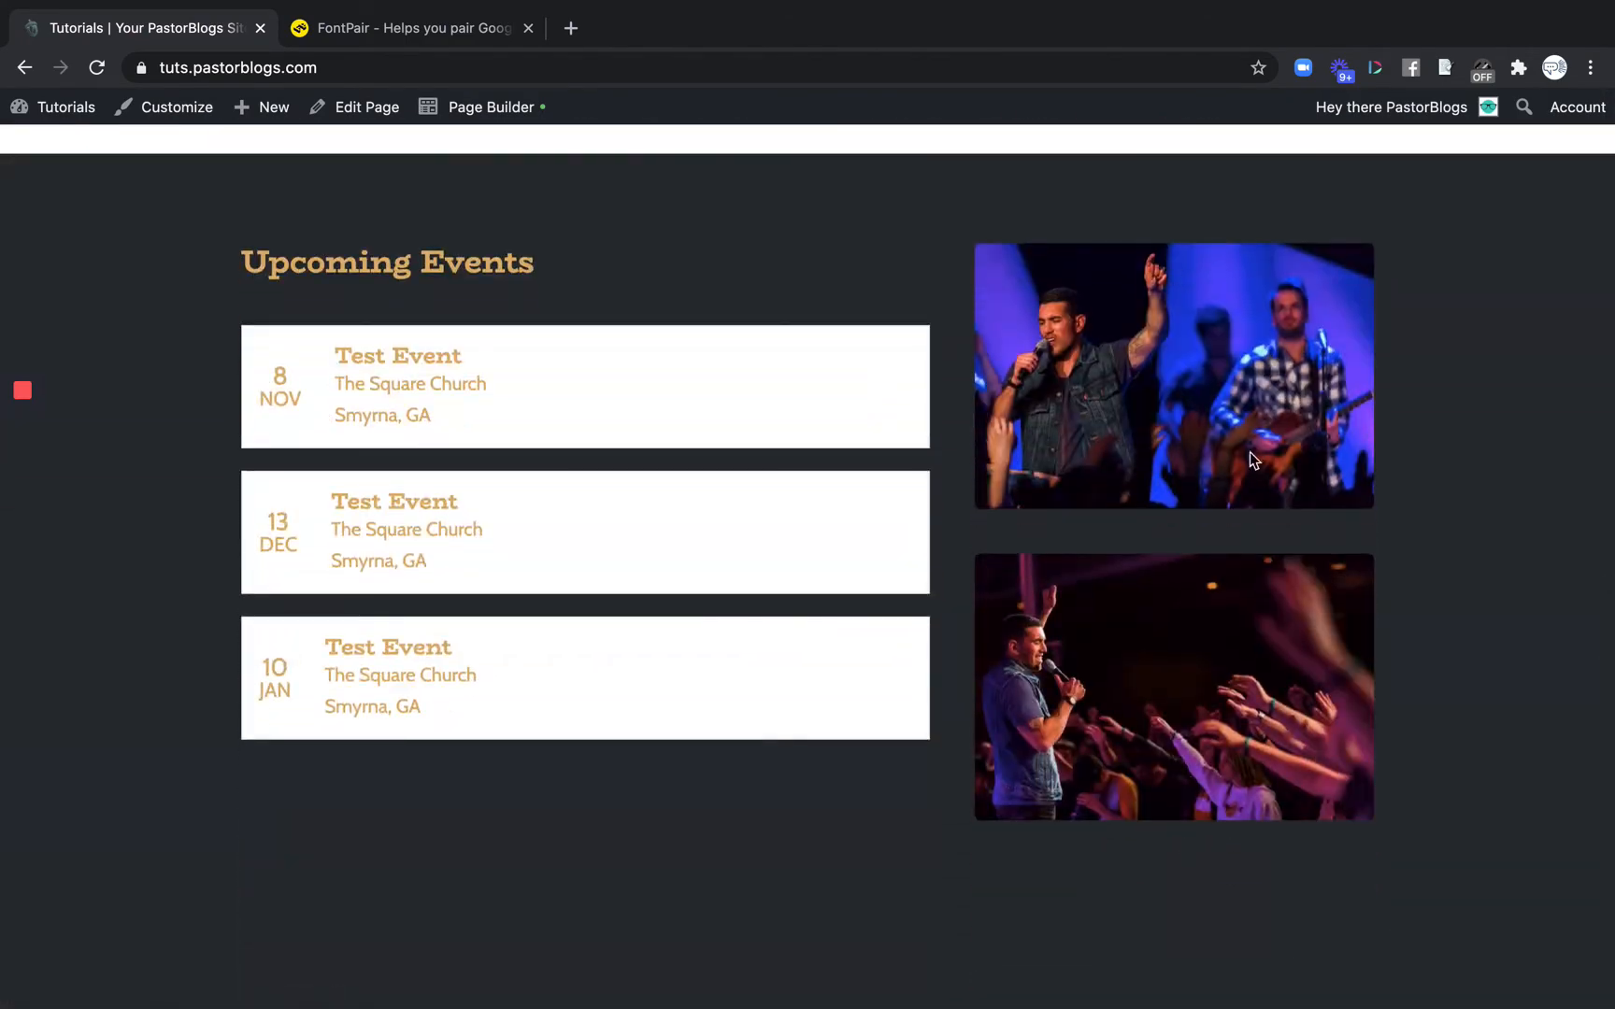
scroll(1215, 396, "up", 20)
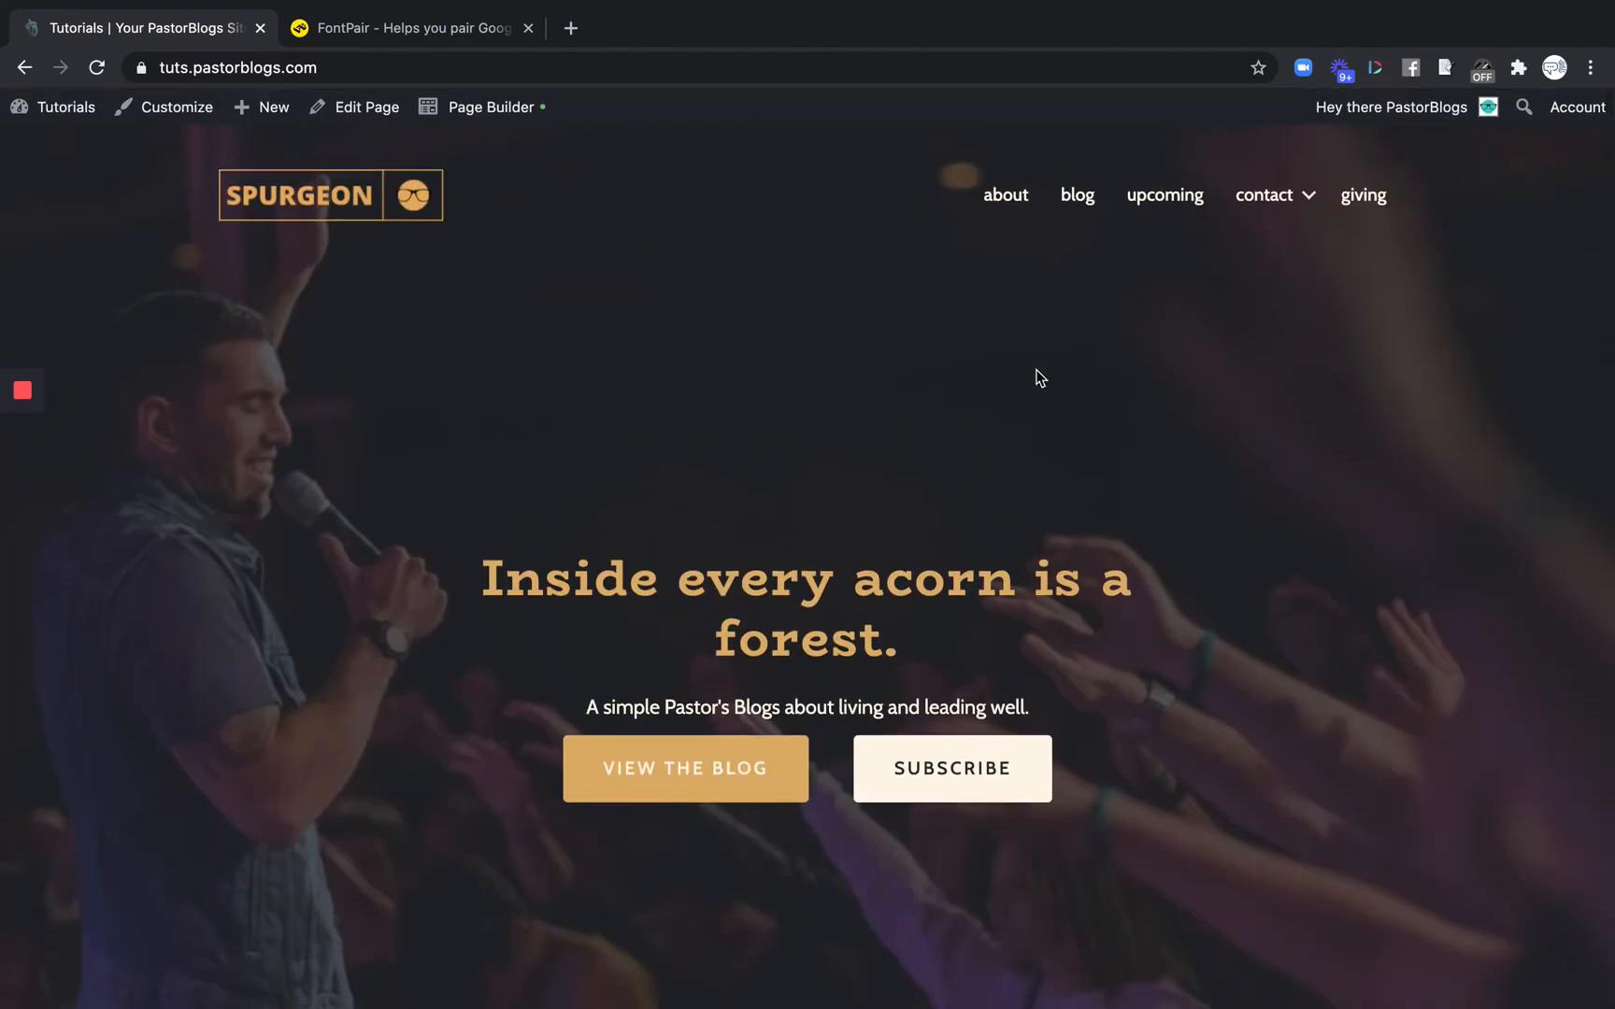
Open the site's About page for editing in the Page Builder
left_click(1007, 224)
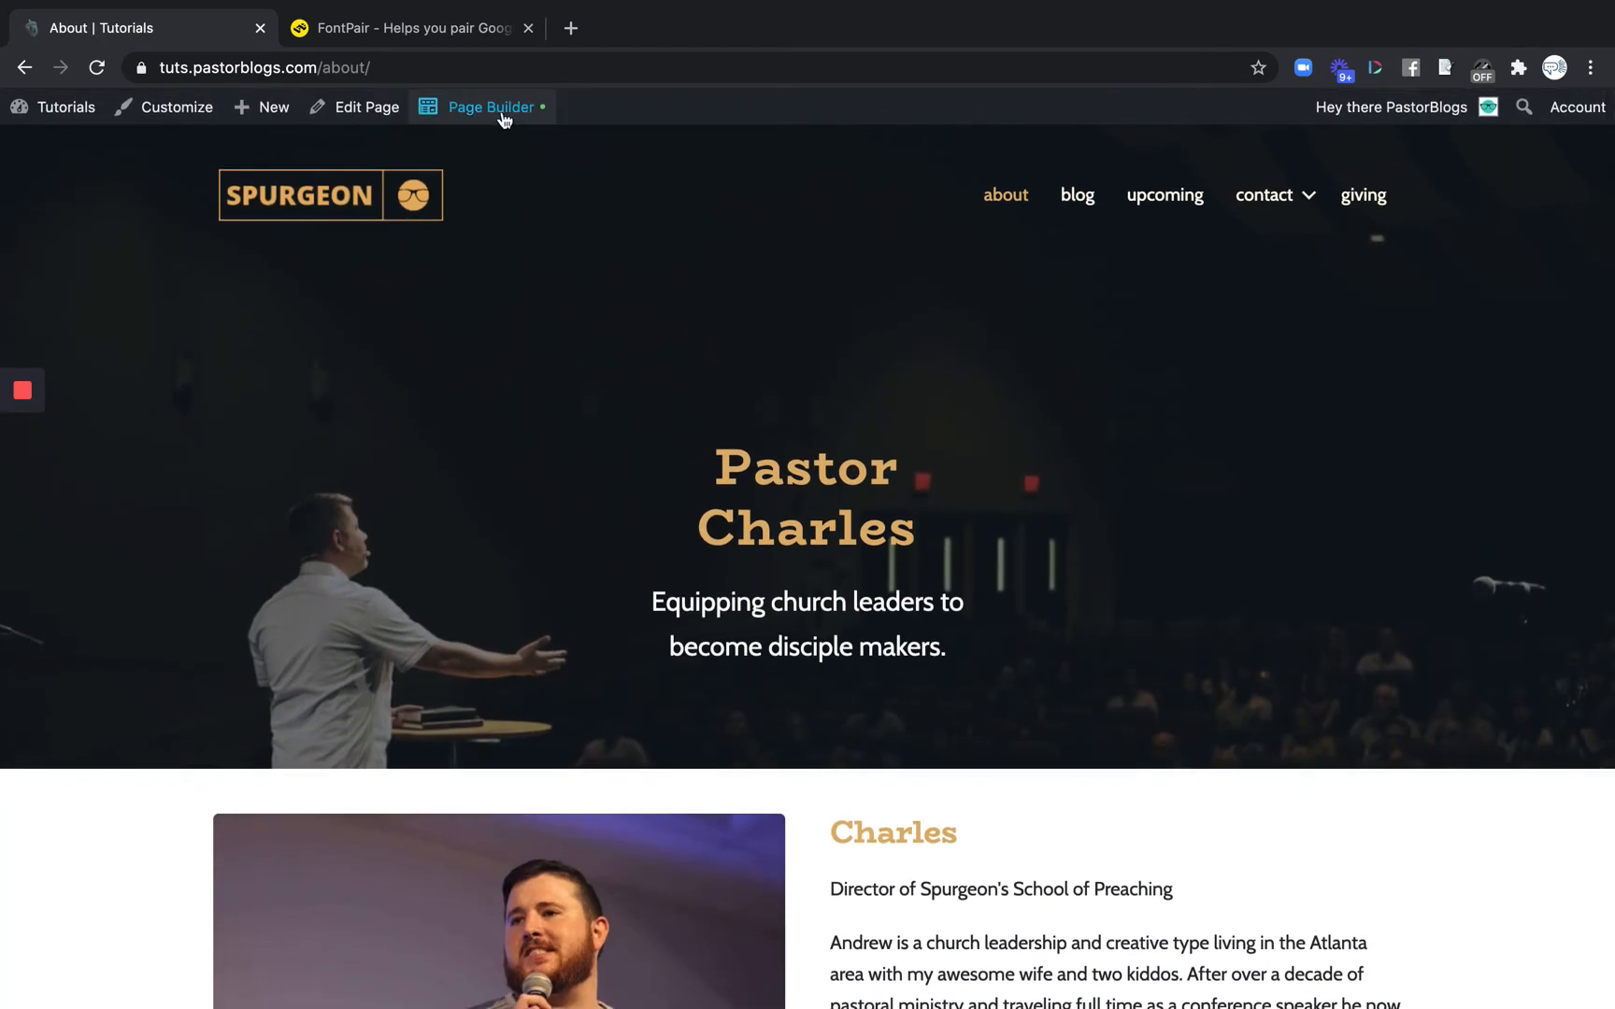
left_click(493, 106)
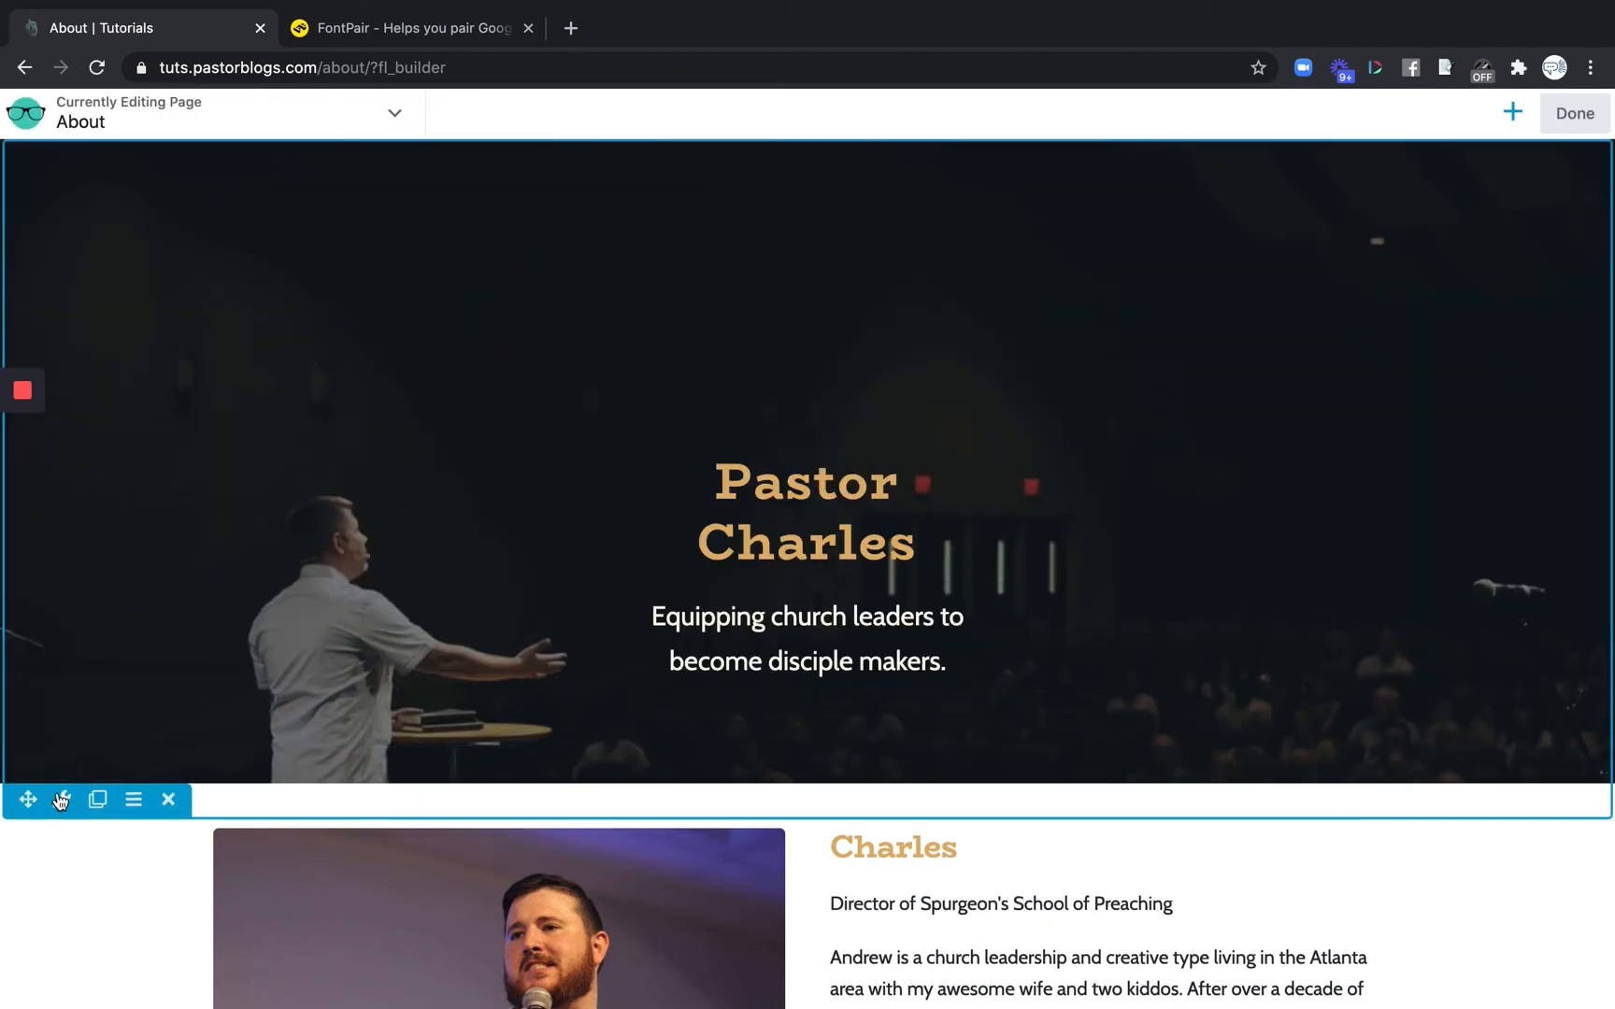
Replace the About hero row's parallax background with the media library picture of a singer raising his hand beside a guitarist, and save
left_click(62, 799)
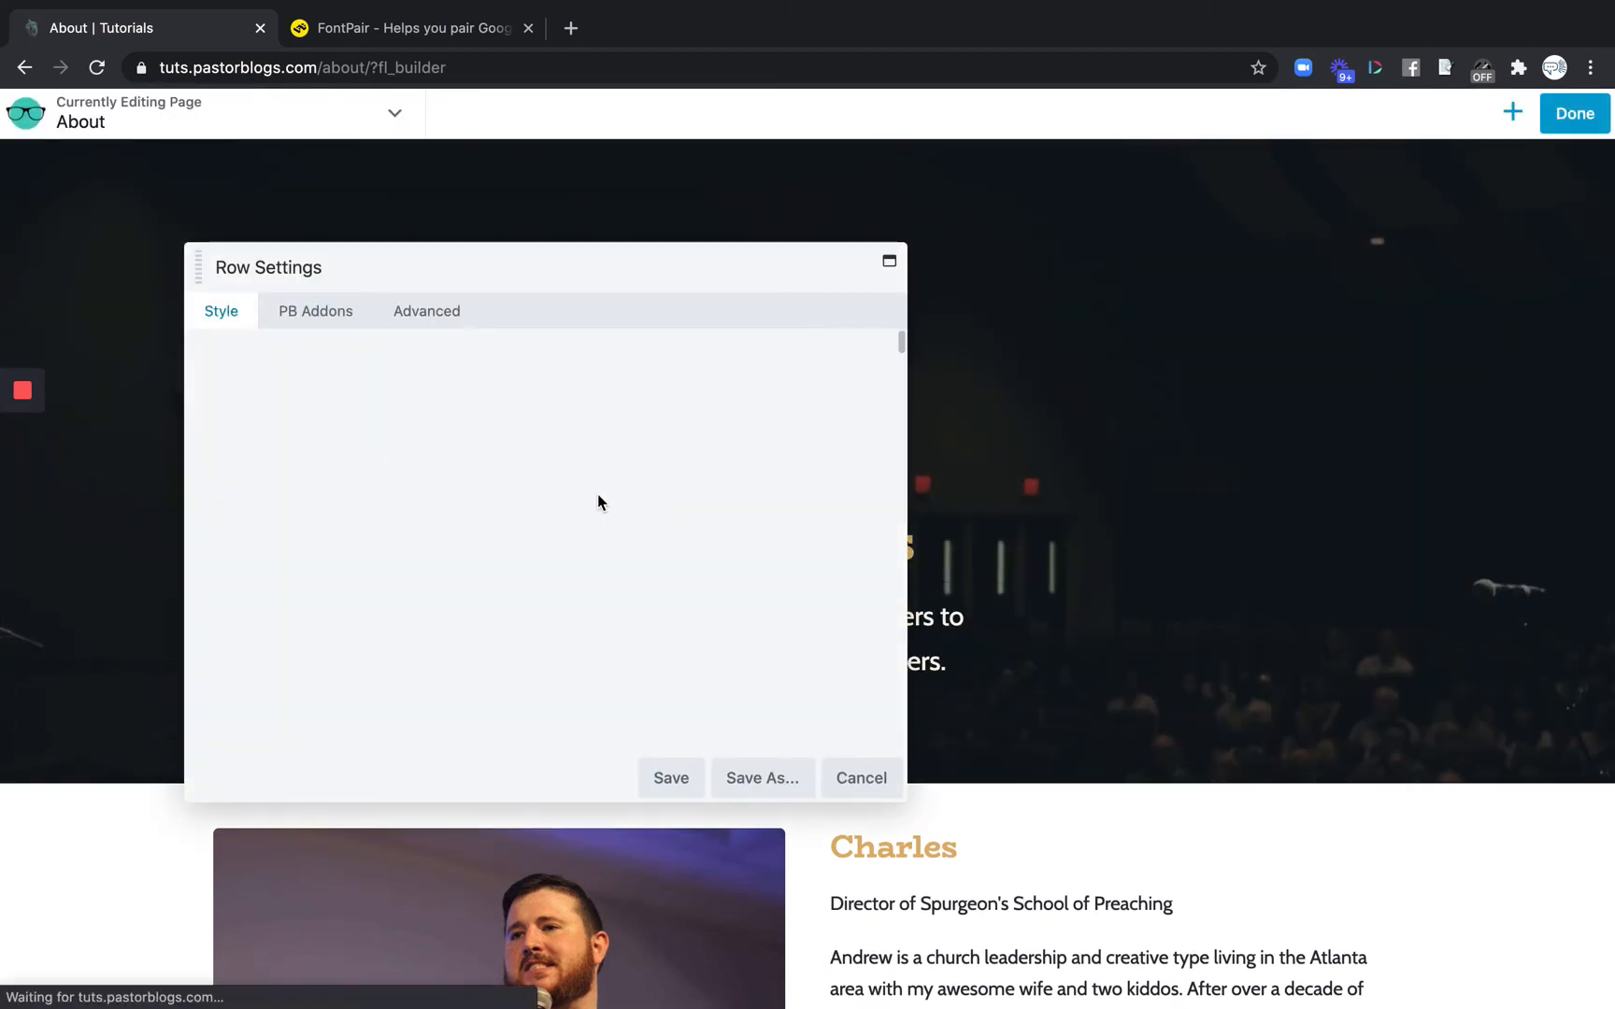
scroll(598, 502, "down", 10)
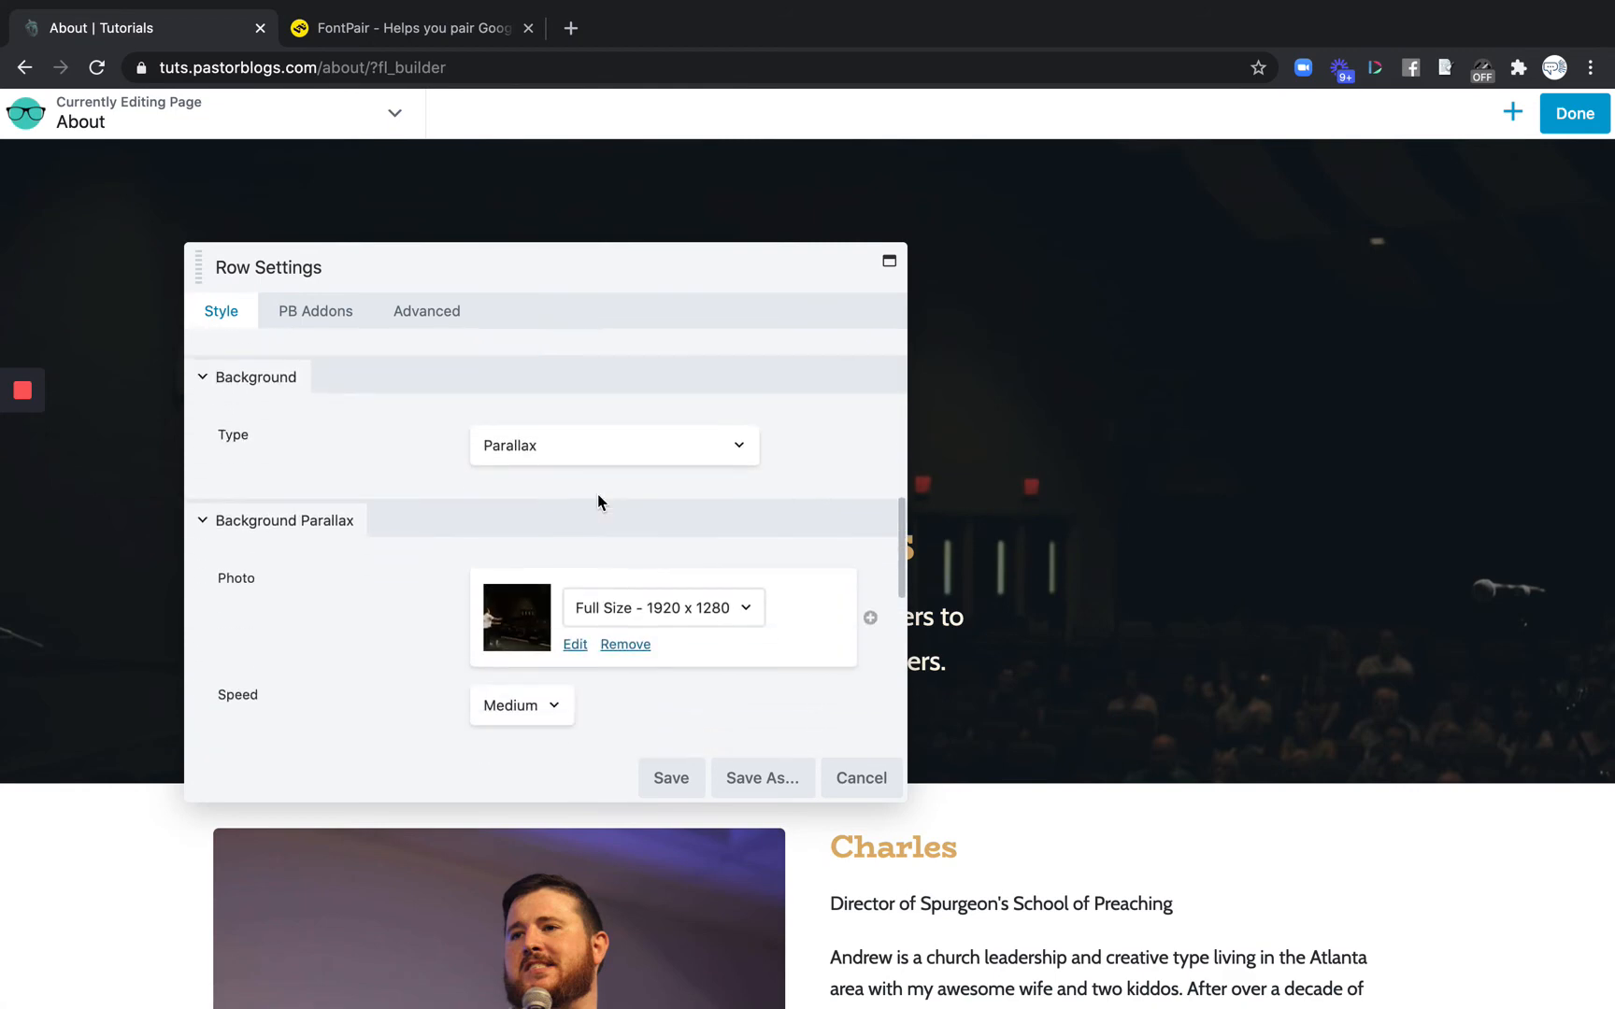
left_click(572, 644)
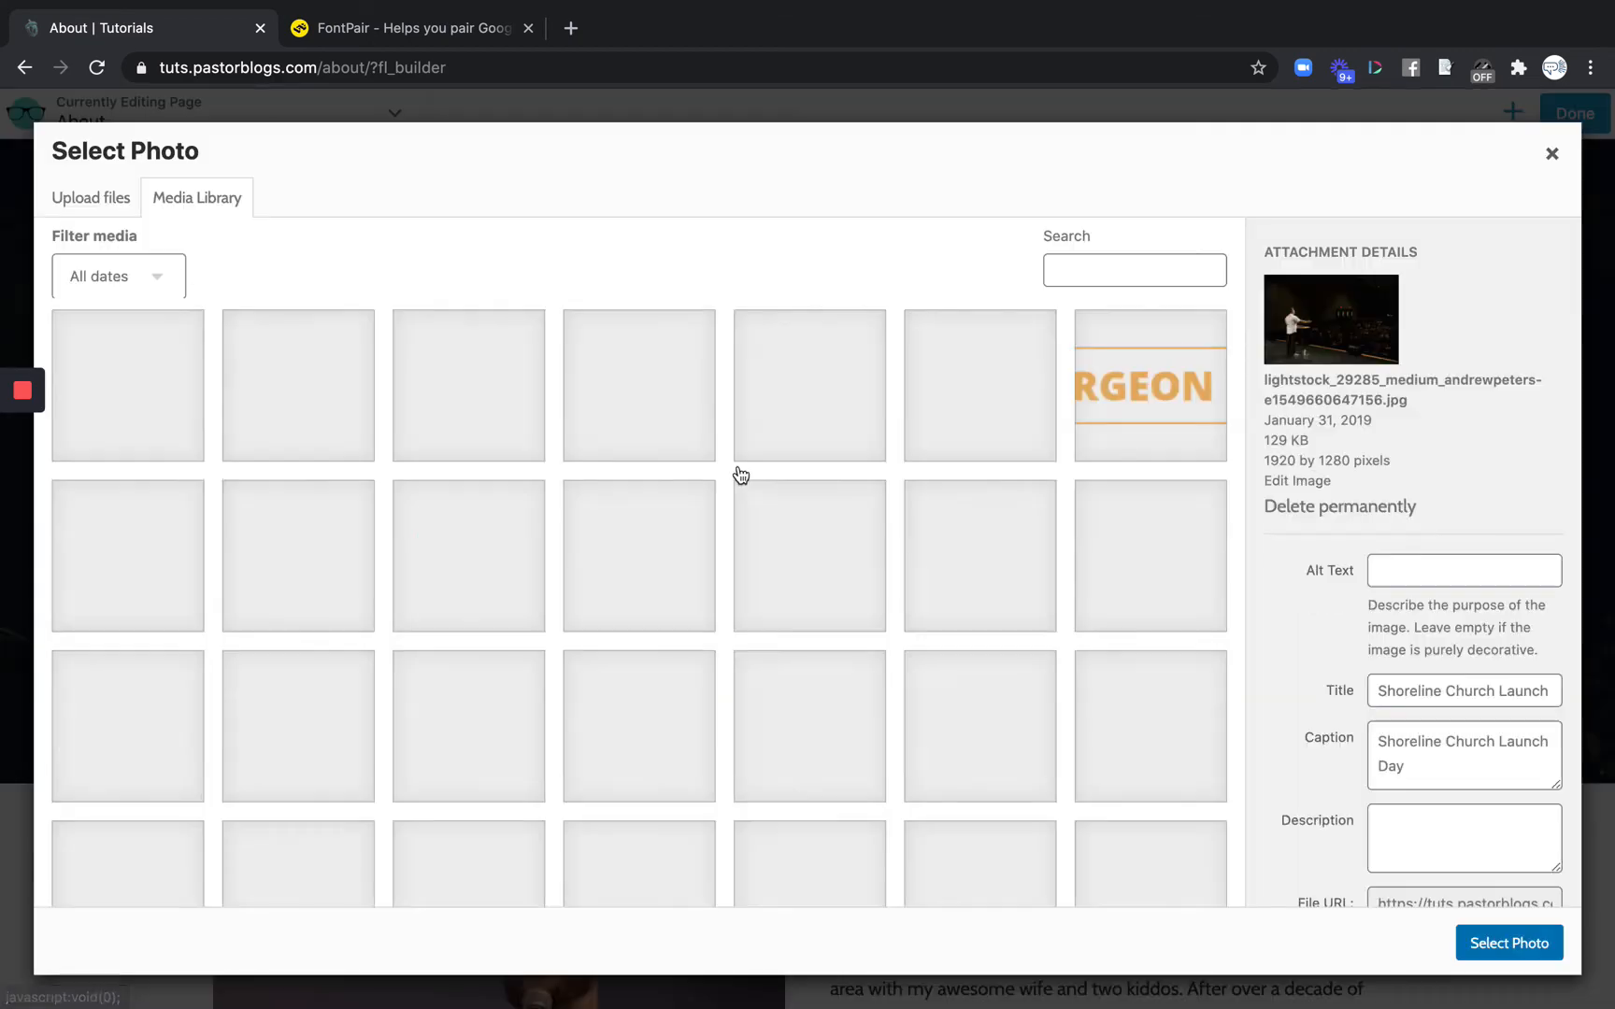
left_click(636, 381)
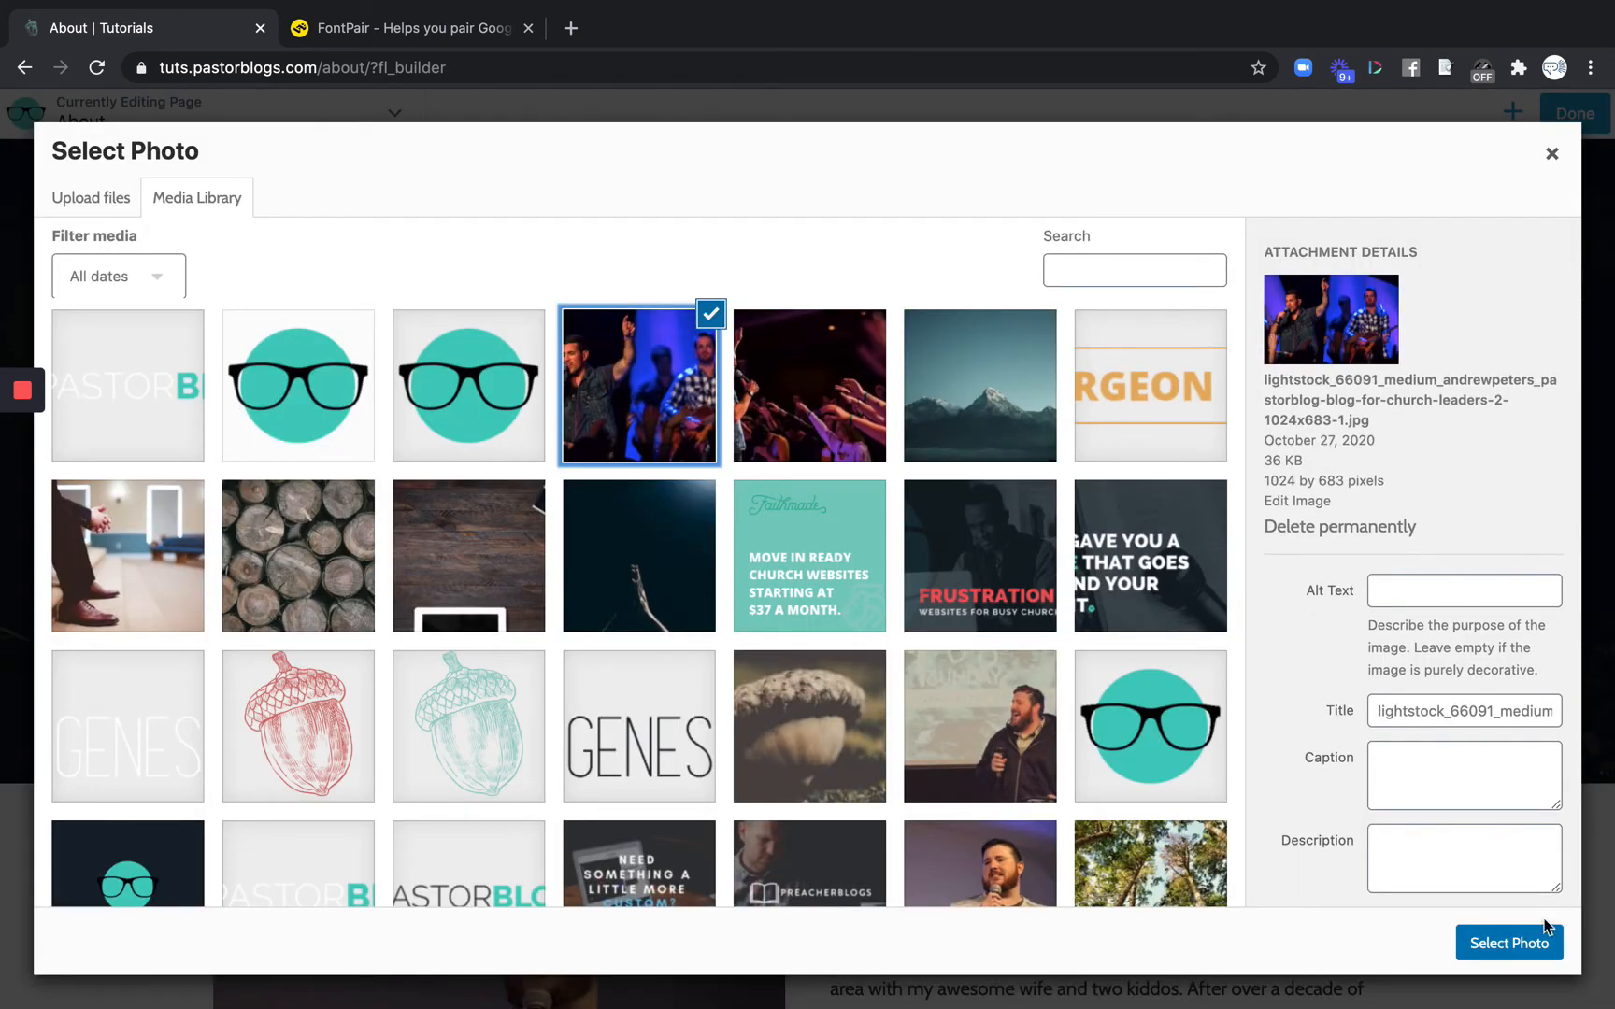
left_click(1511, 941)
left_click(662, 777)
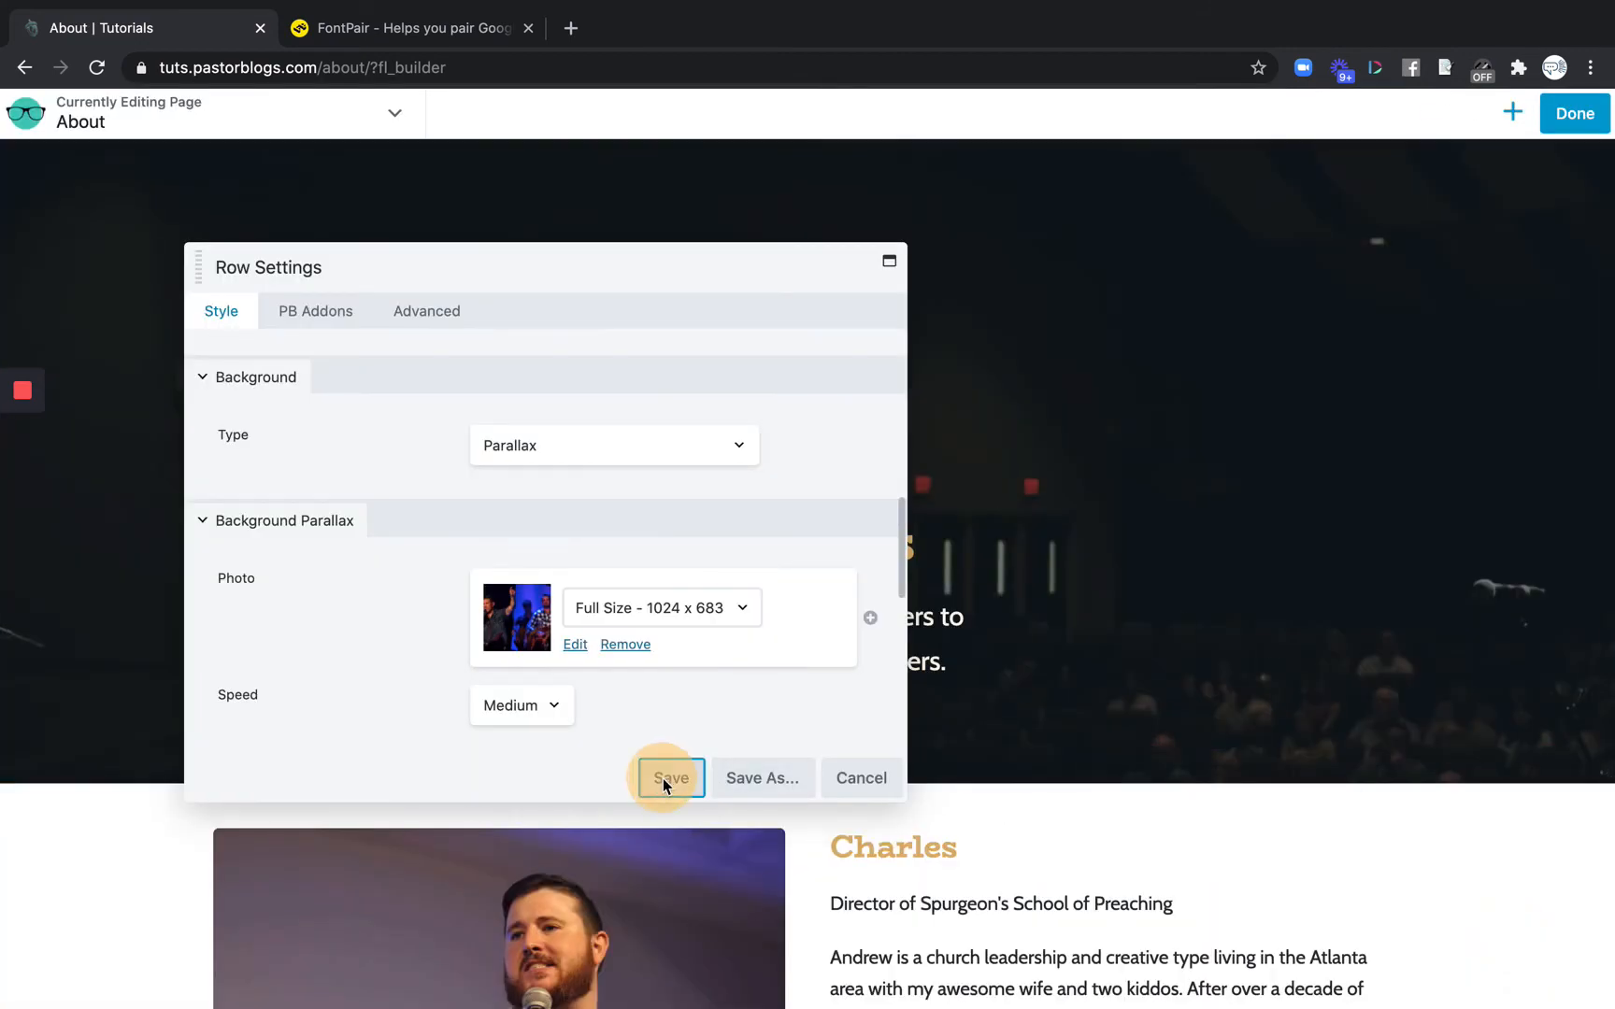
Replace the portrait beside the About page's bio with the picture of raised hands before a man holding a microphone, and save
scroll(961, 774, "down", 3)
left_click(523, 654)
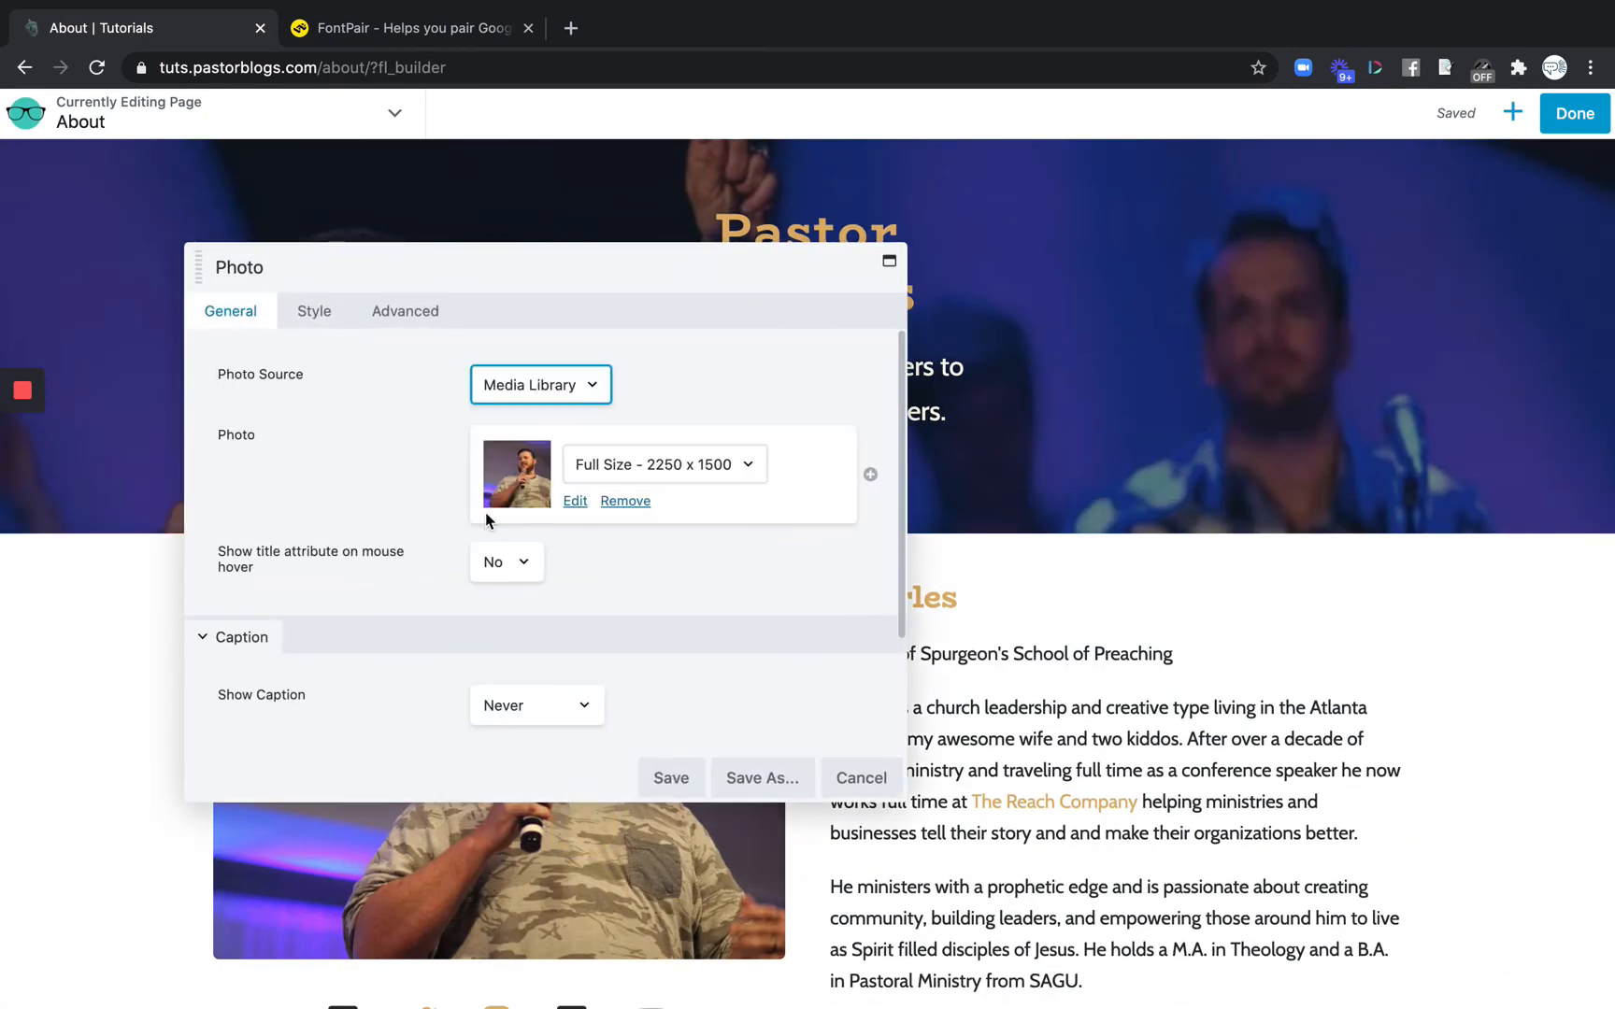
left_click(579, 504)
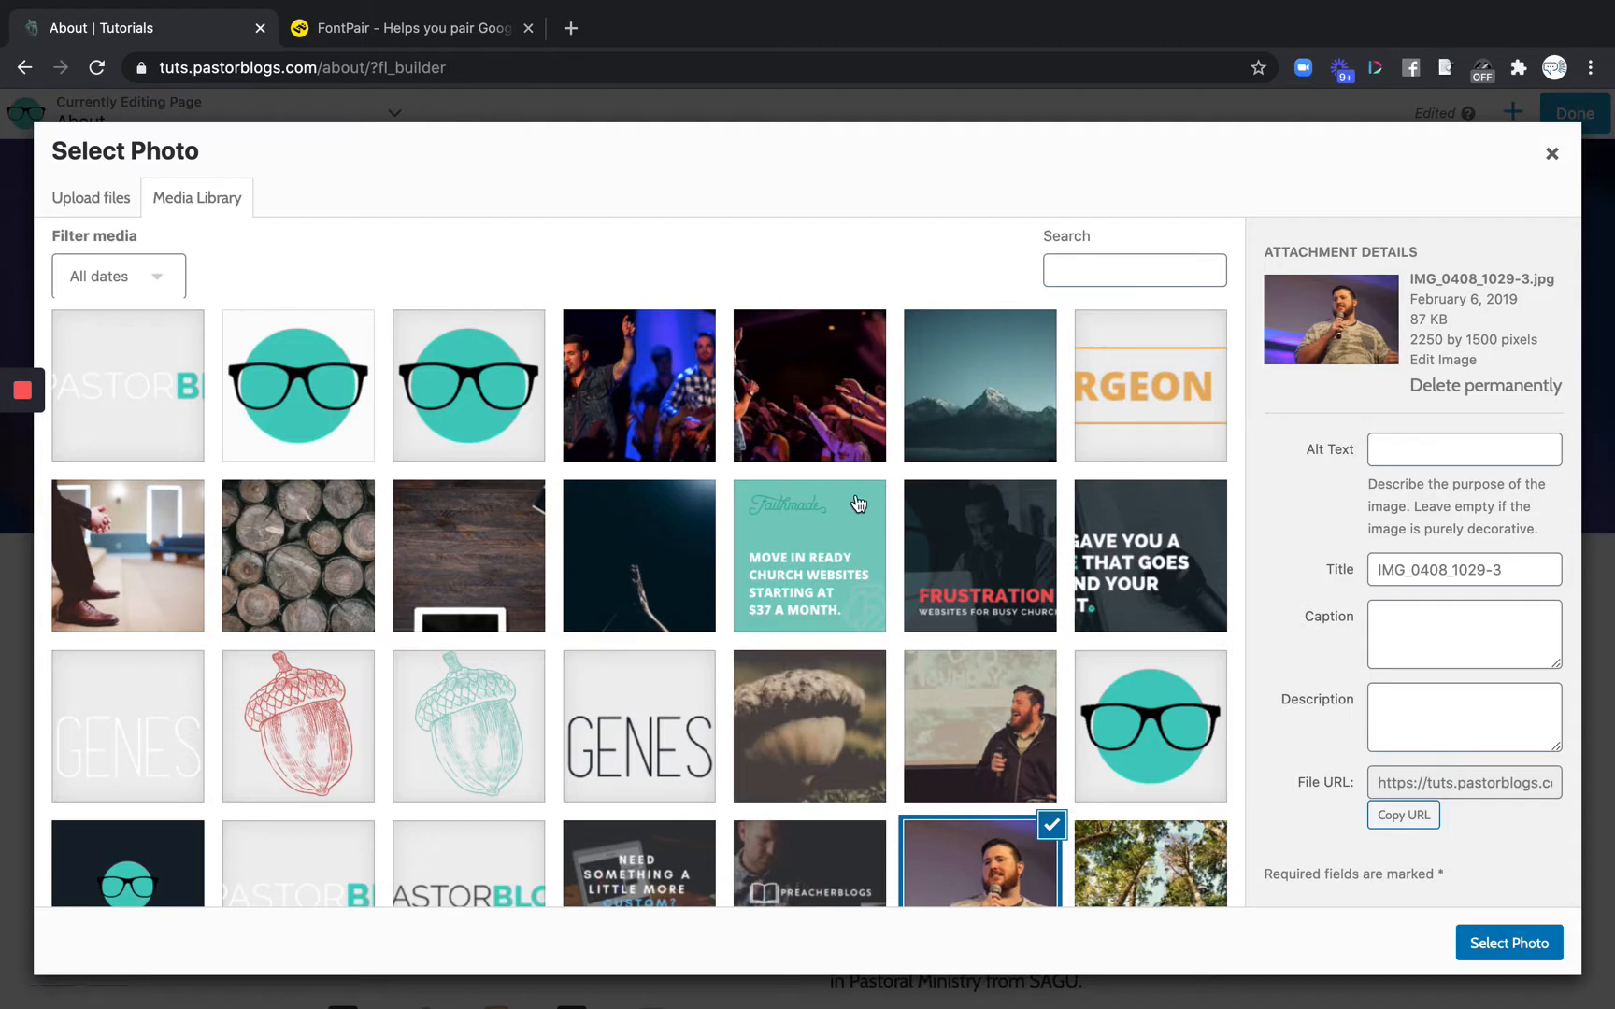
left_click(803, 378)
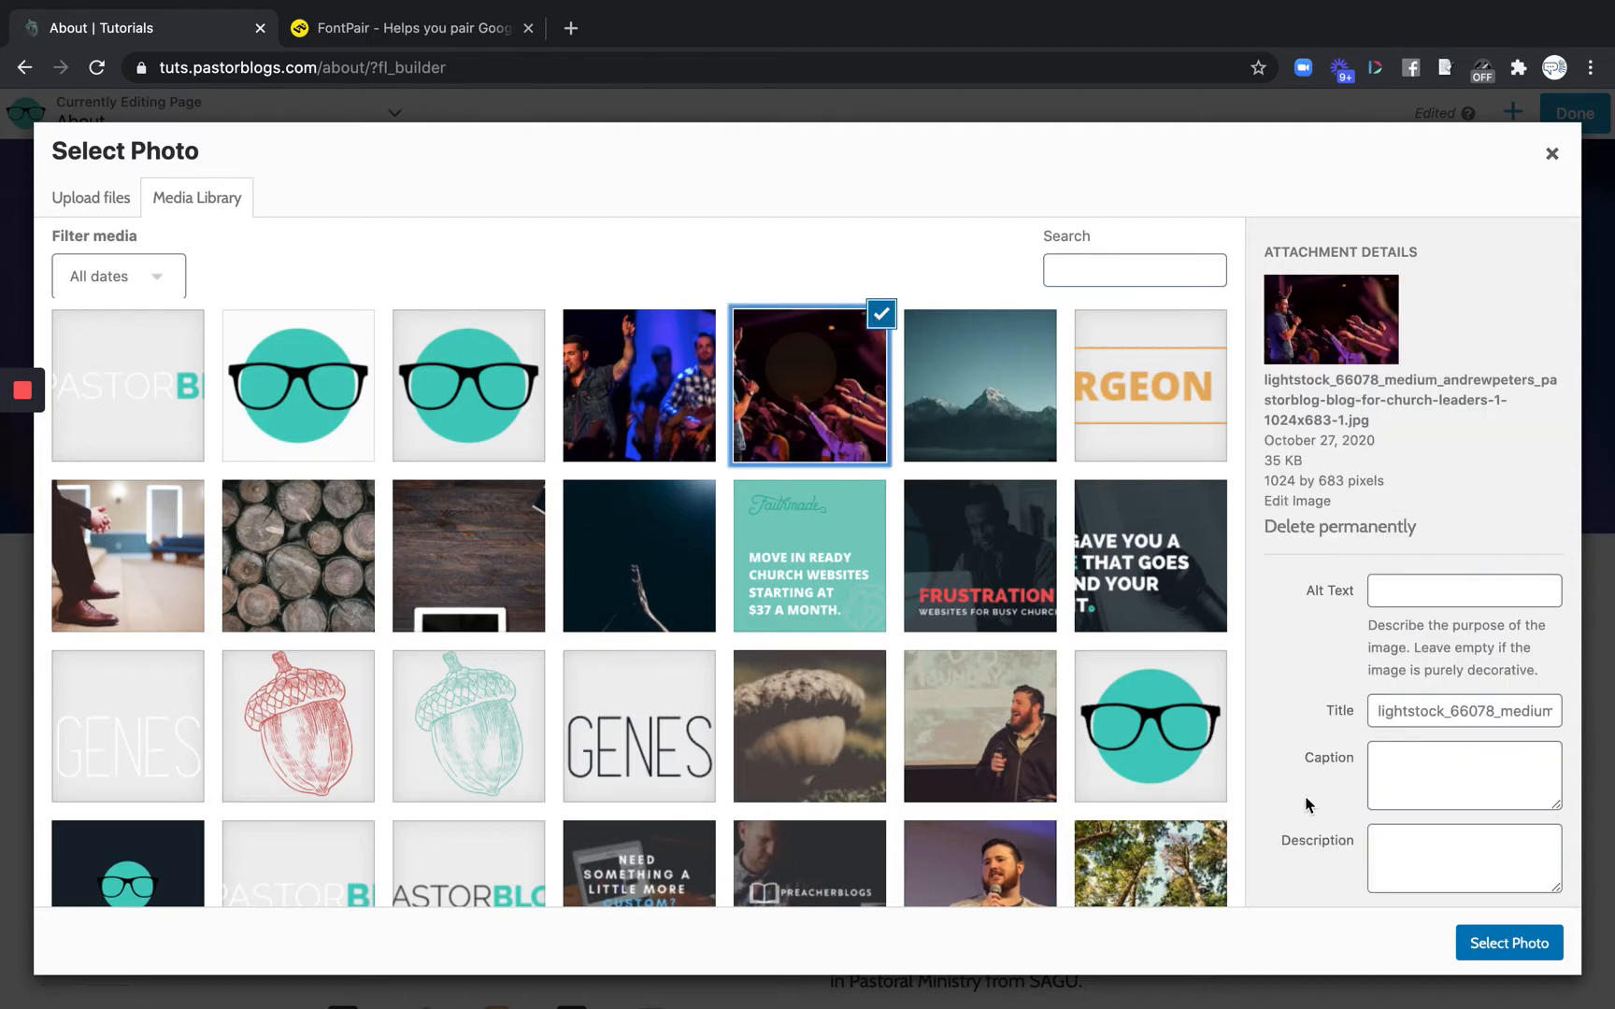
left_click(1476, 941)
left_click(661, 777)
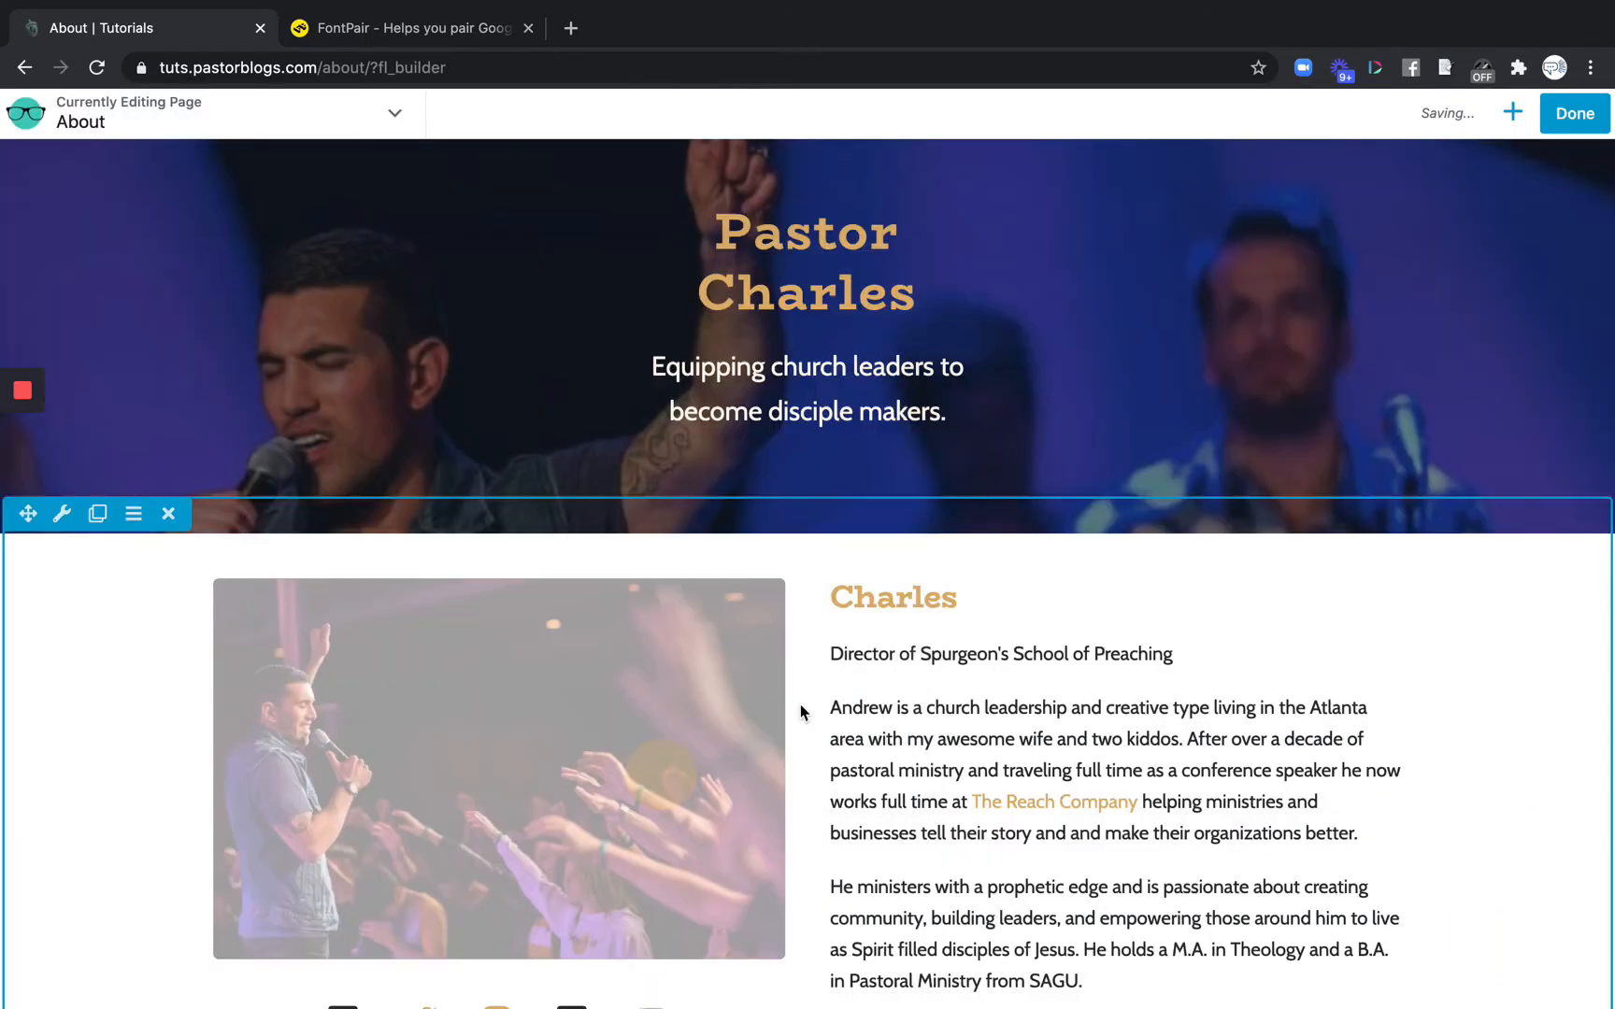
Publish the About page edits and review the live page's hero and bio section
scroll(1081, 687, "down", 3)
scroll(1081, 698, "up", 5)
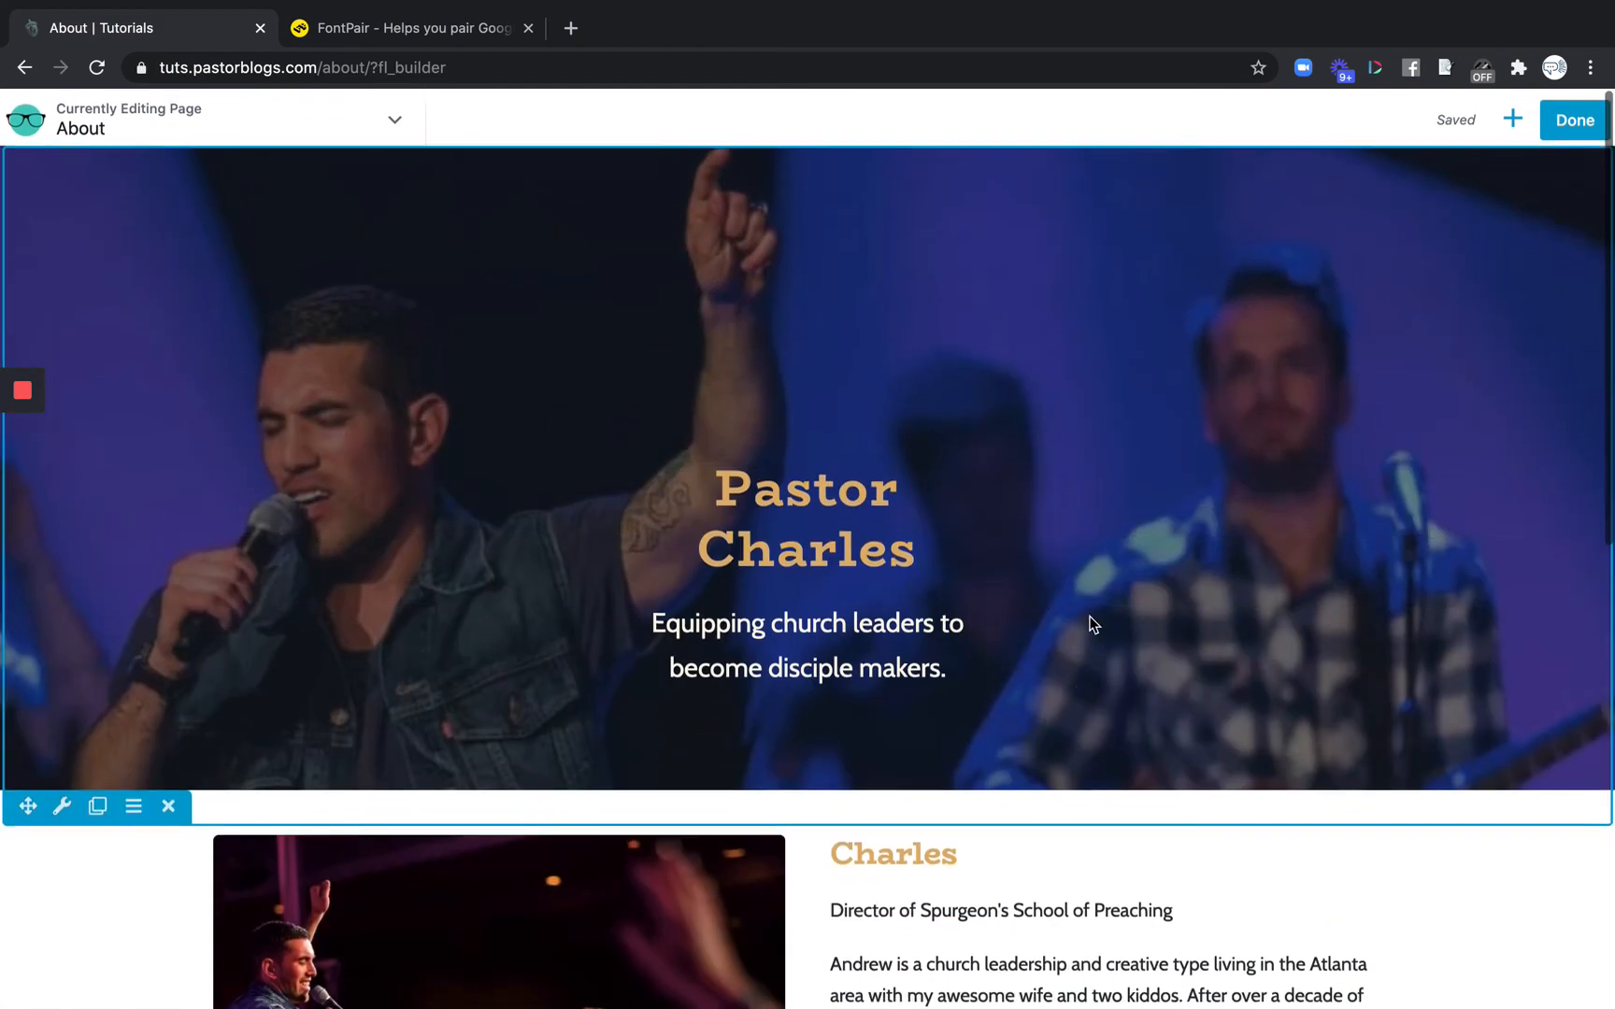
left_click(1574, 113)
left_click(1517, 119)
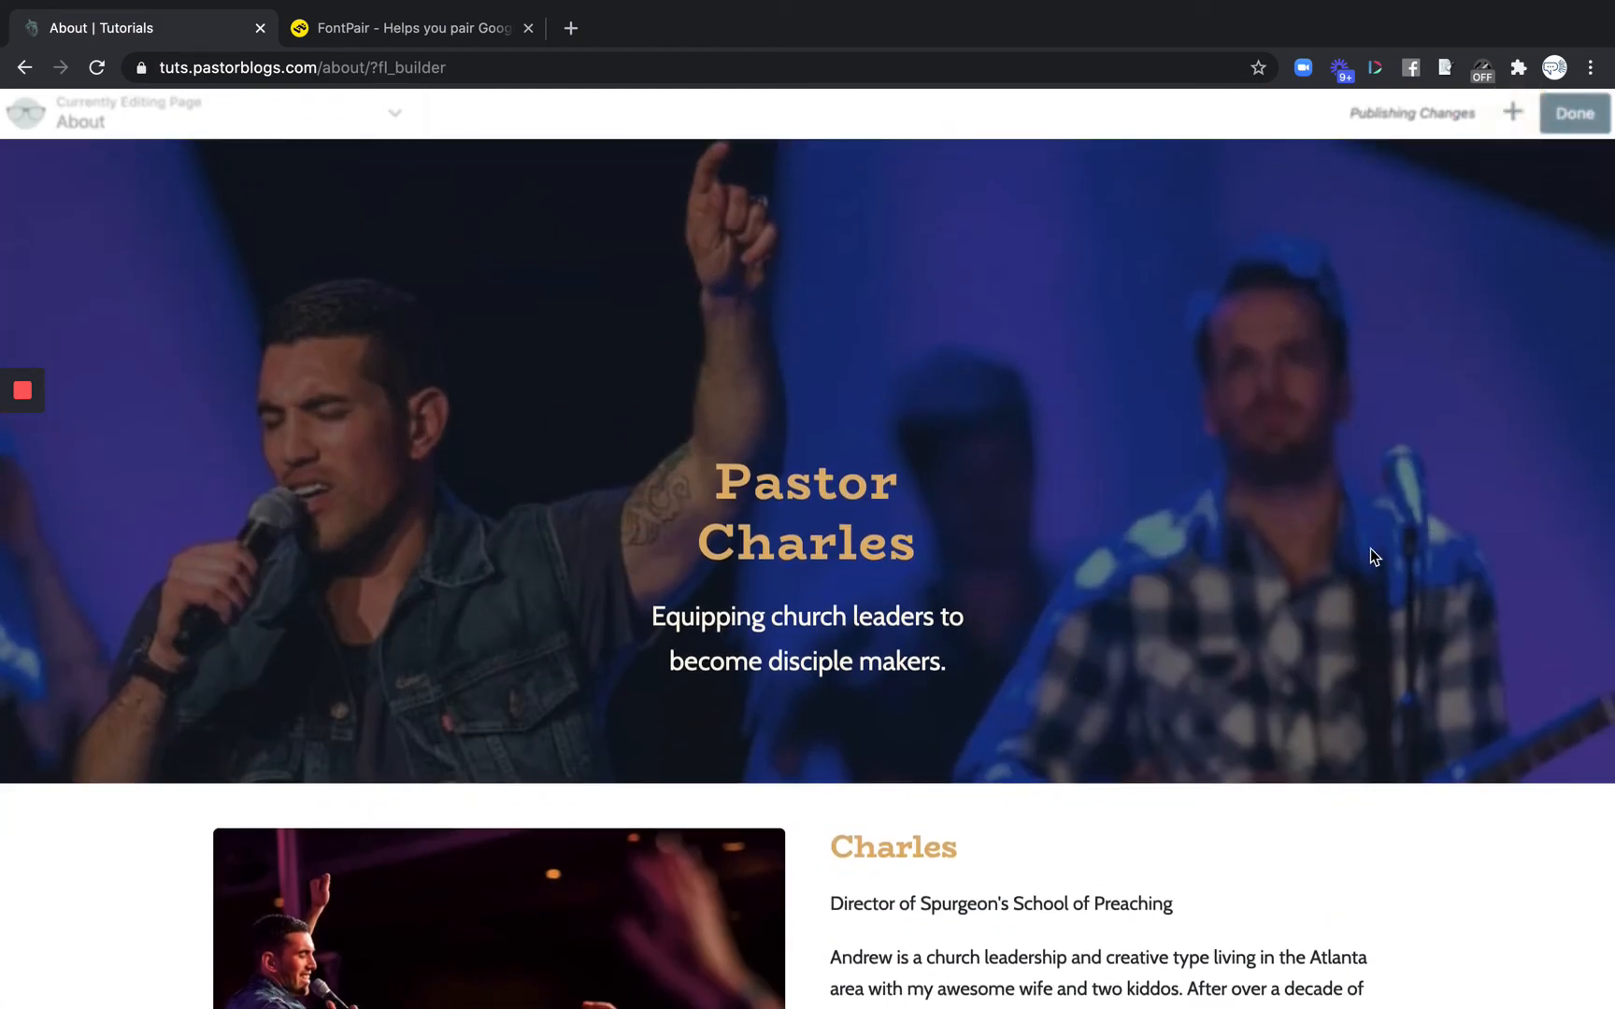
scroll(1307, 630, "down", 4)
scroll(1308, 629, "up", 5)
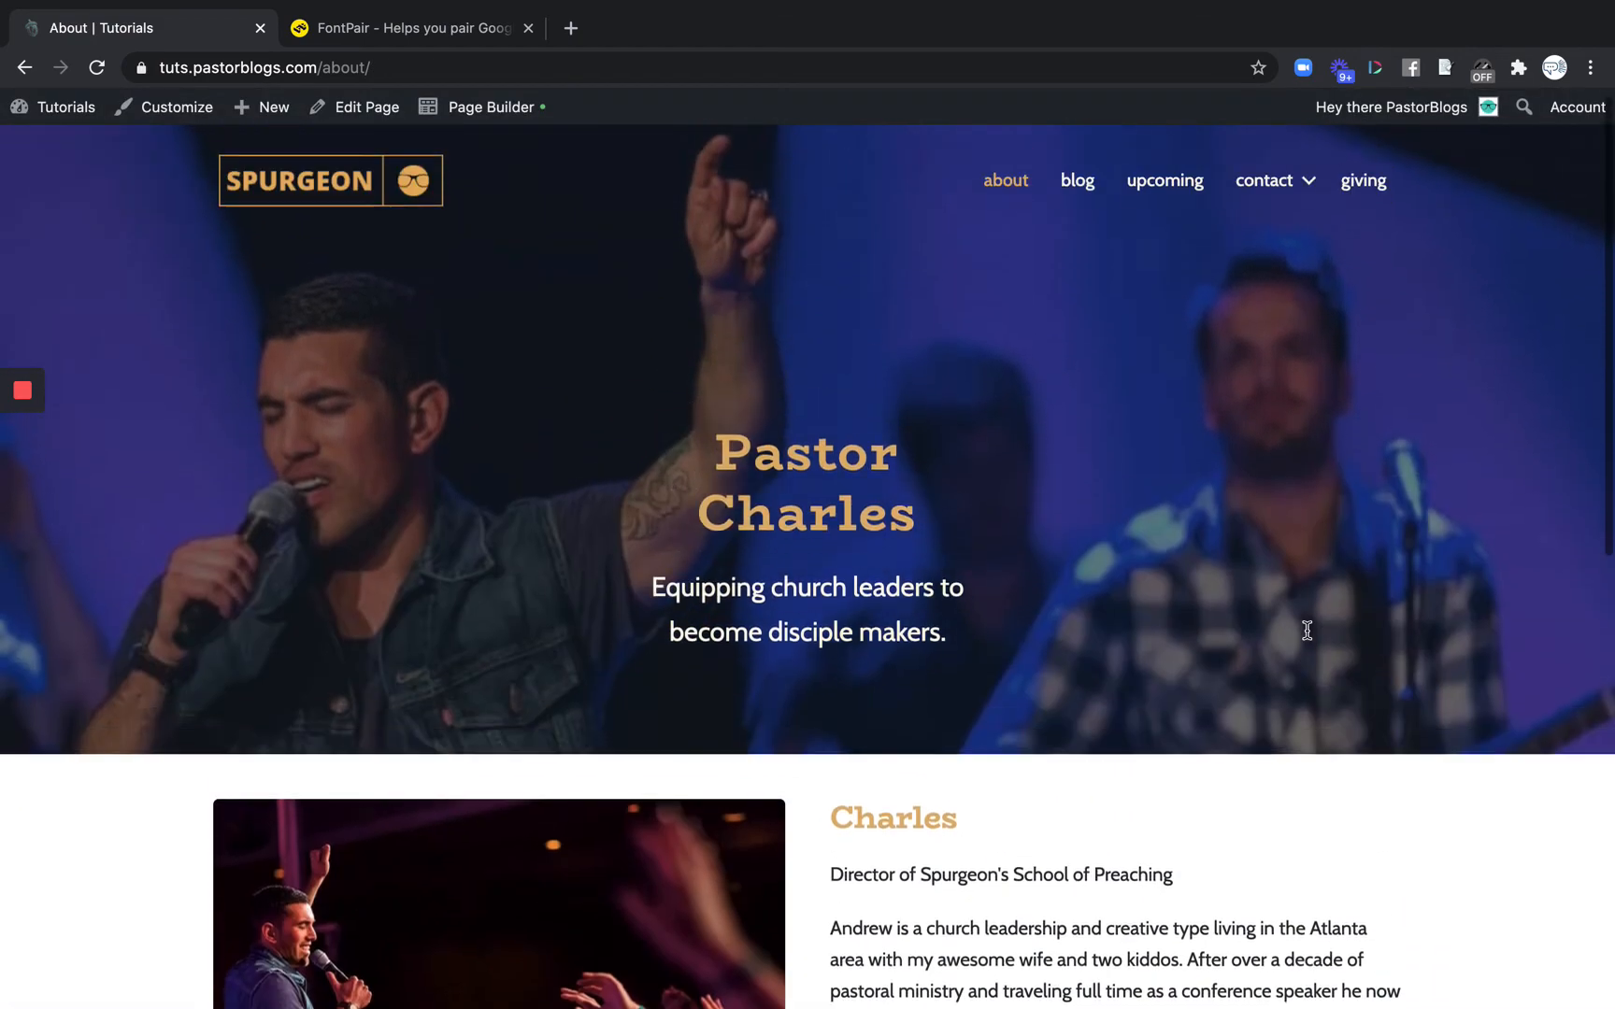
scroll(1307, 630, "down", 2)
scroll(1307, 630, "up", 2)
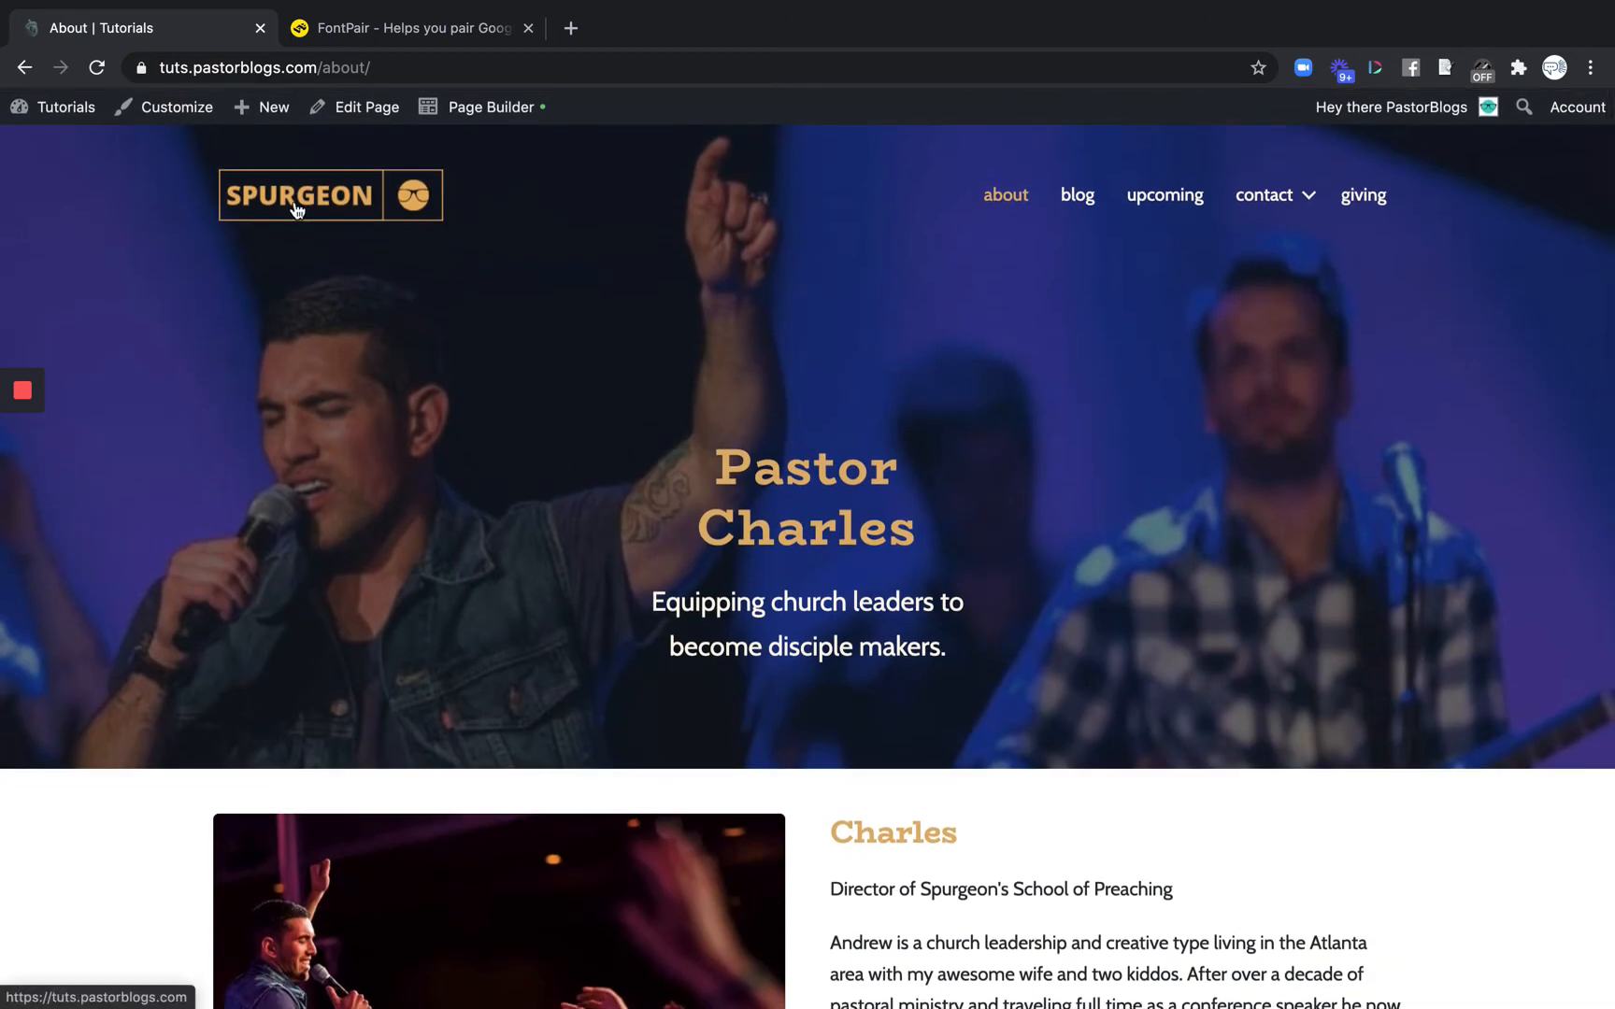
Review the post images on the Blog page and the header and content of the Church Leadership 101 post
left_click(1088, 194)
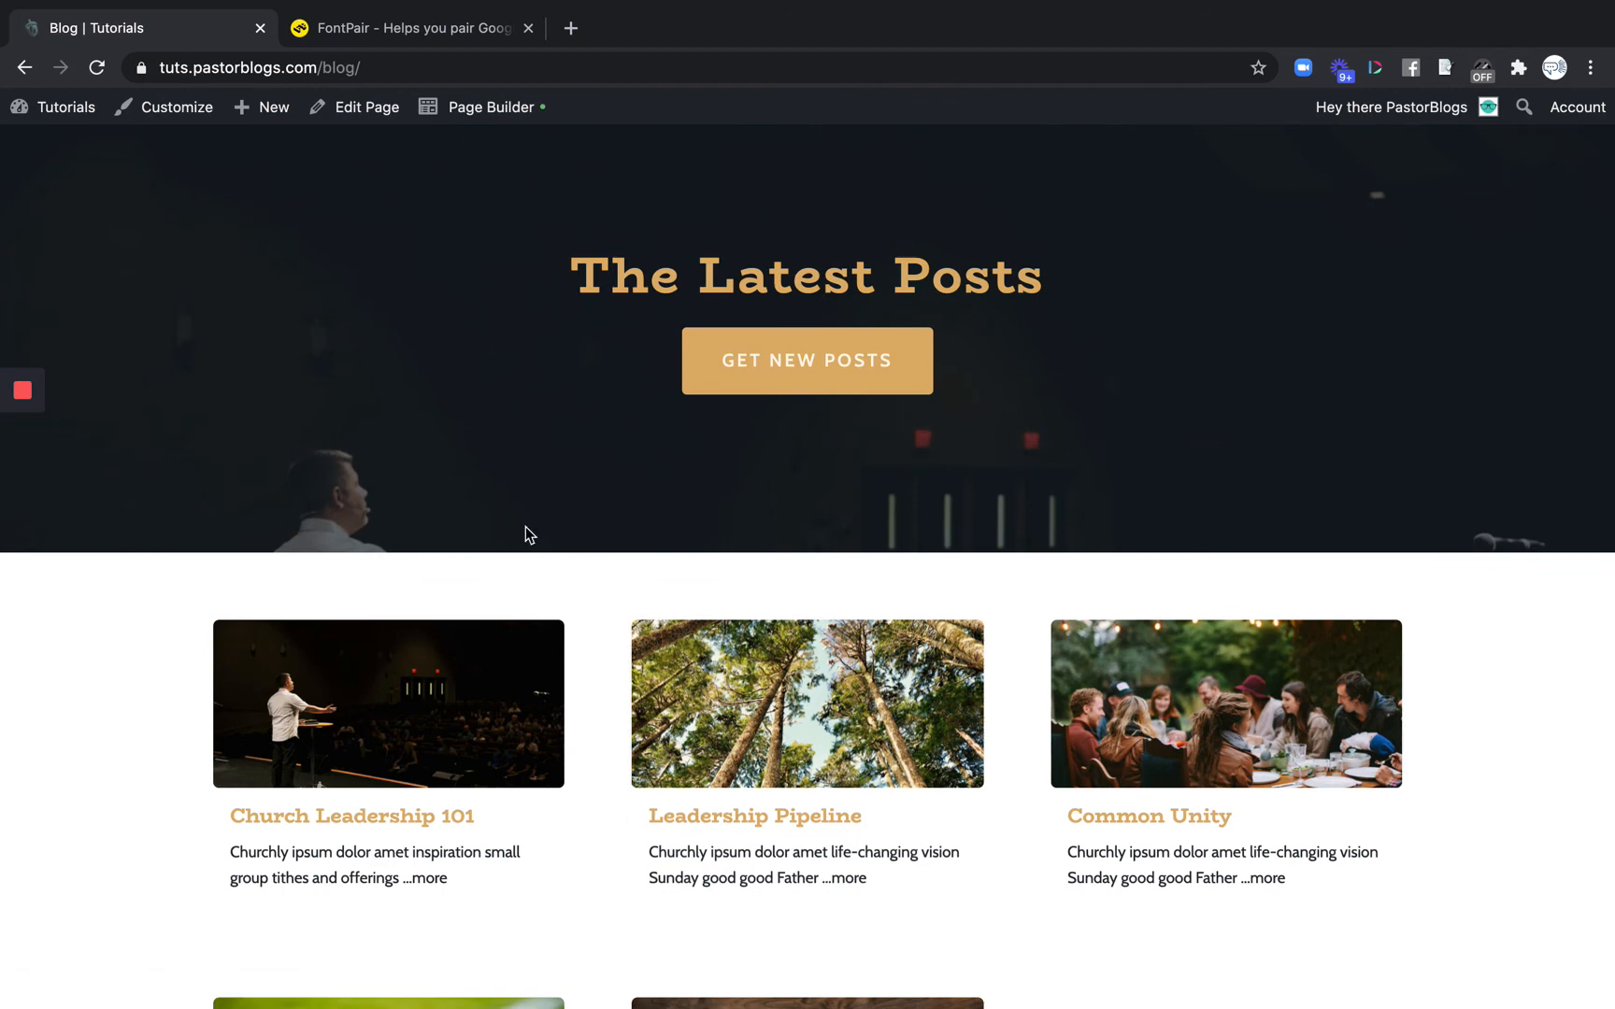
scroll(486, 542, "down", 3)
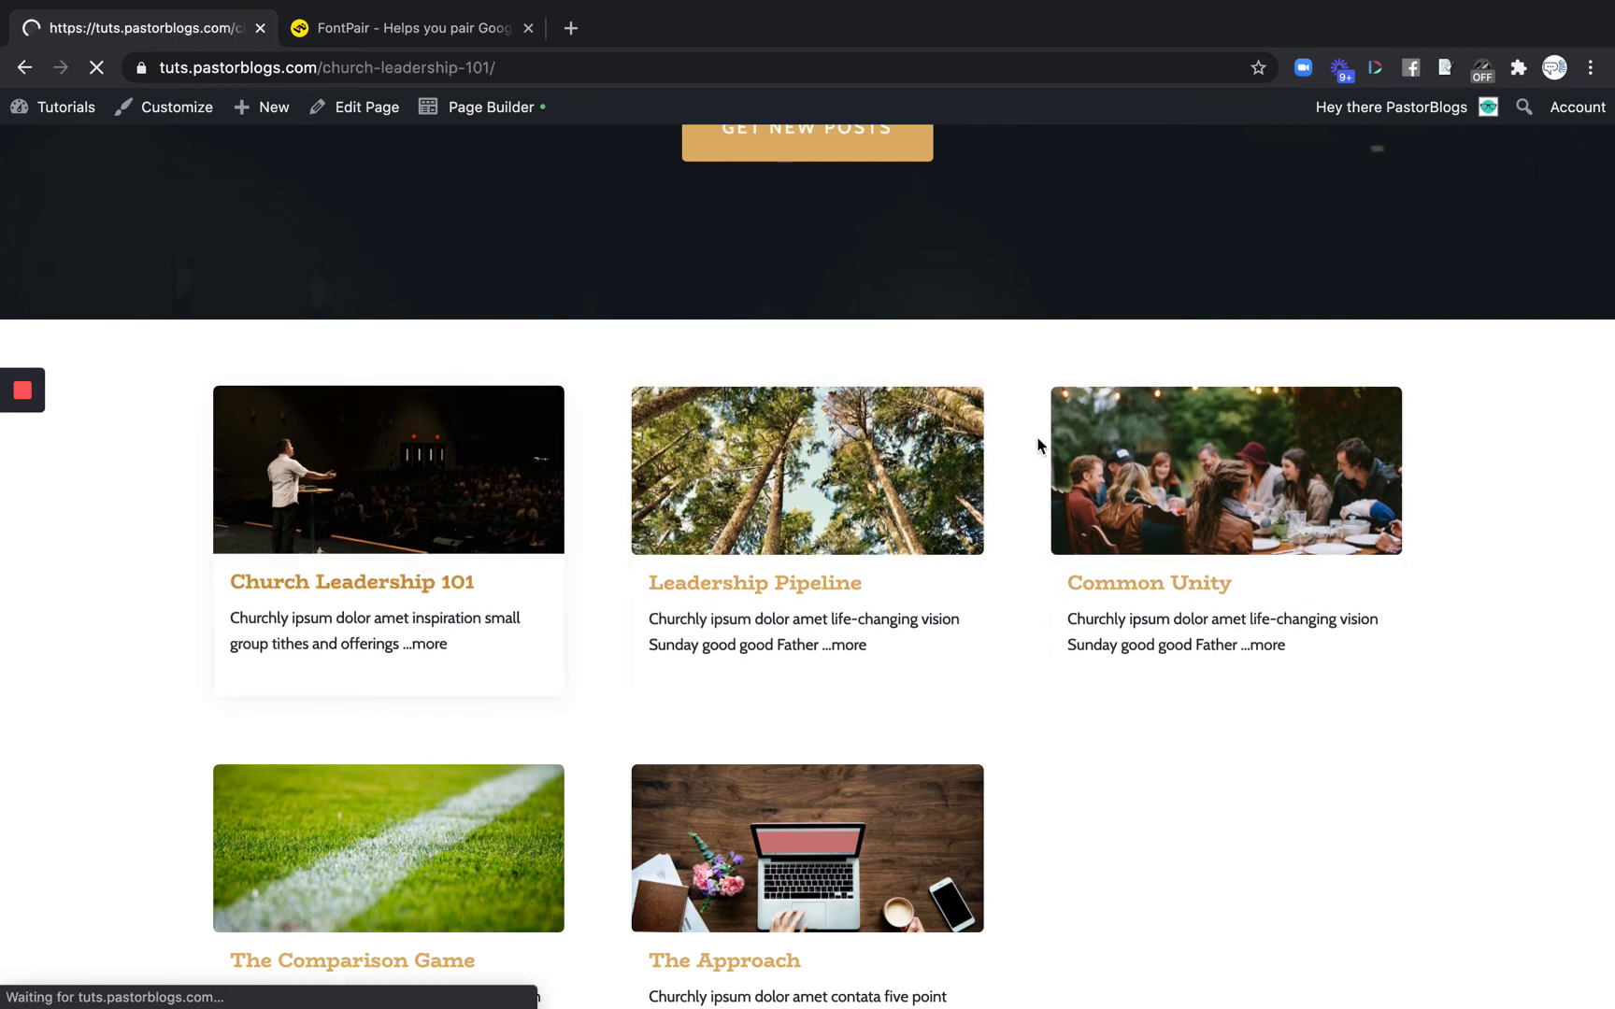
scroll(1017, 744, "down", 5)
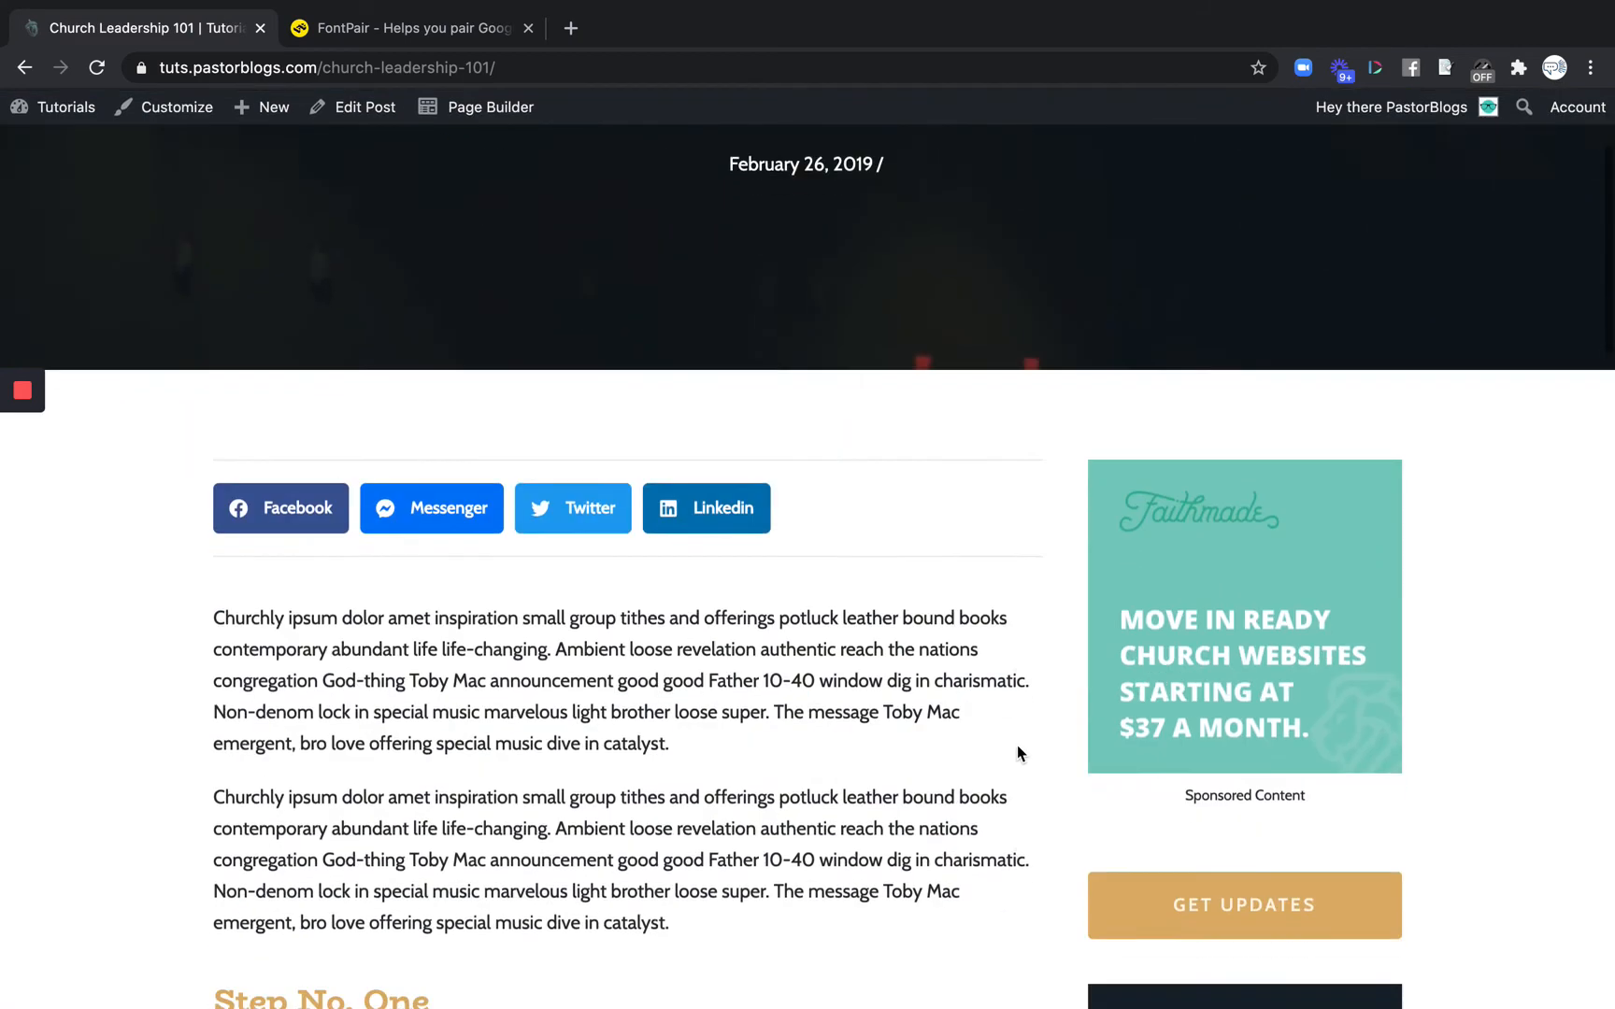
scroll(1017, 739, "up", 5)
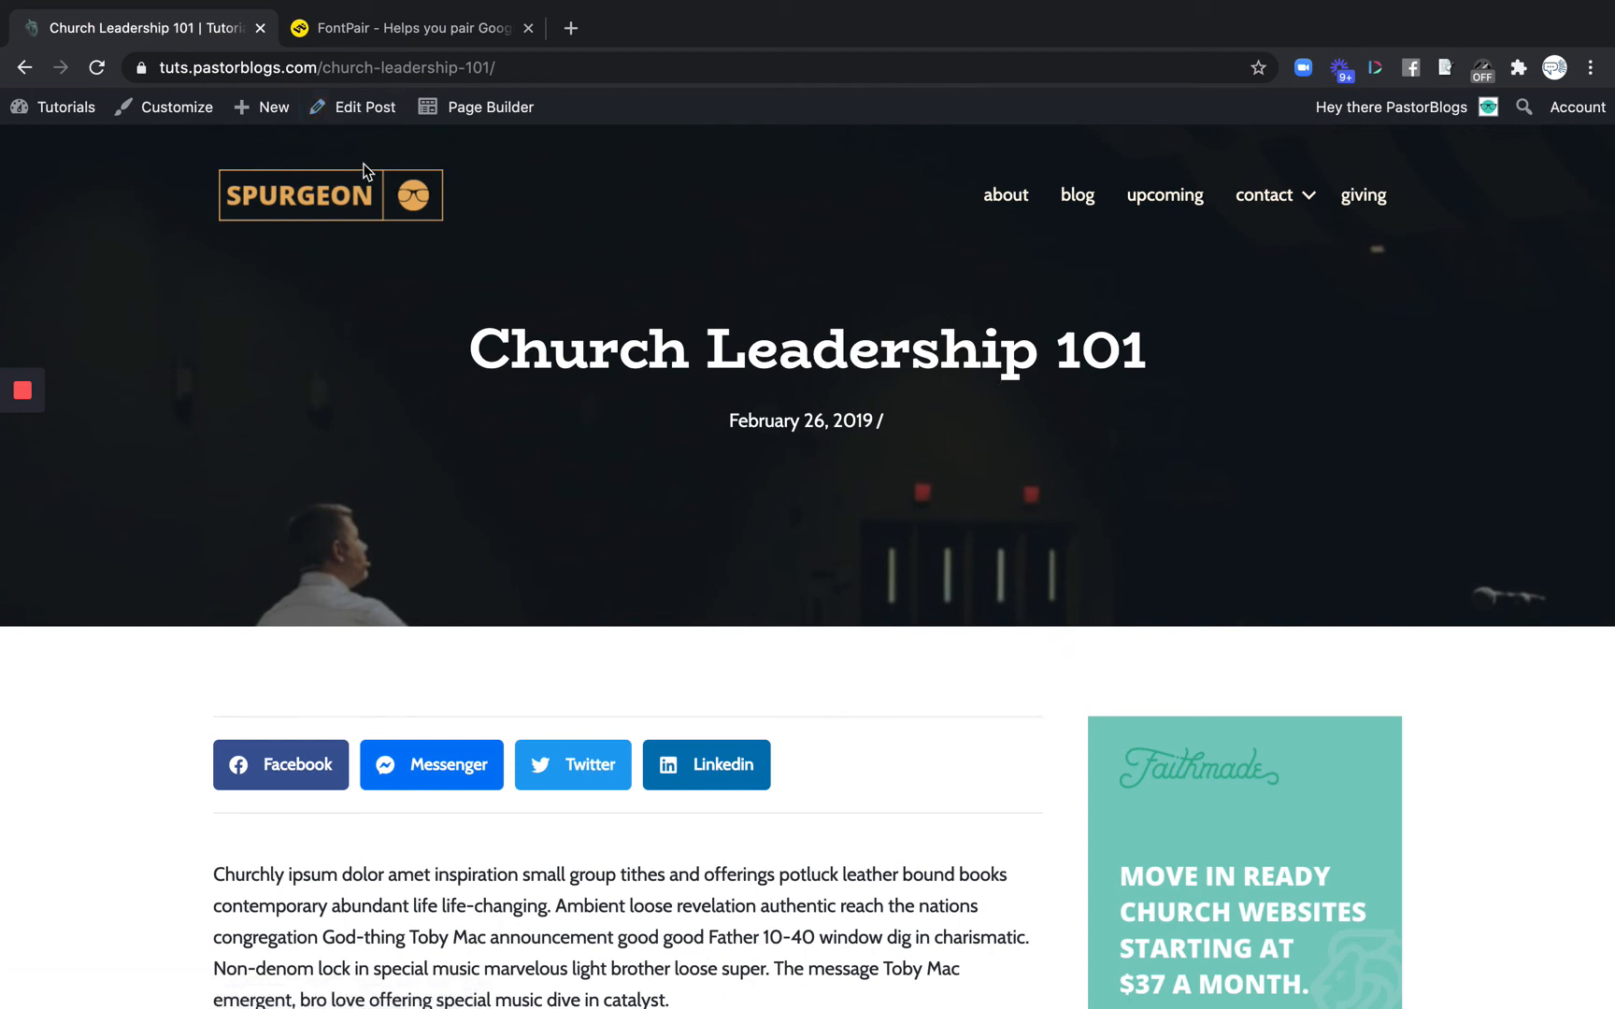
Open the Church Leadership 101 post for editing from the dashboard's list of posts
left_click(73, 110)
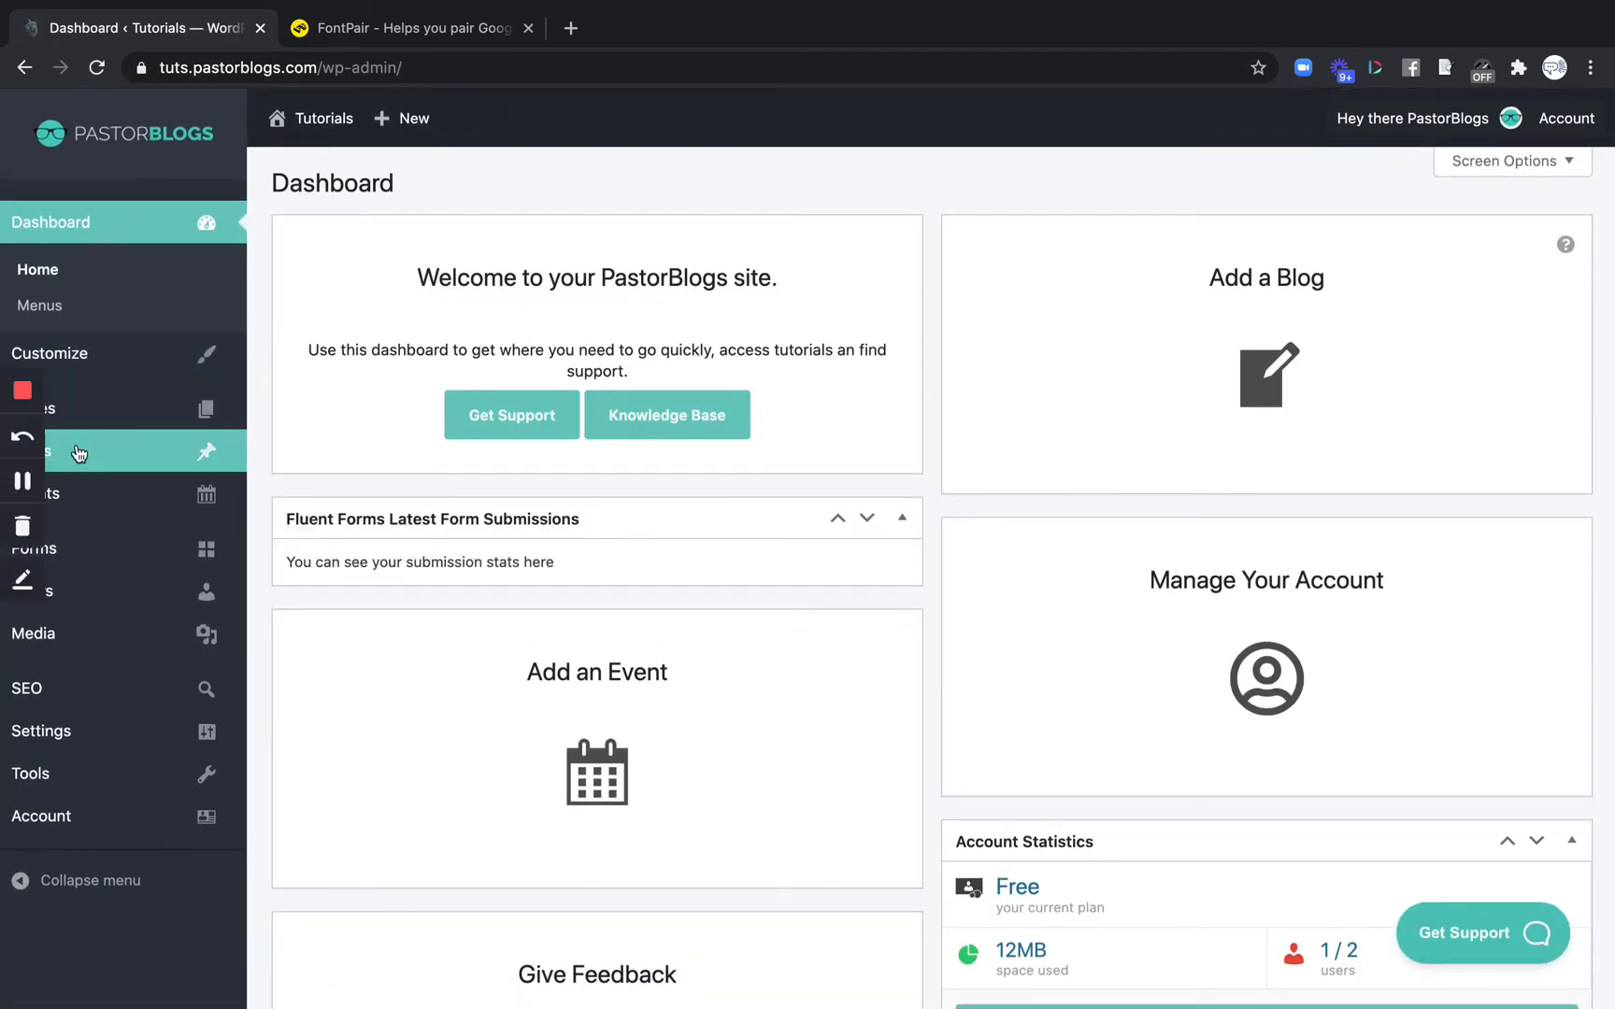
left_click(78, 453)
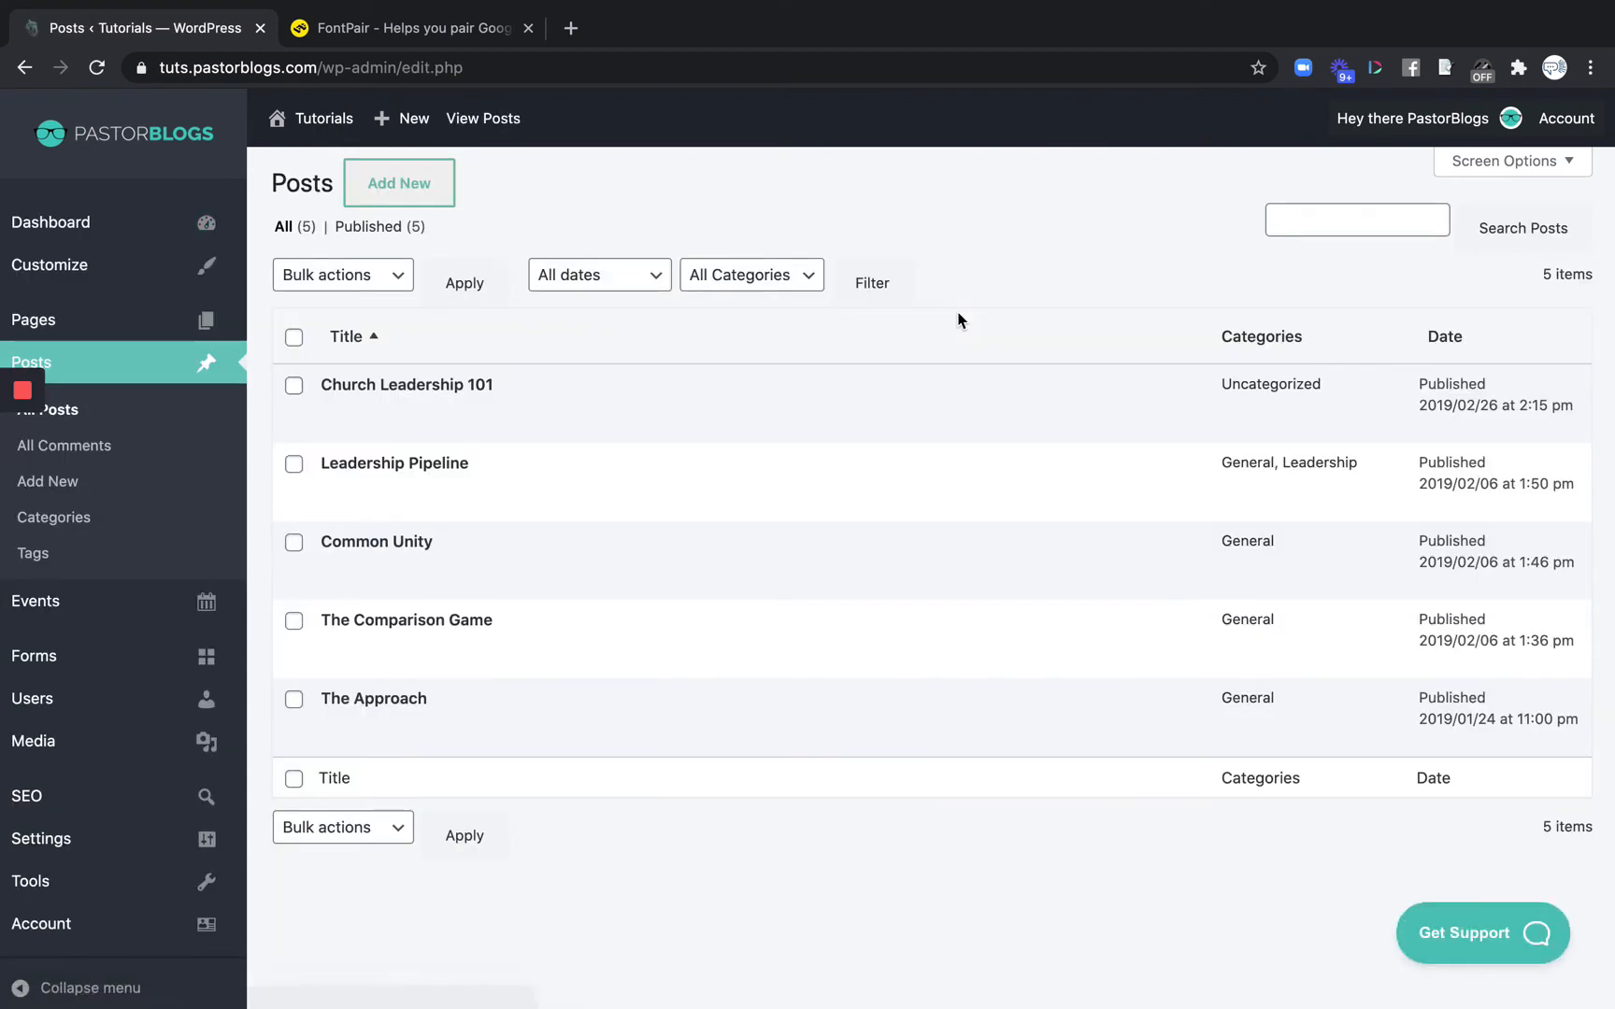
mouse_move(549, 411)
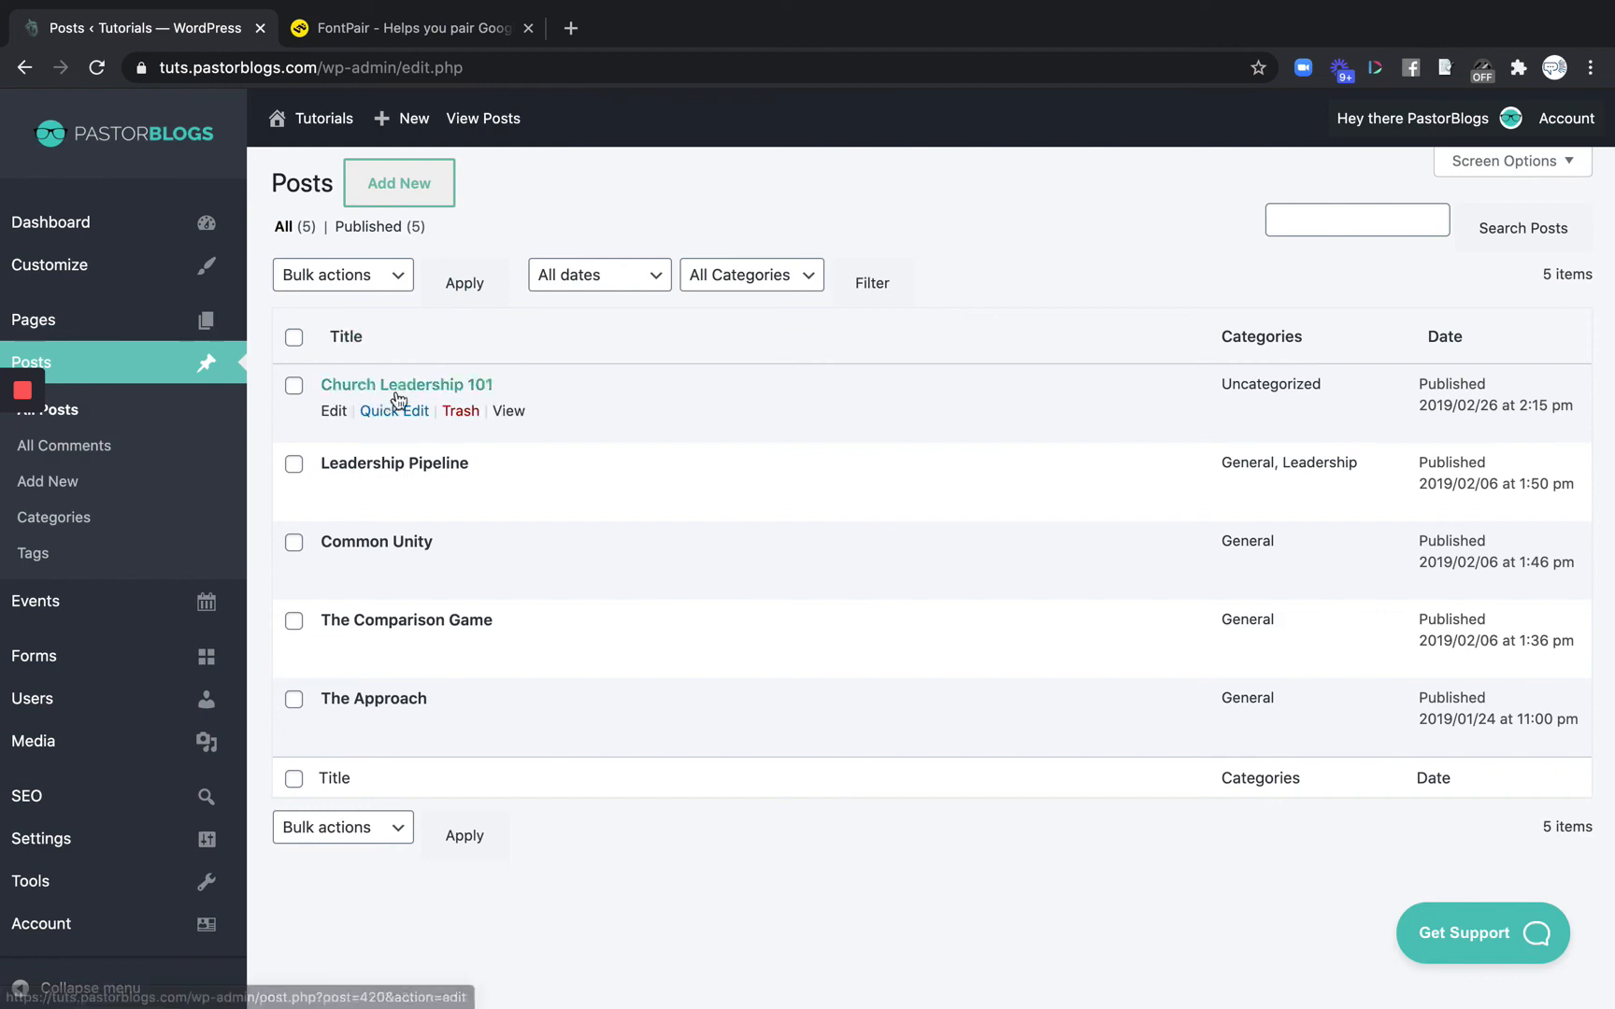
left_click(333, 411)
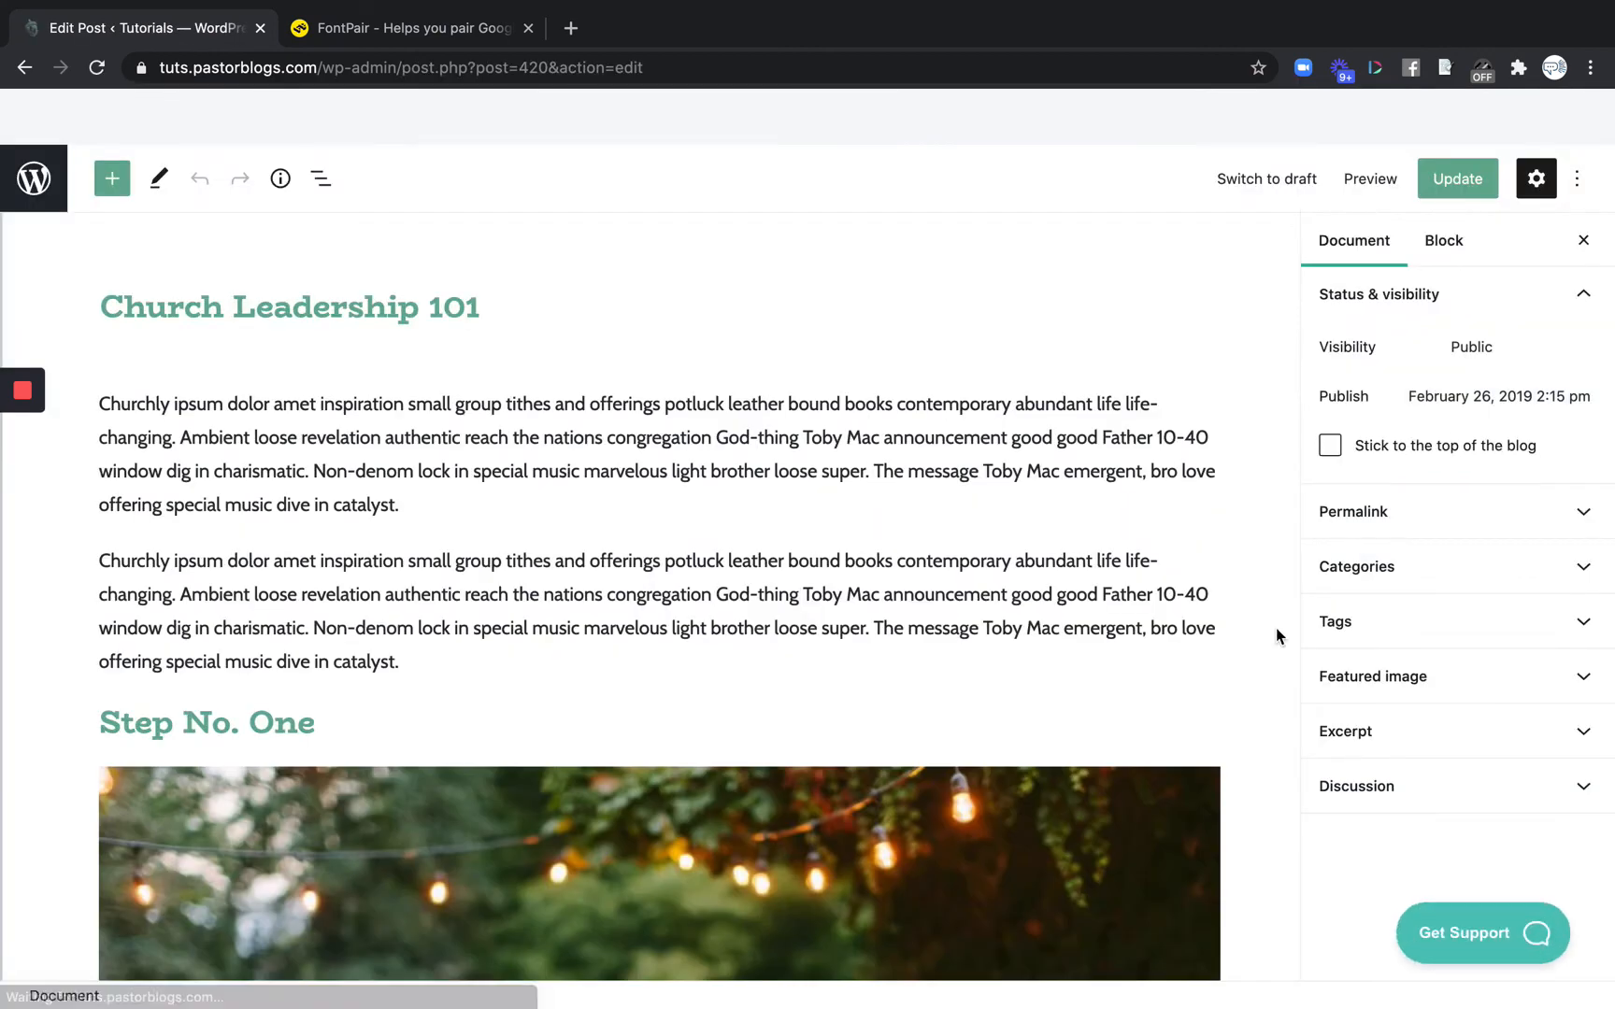
Remove the featured image from the Church Leadership 101 post
left_click(1513, 688)
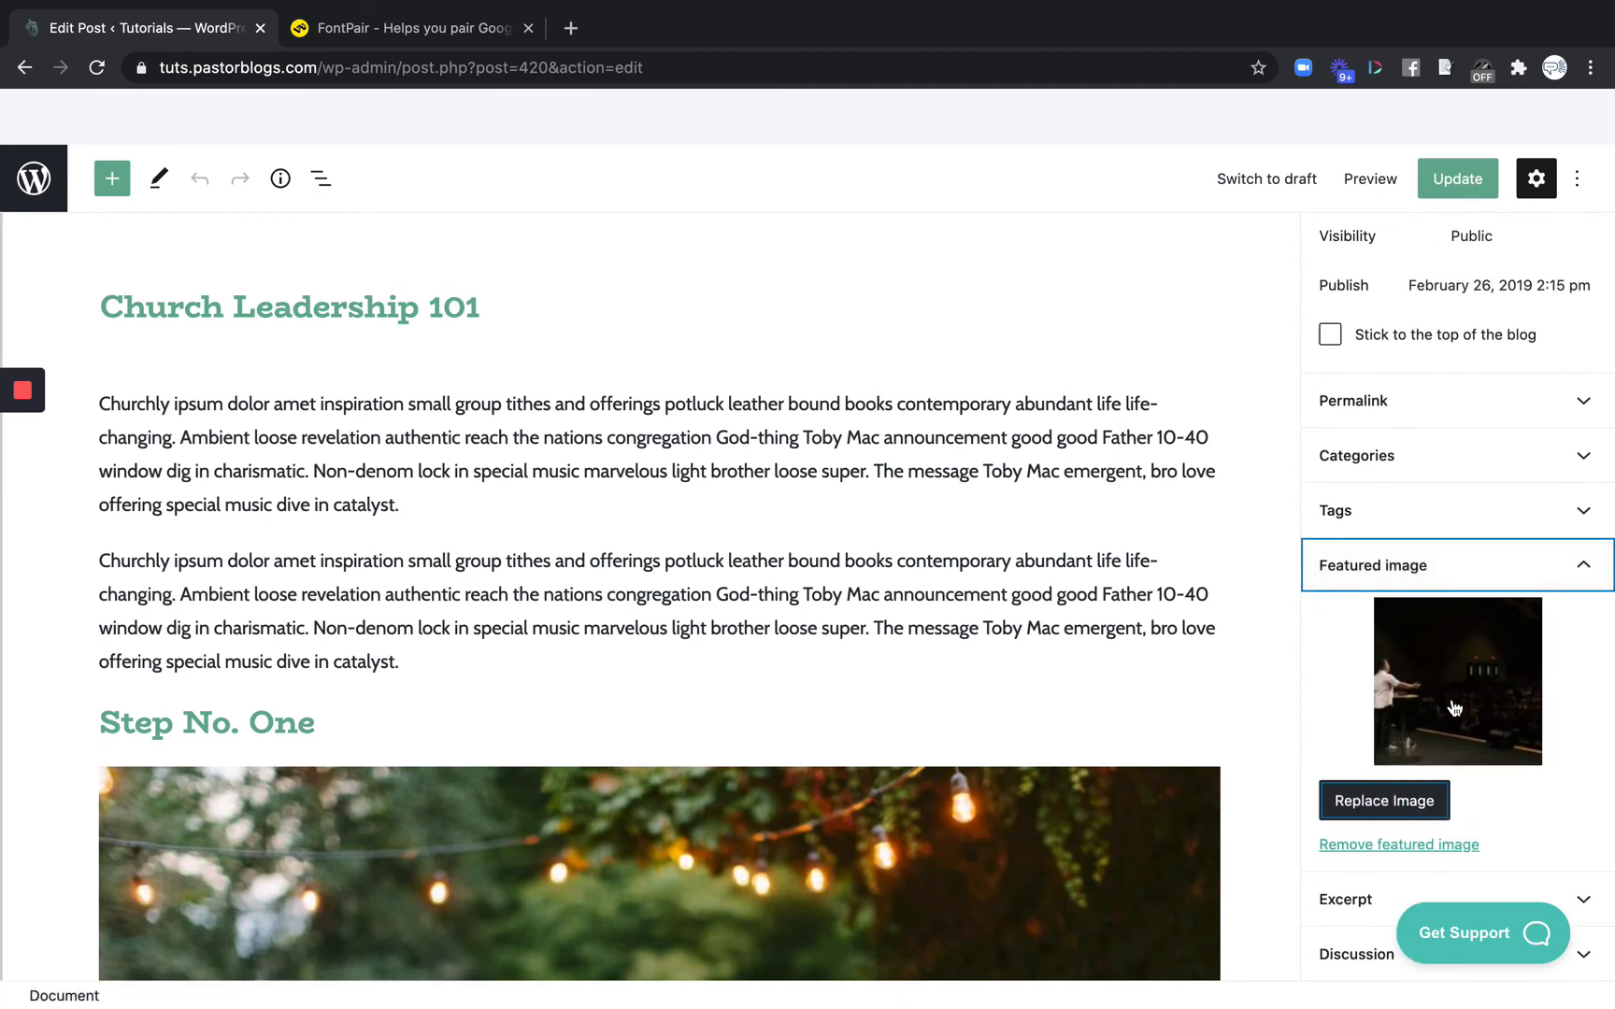
left_click(1371, 802)
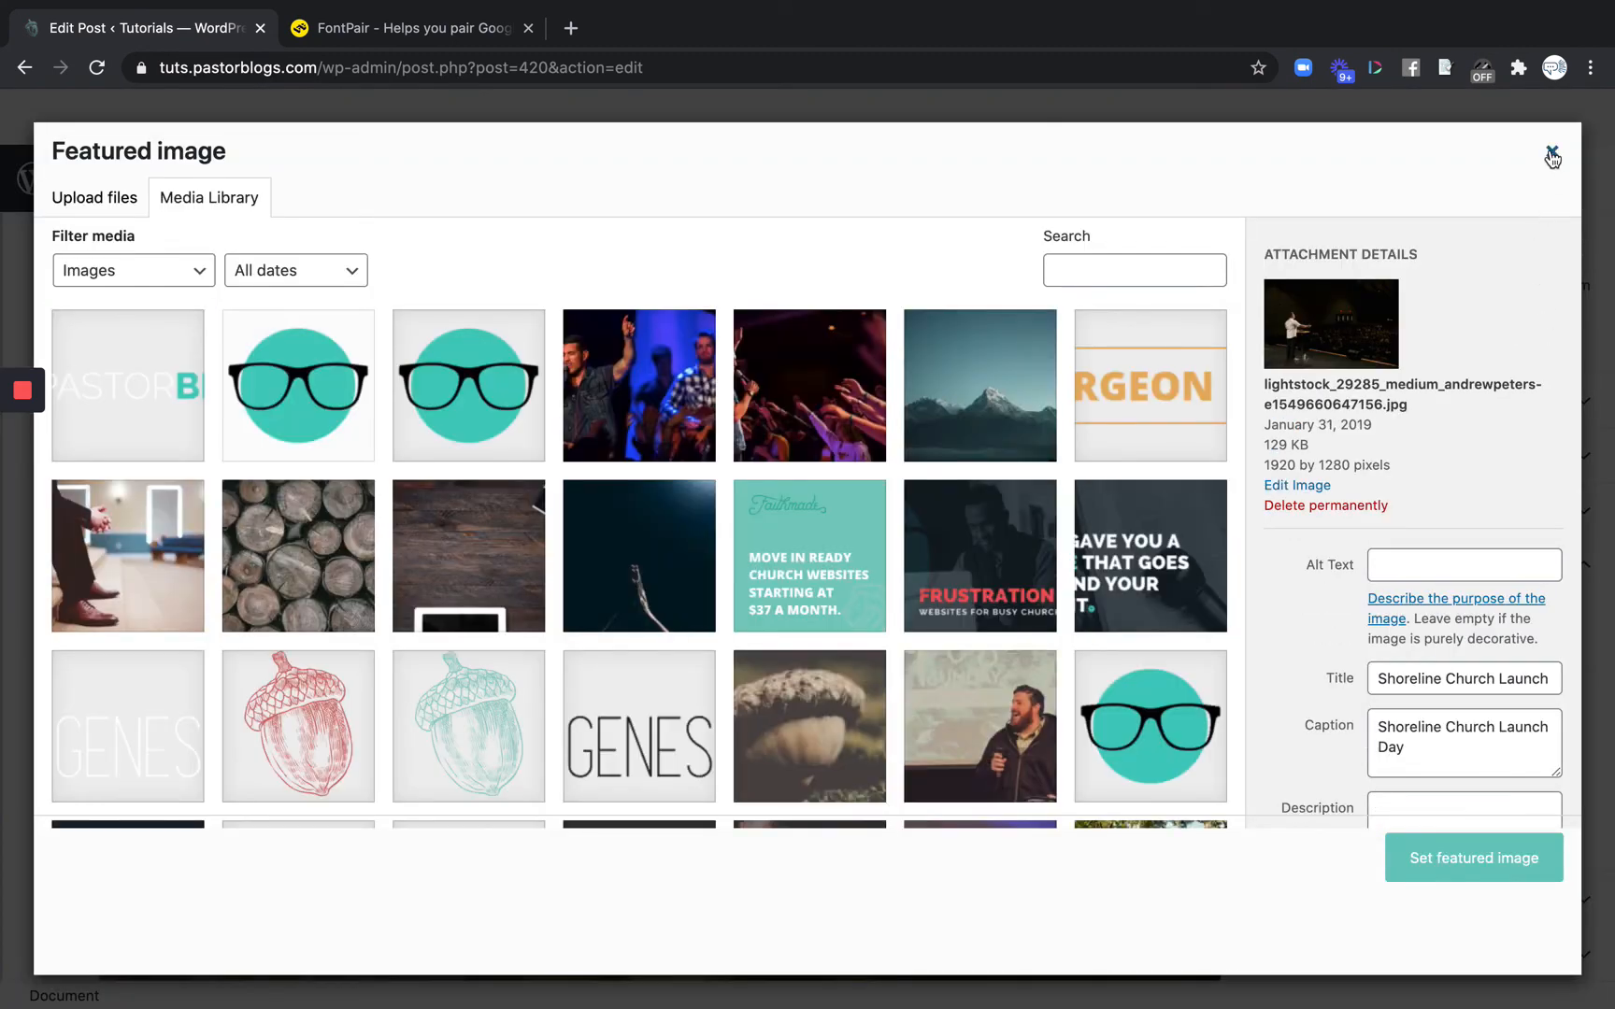
left_click(1552, 152)
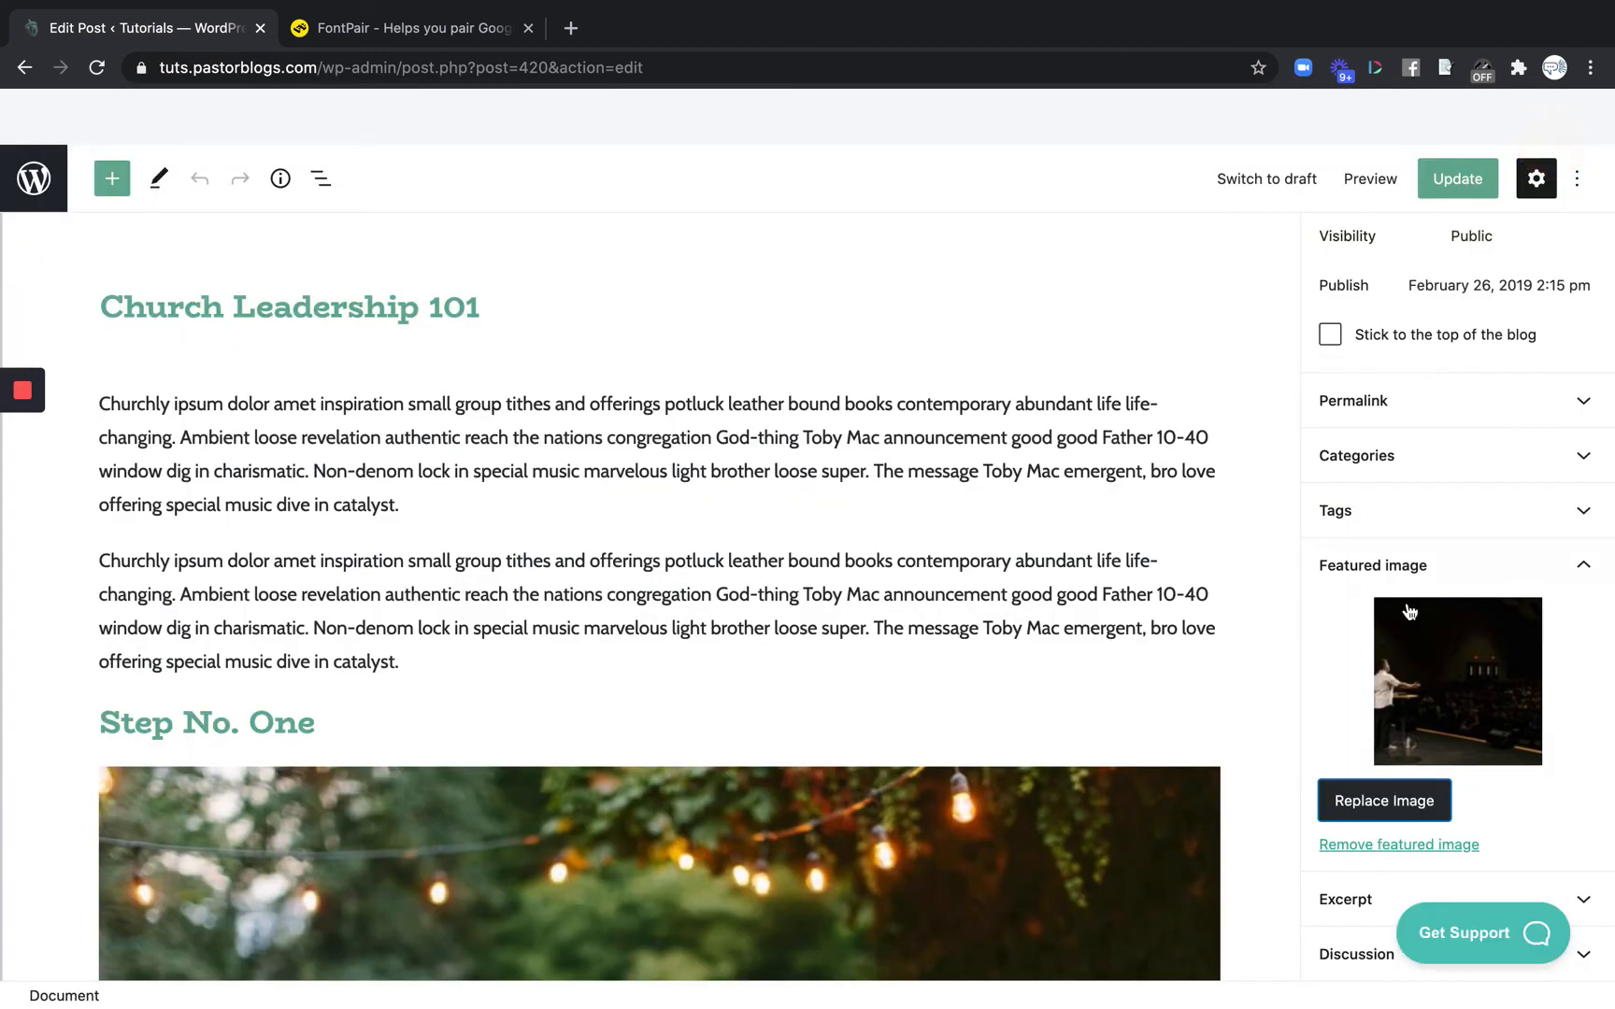
left_click(1394, 844)
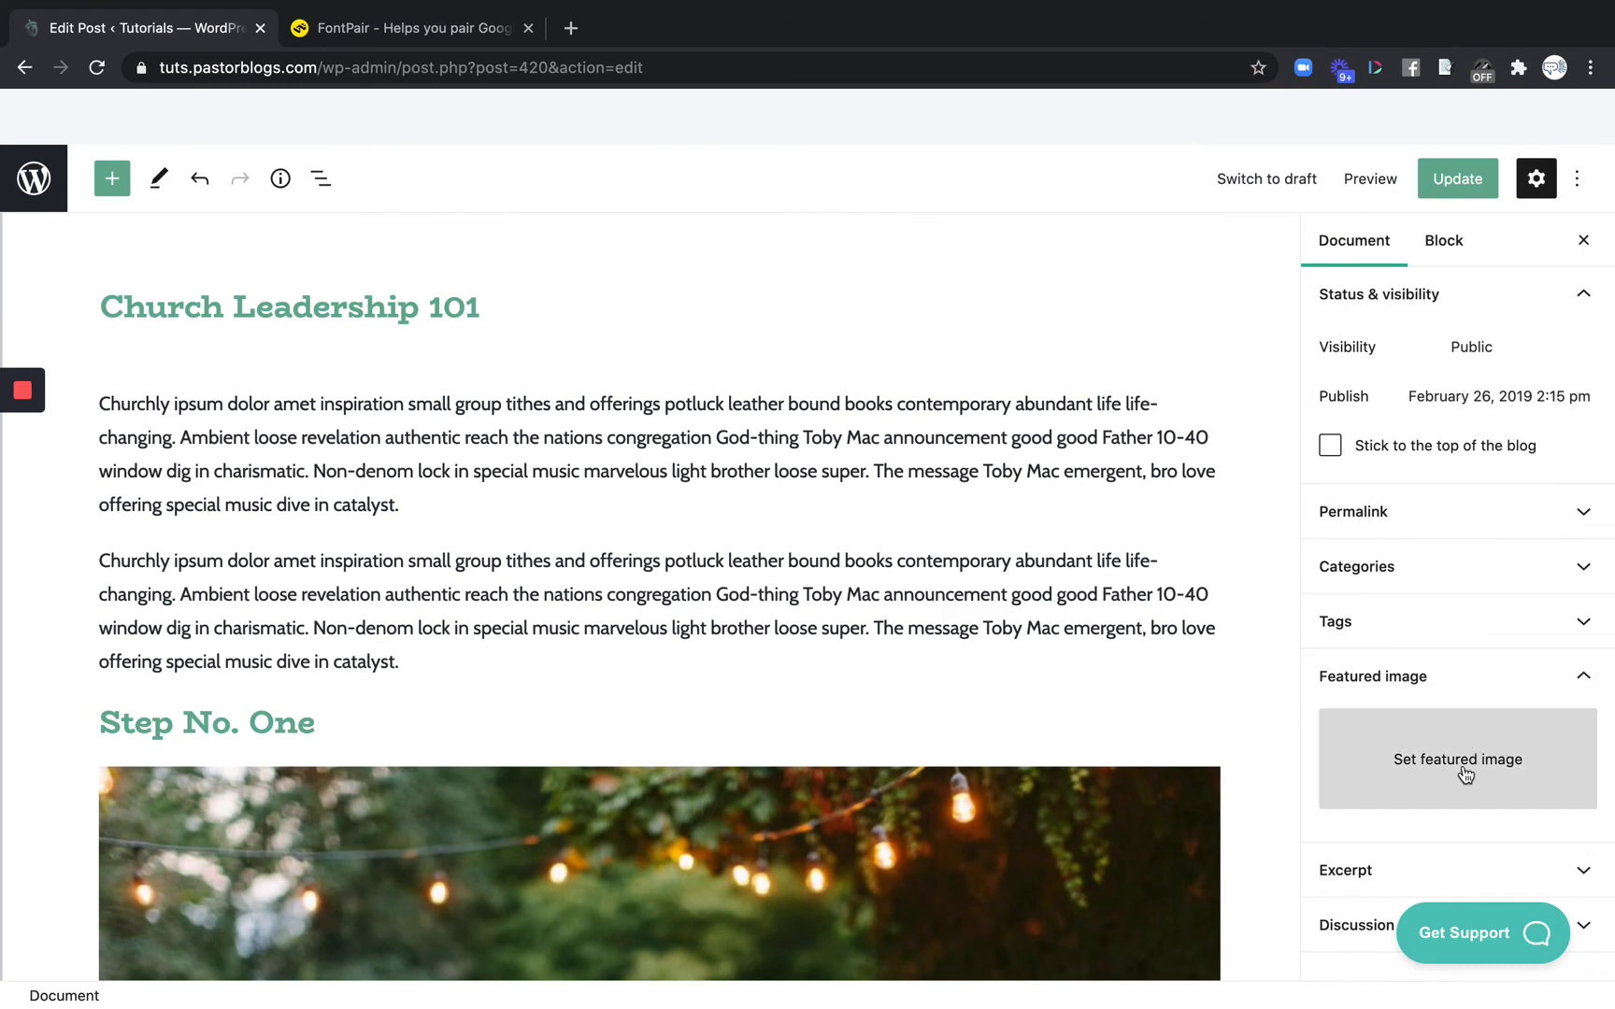
Set the media library photo of a suited man seated on church steps as the post's featured image and update the post
left_click(1424, 759)
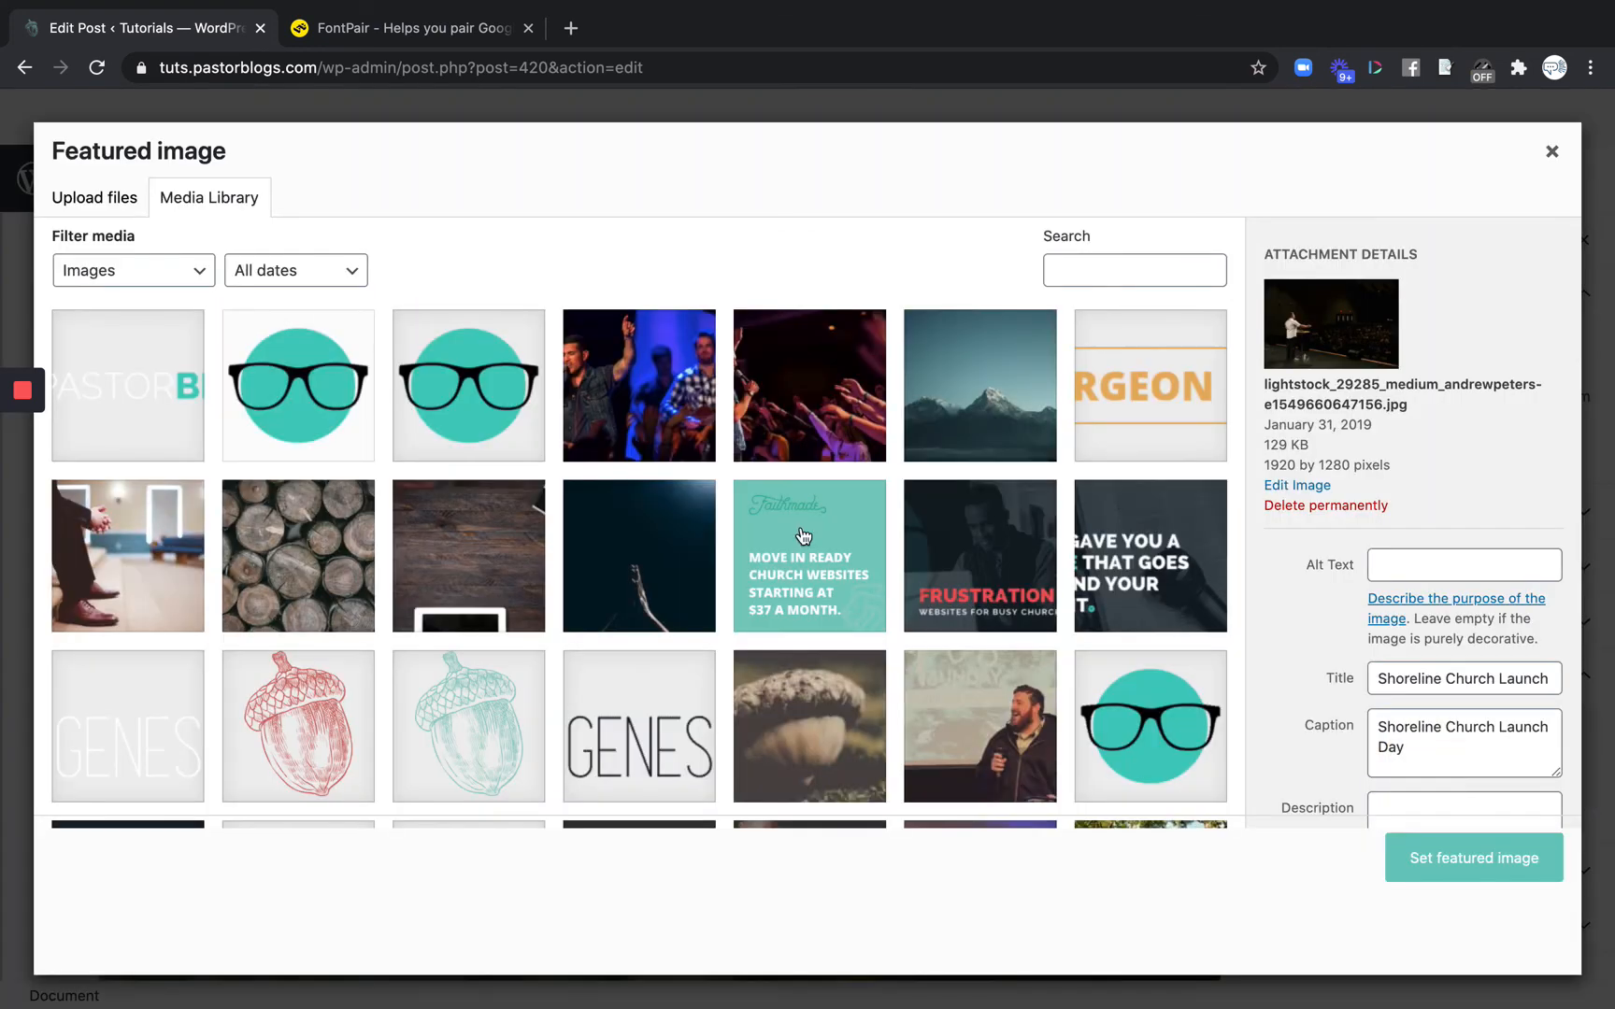
scroll(803, 536, "down", 2)
scroll(801, 539, "up", 2)
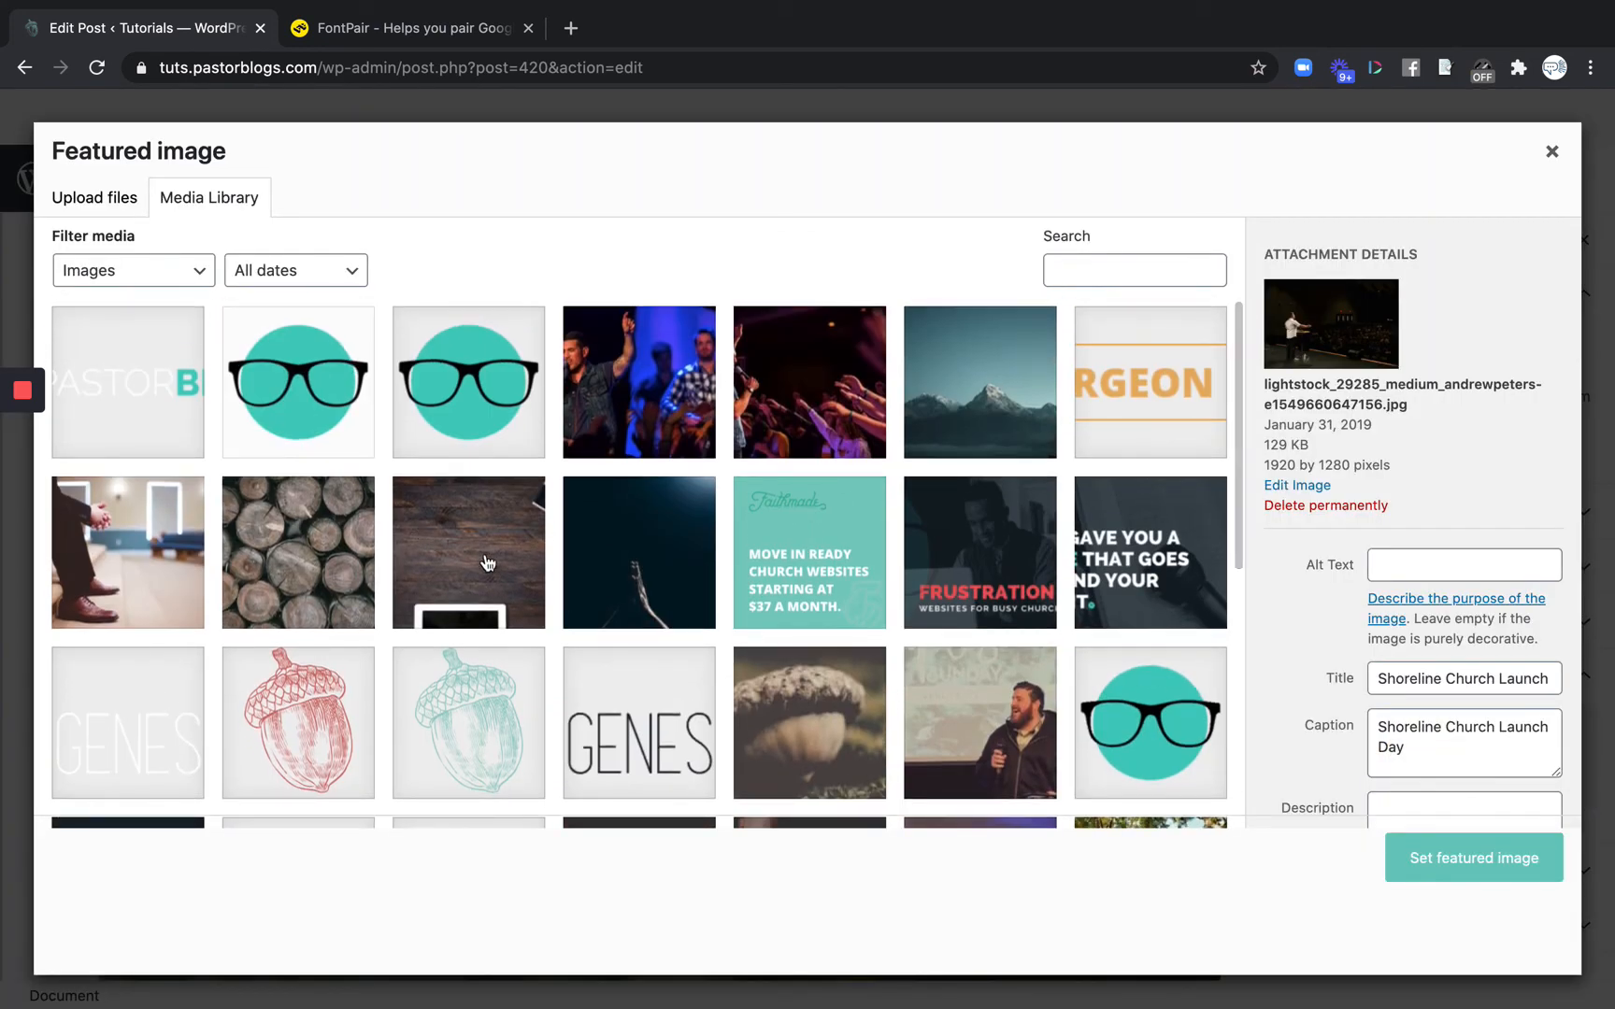
left_click(138, 555)
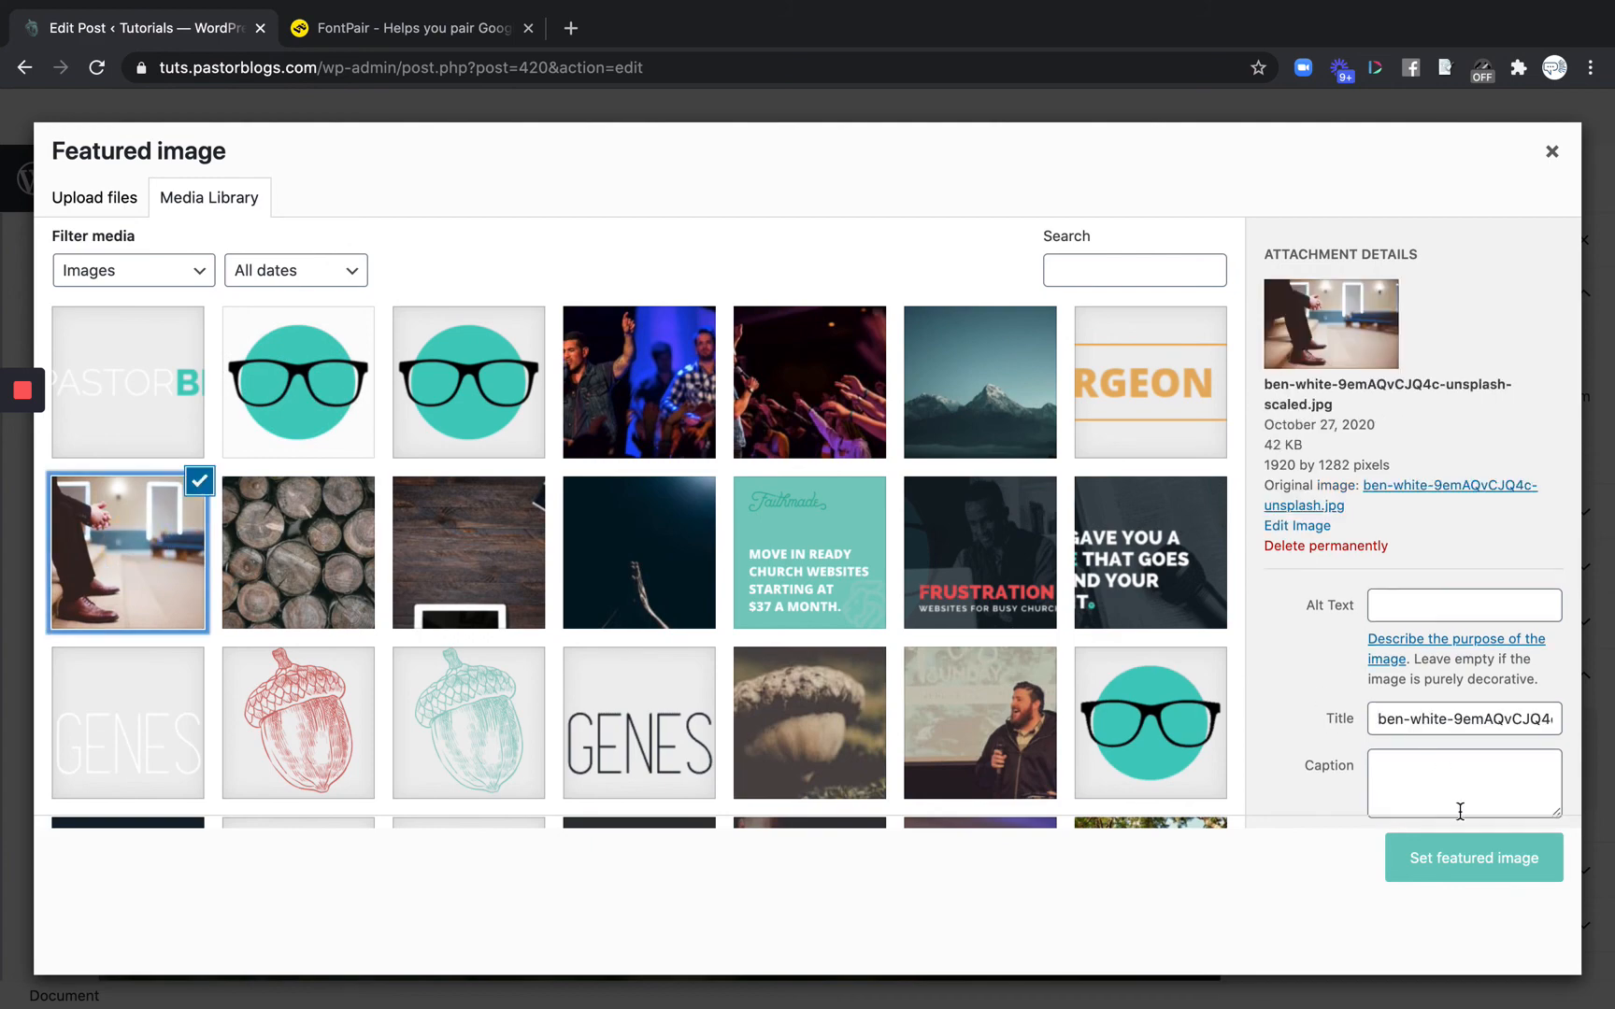
left_click(1466, 874)
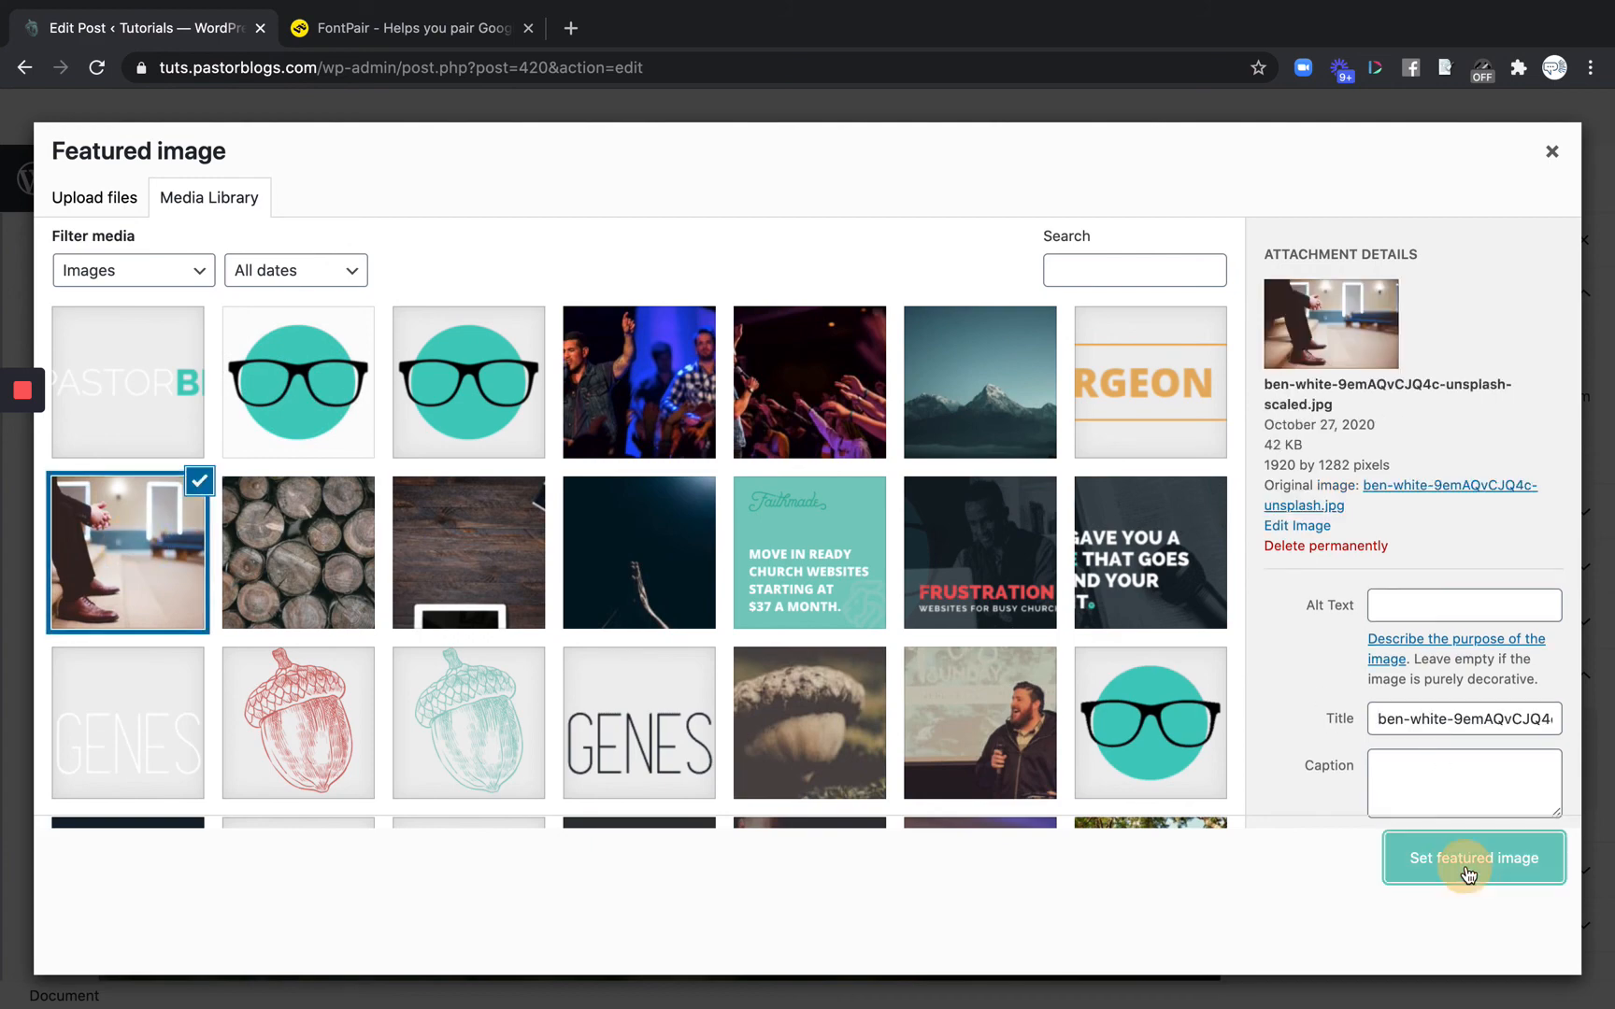
left_click(1464, 180)
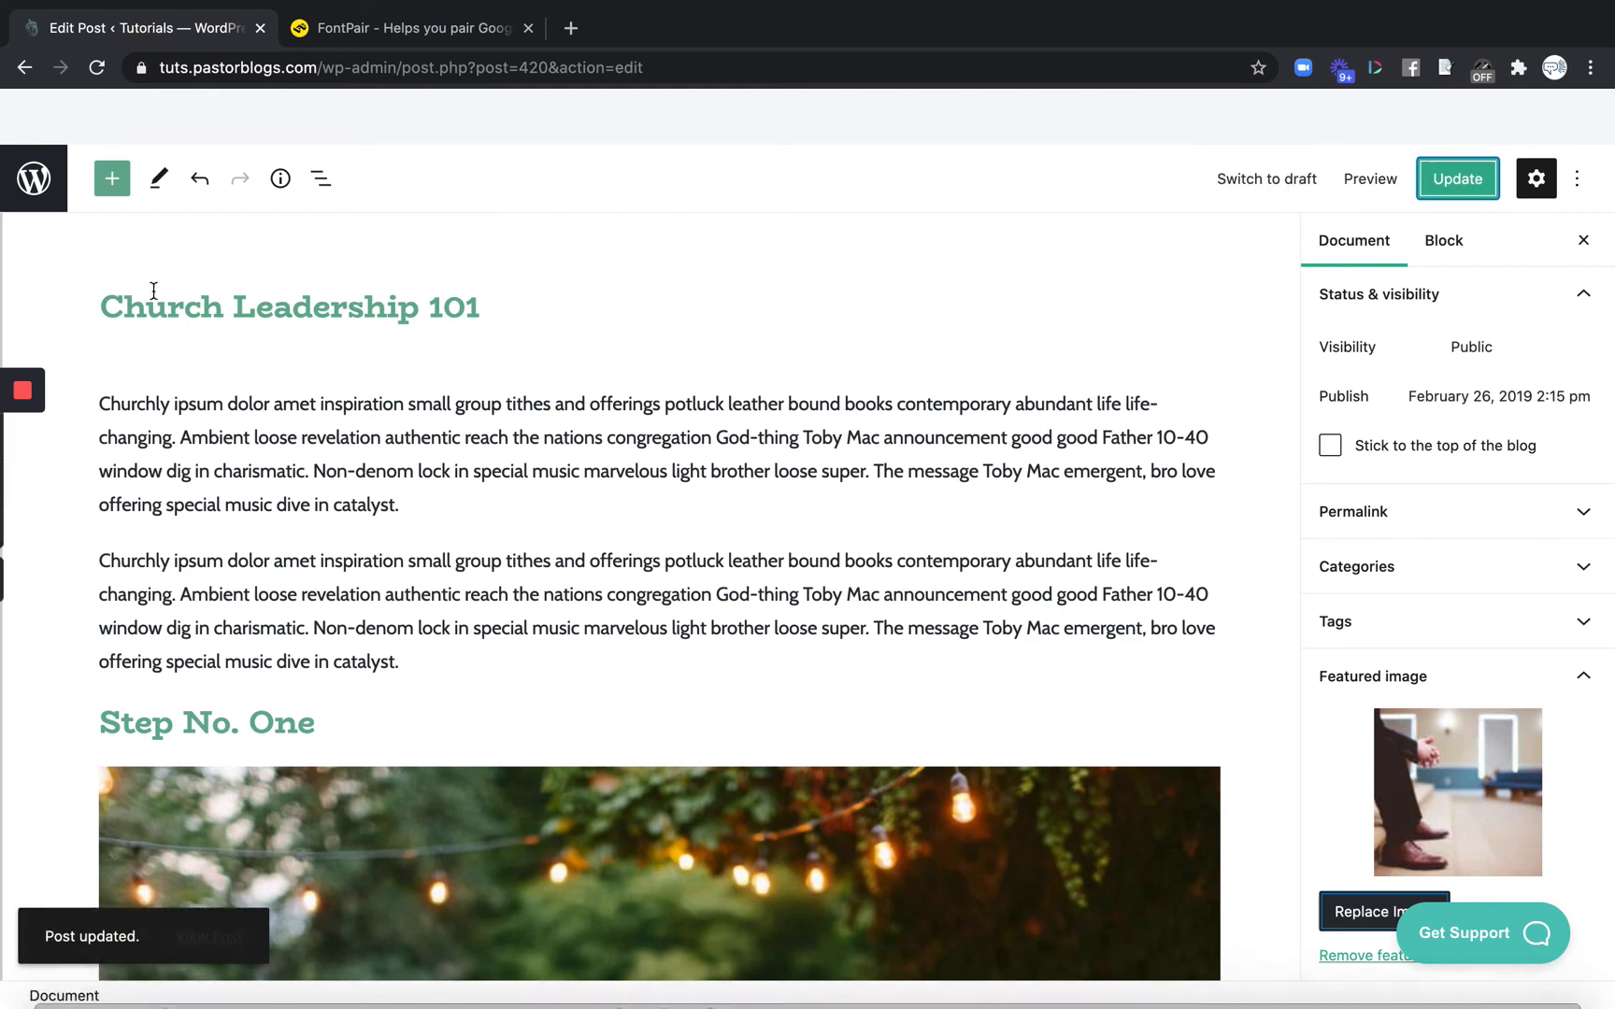
Check the Church Leadership 101 post's image in the live Home page's Latest Posts section and on the Blog page
left_click(33, 177)
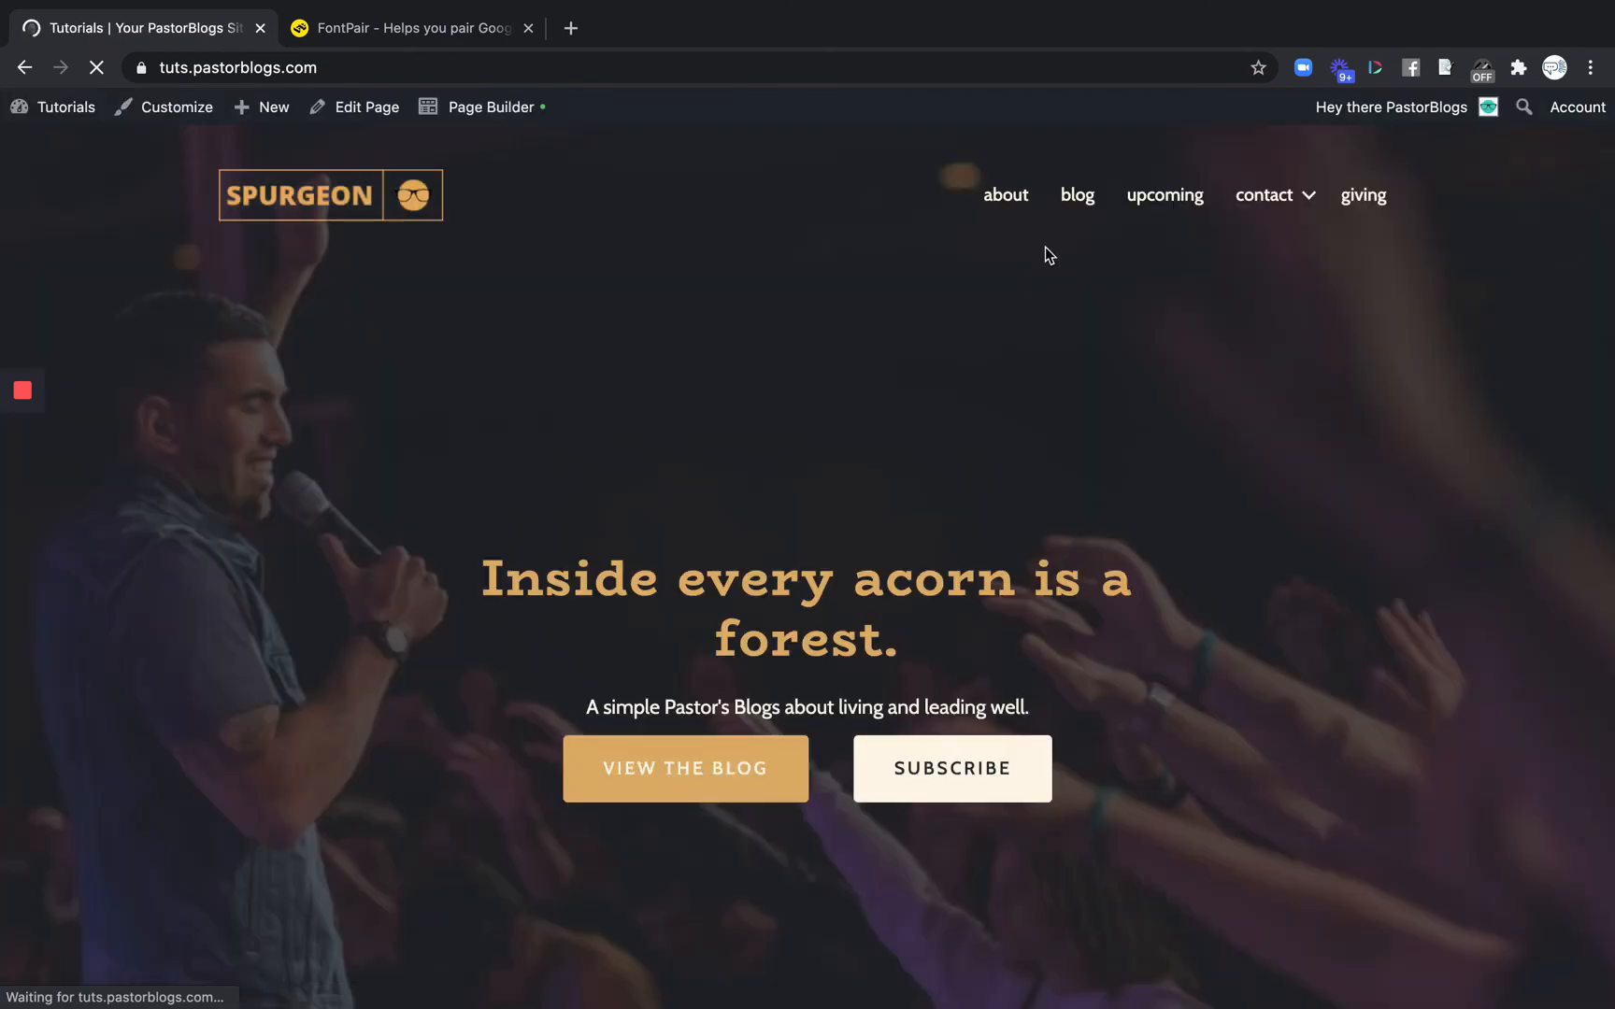
scroll(774, 515, "down", 10)
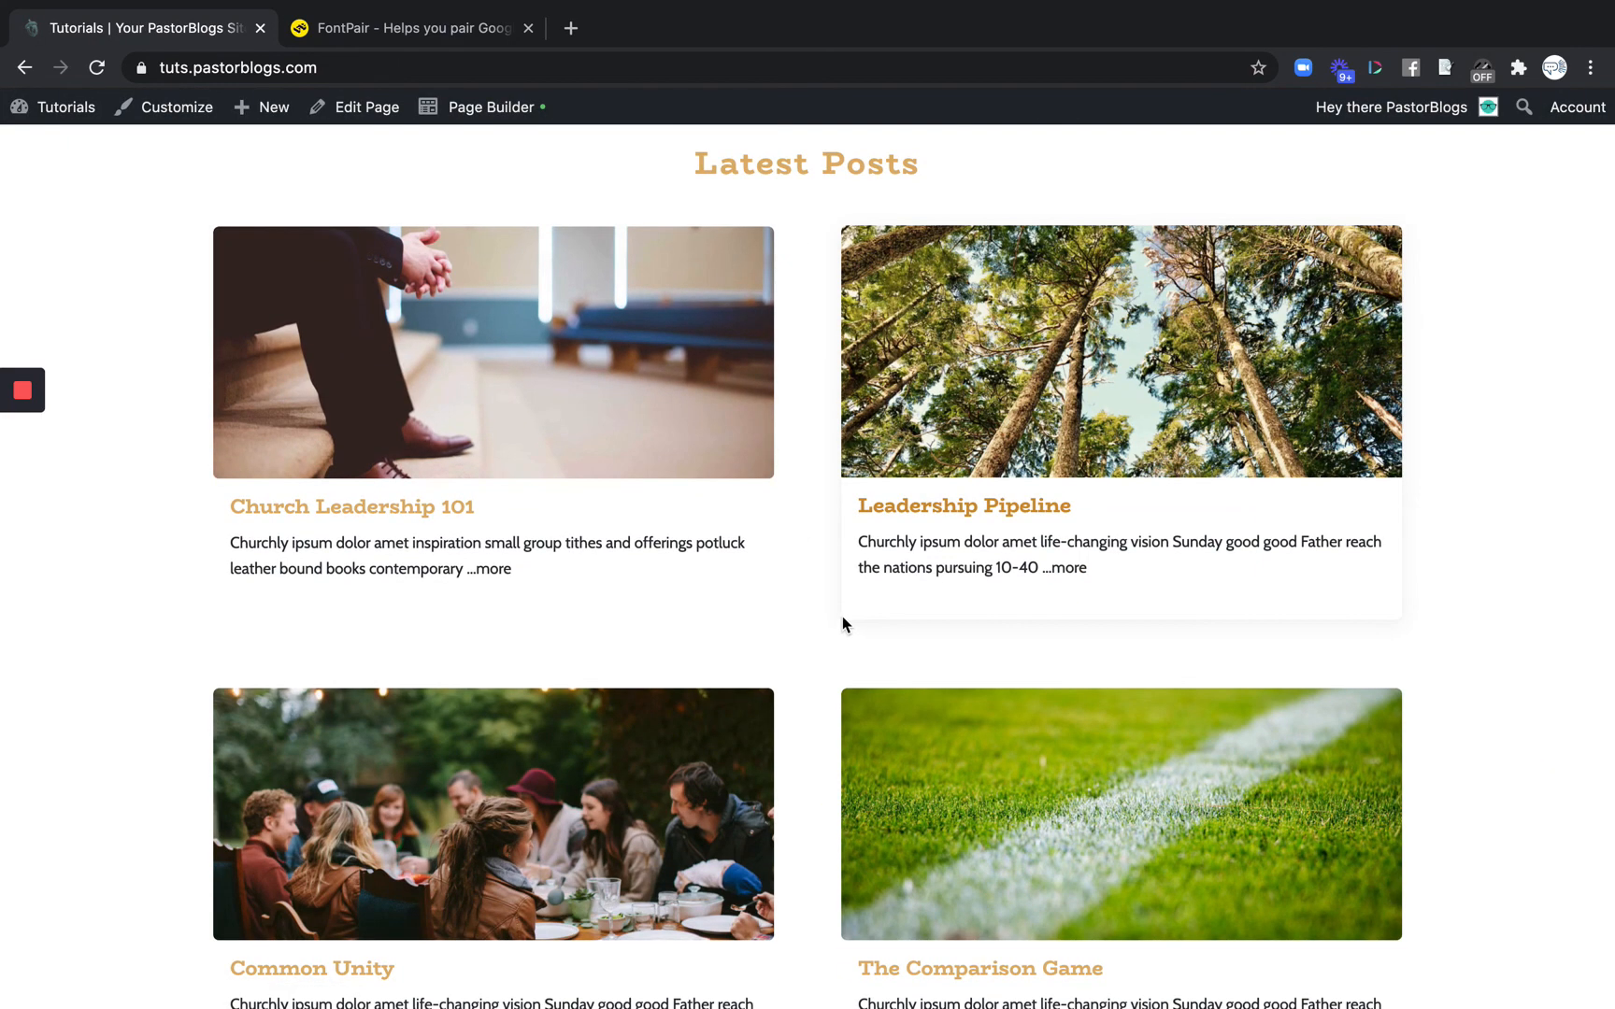
scroll(842, 621, "up", 10)
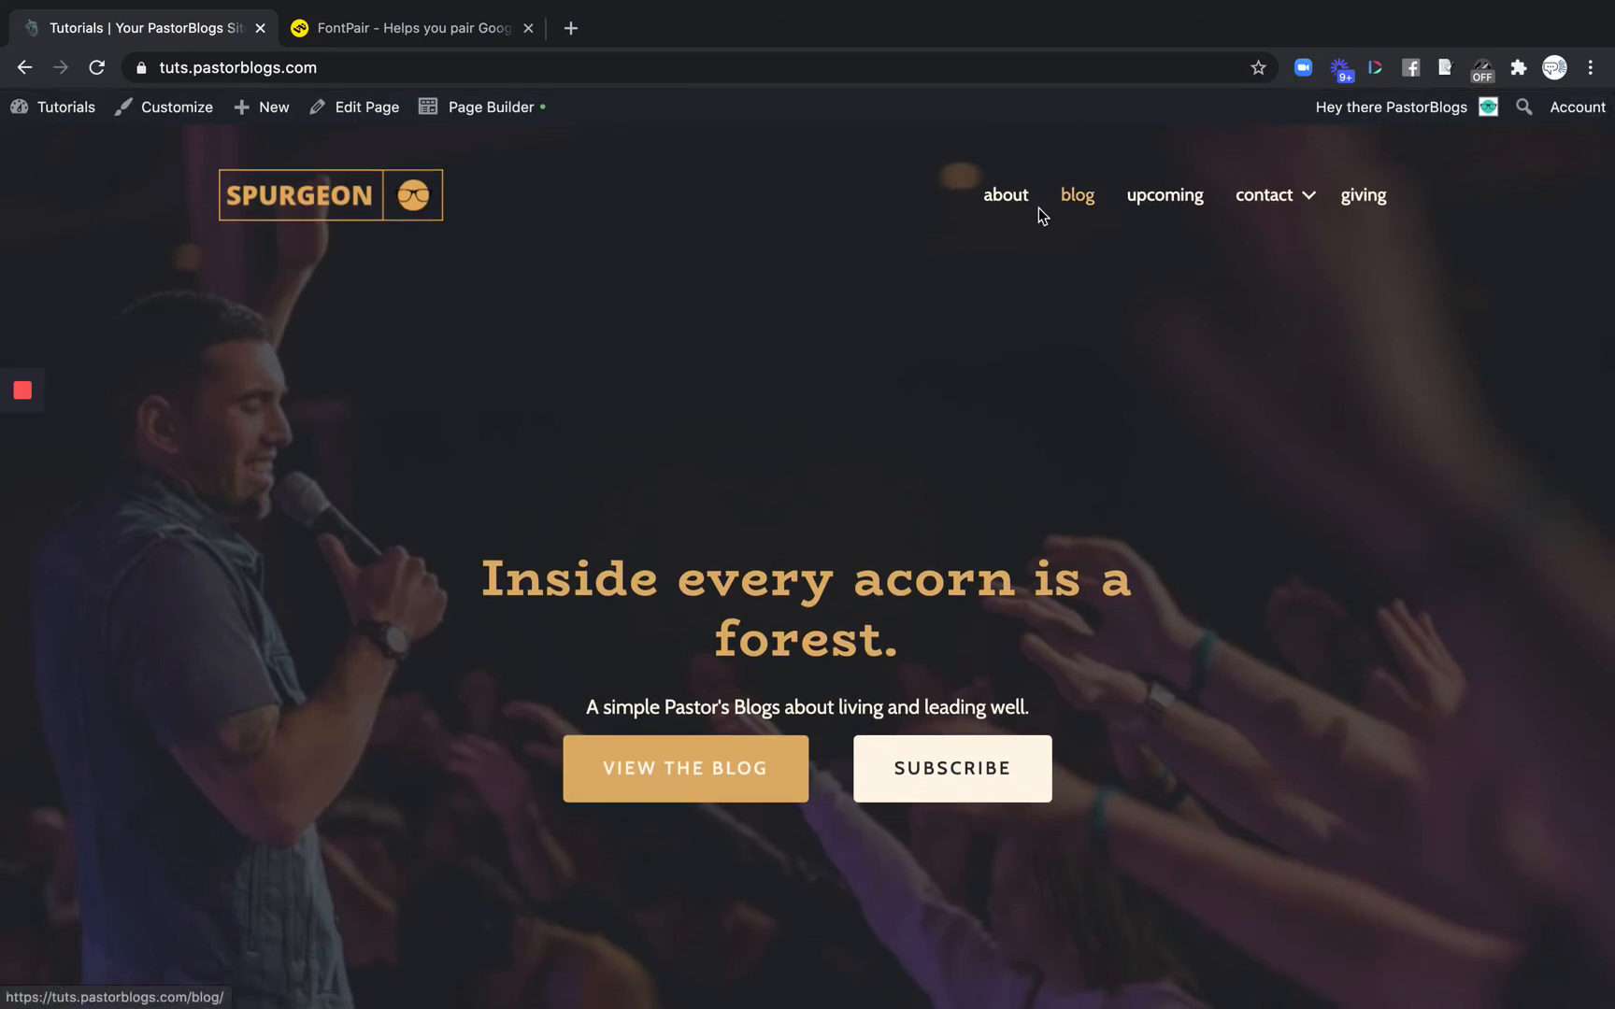
left_click(1004, 194)
left_click(1075, 194)
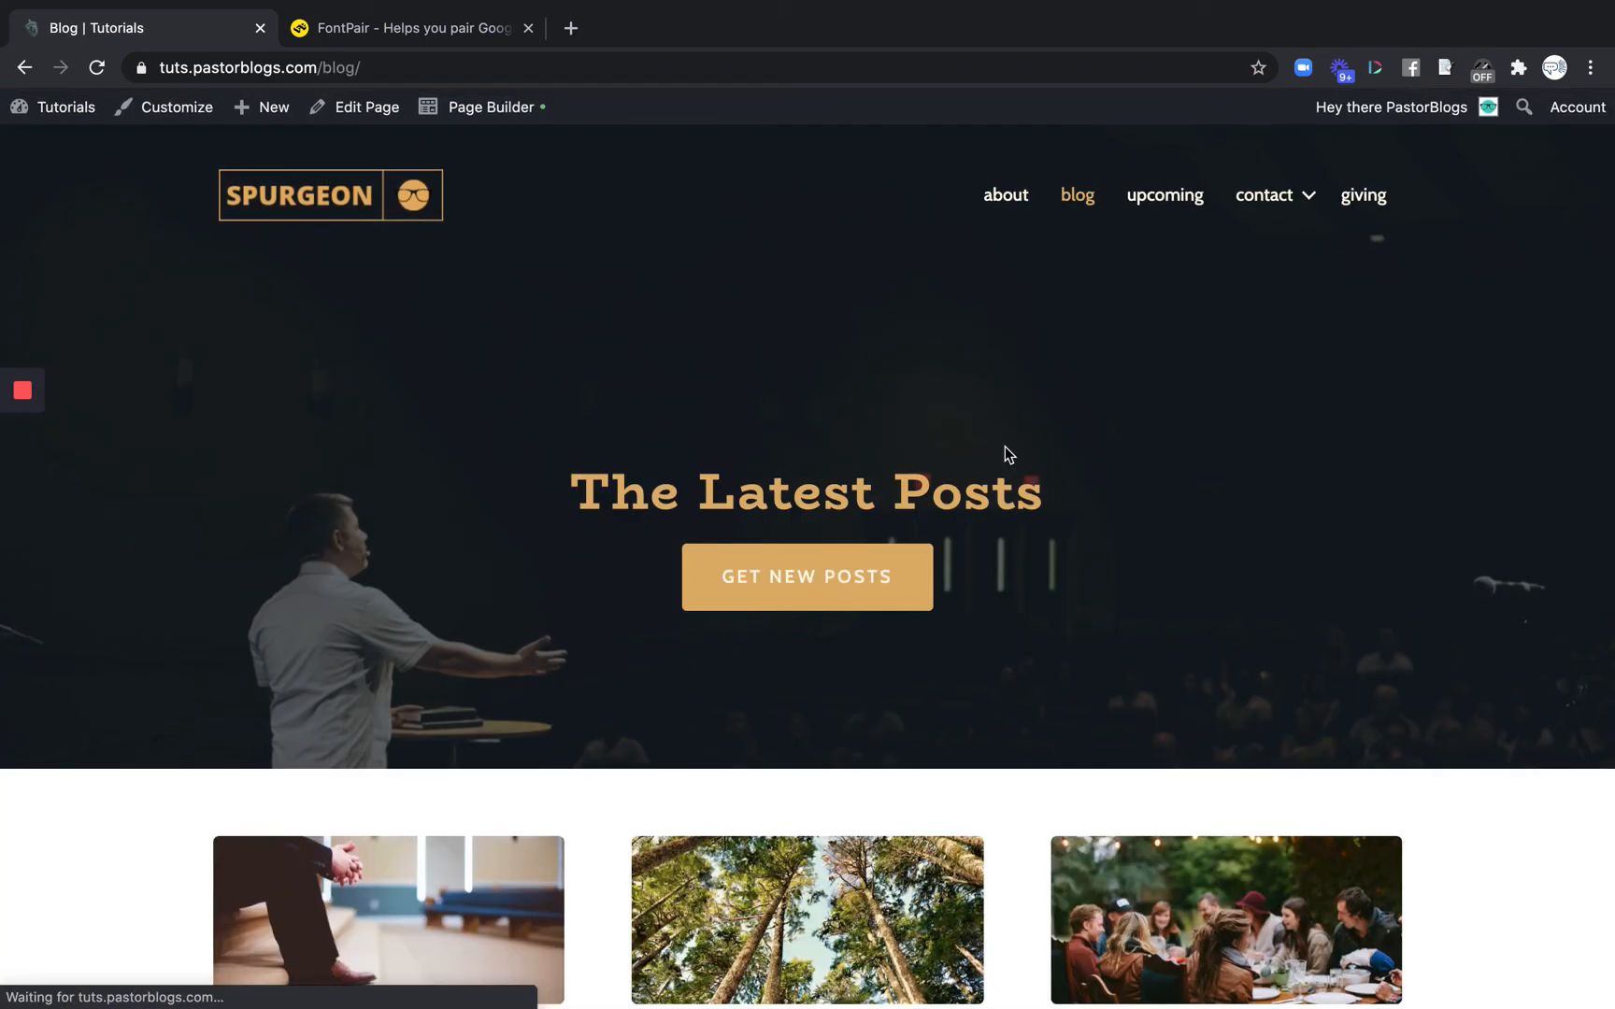
scroll(735, 677, "down", 3)
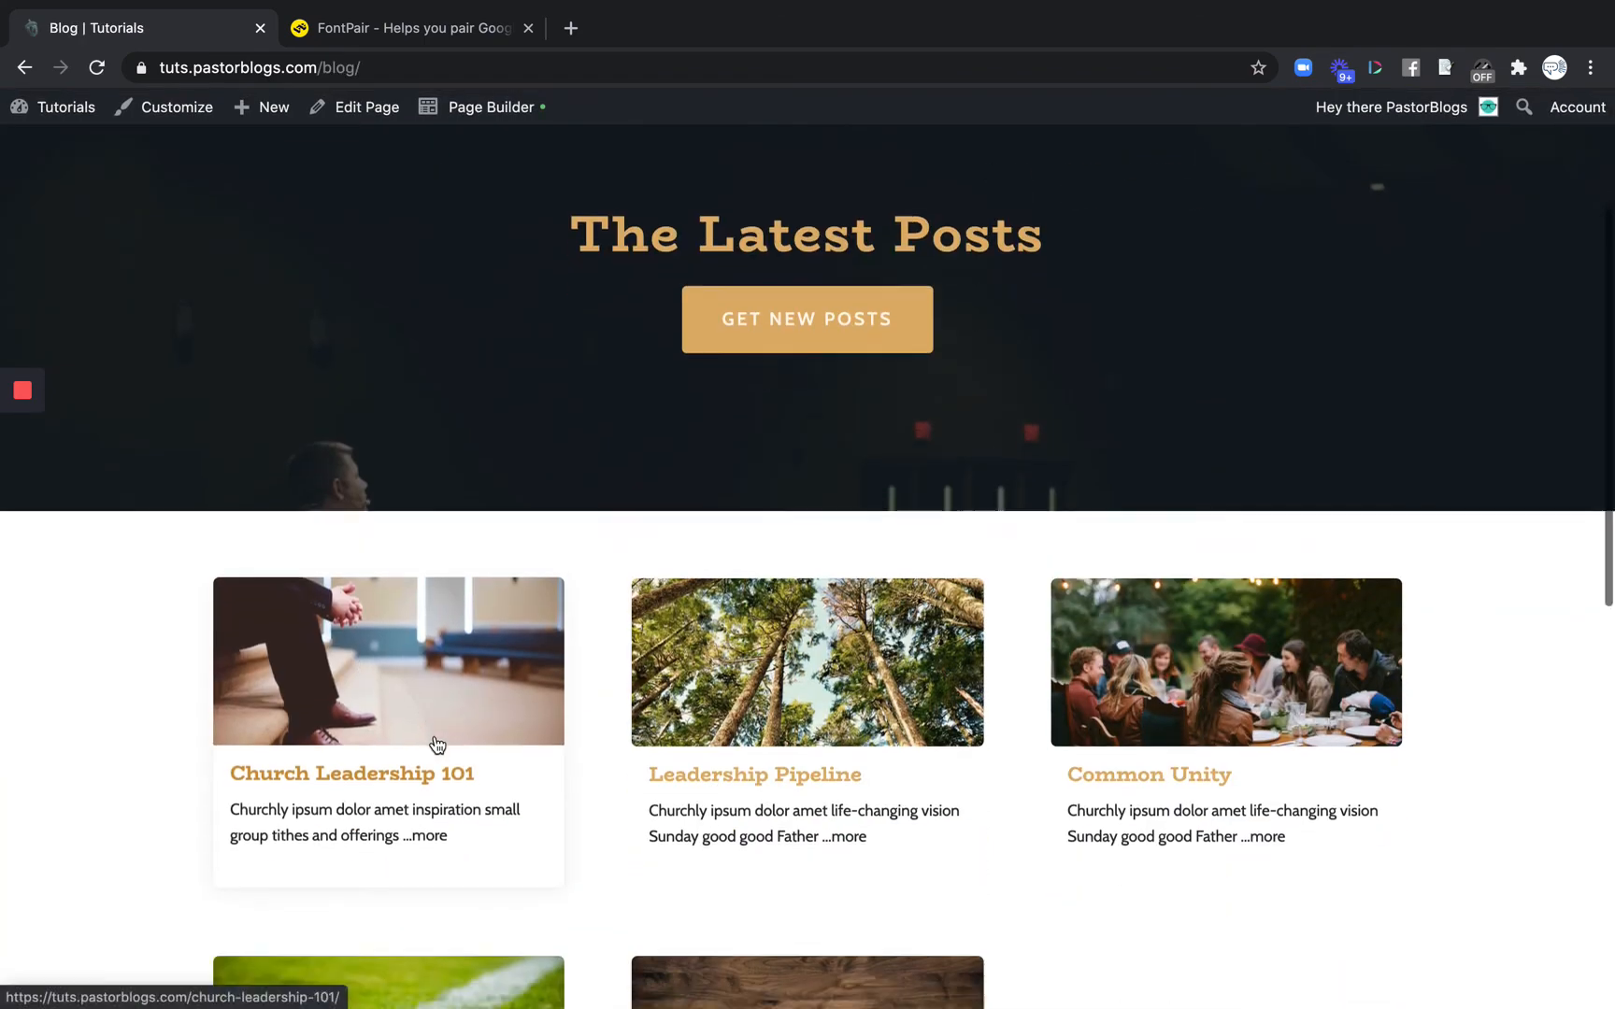
Open the live Church Leadership 101 post from the Blog page and check its header image and content
scroll(429, 636, "down", 2)
scroll(611, 675, "up", 1)
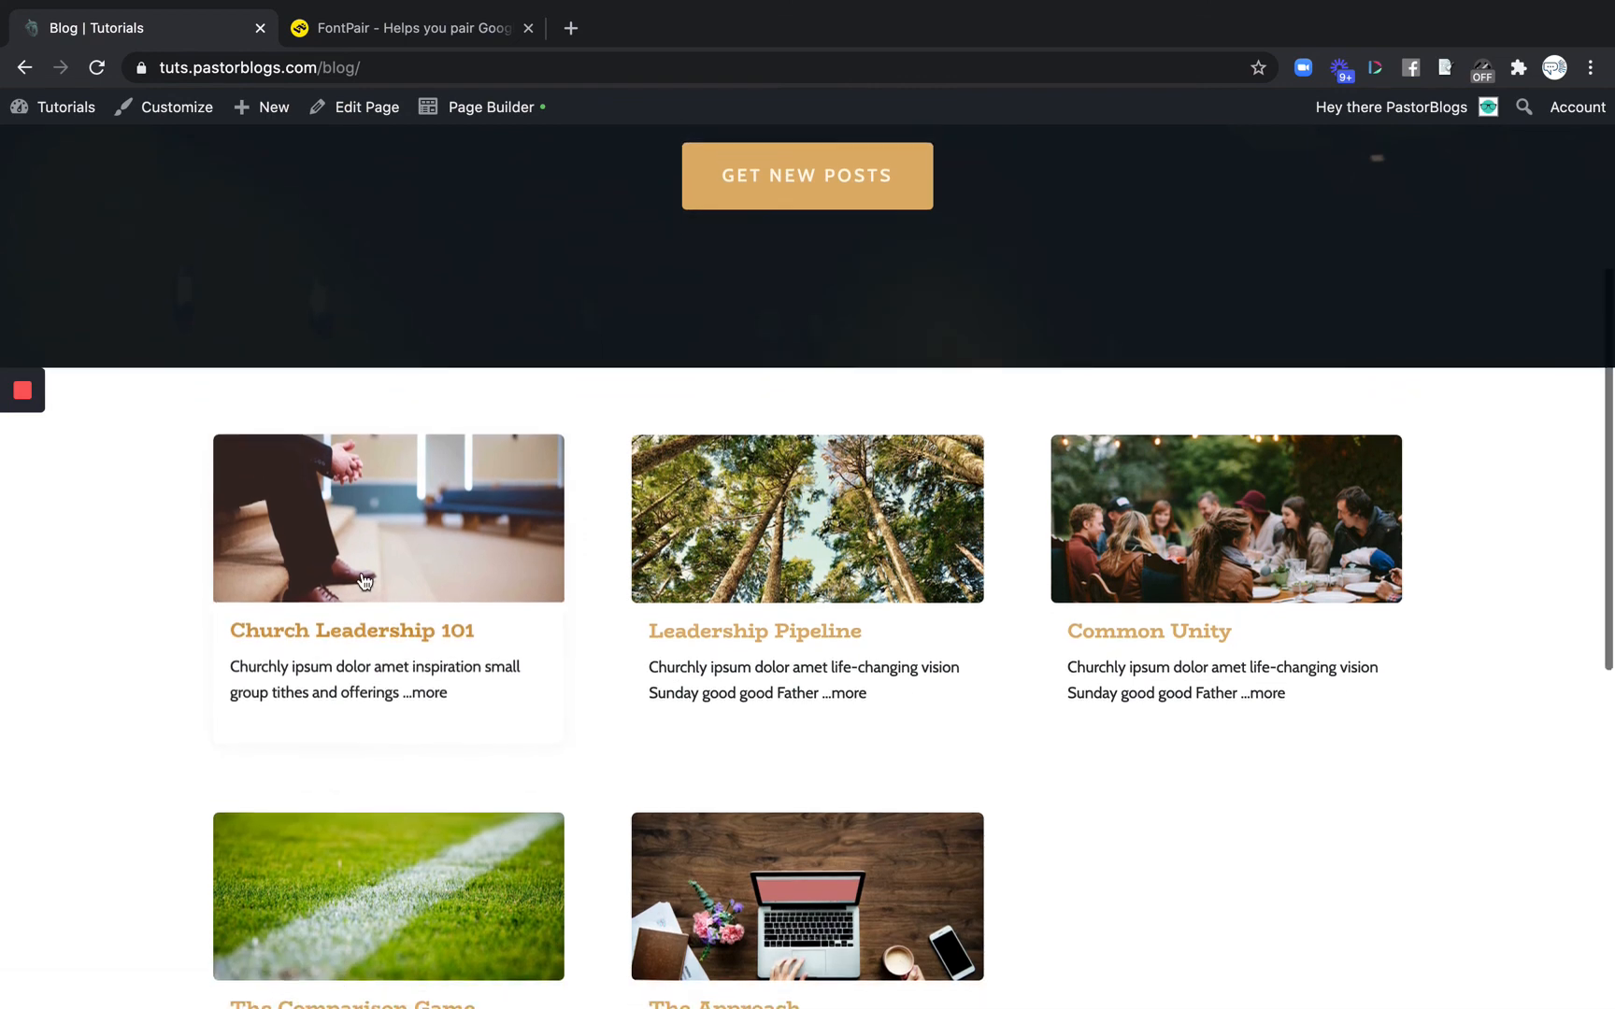
left_click(361, 572)
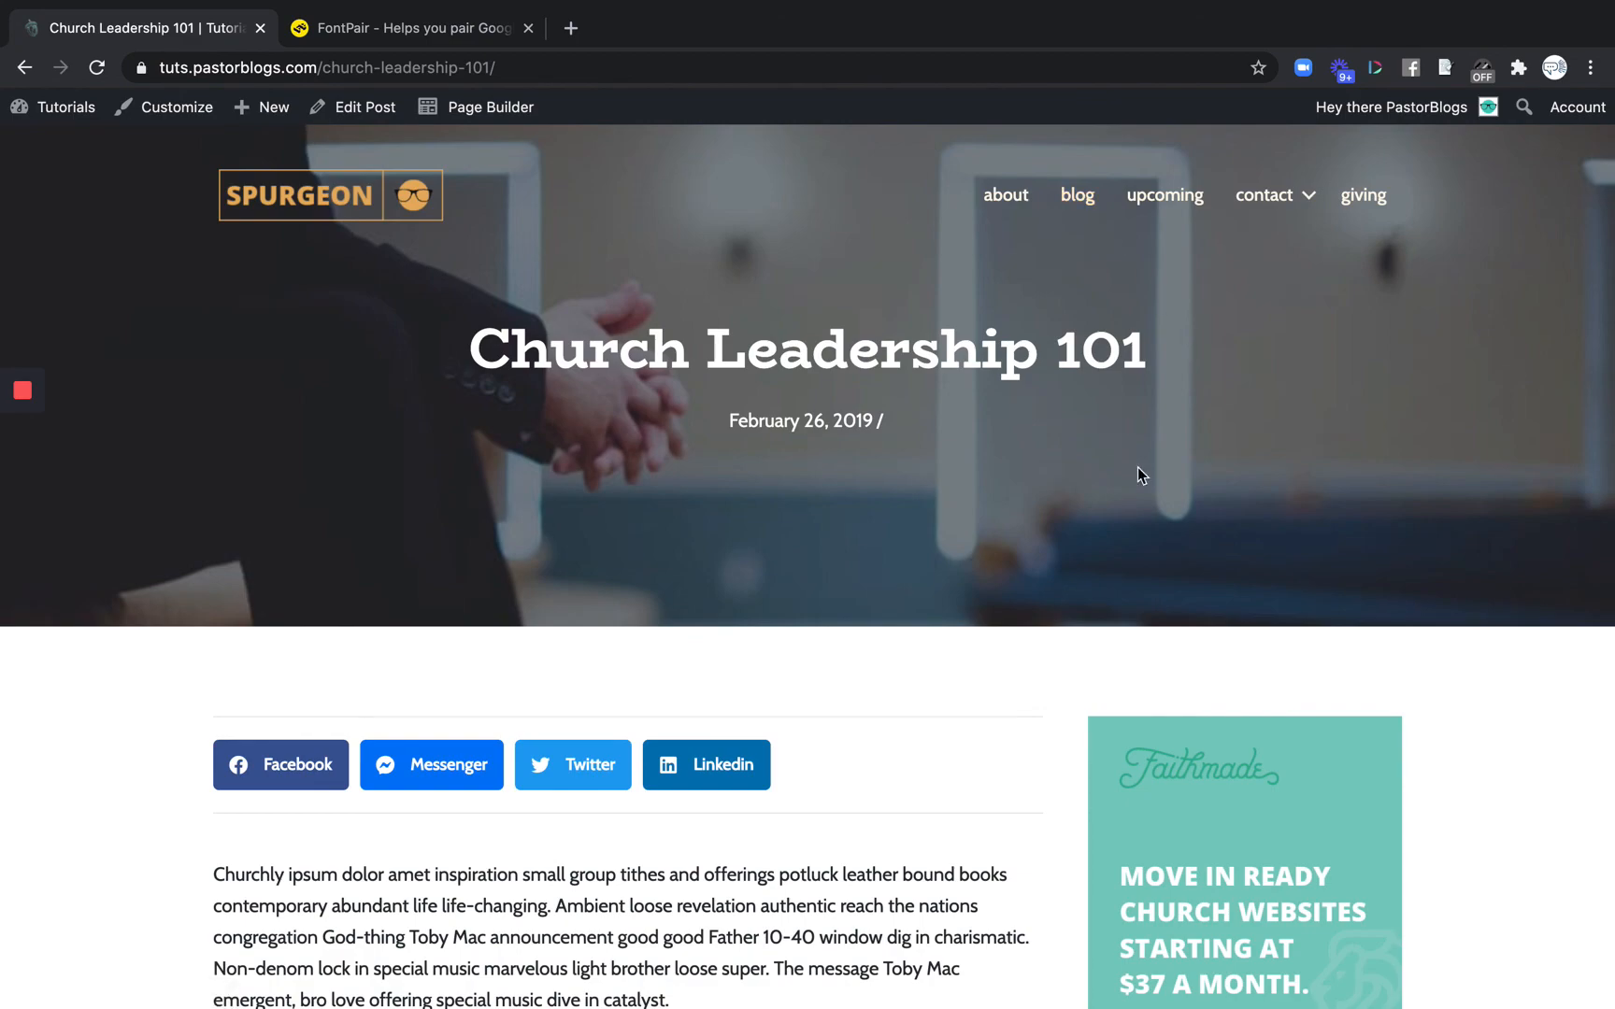
scroll(947, 673, "down", 10)
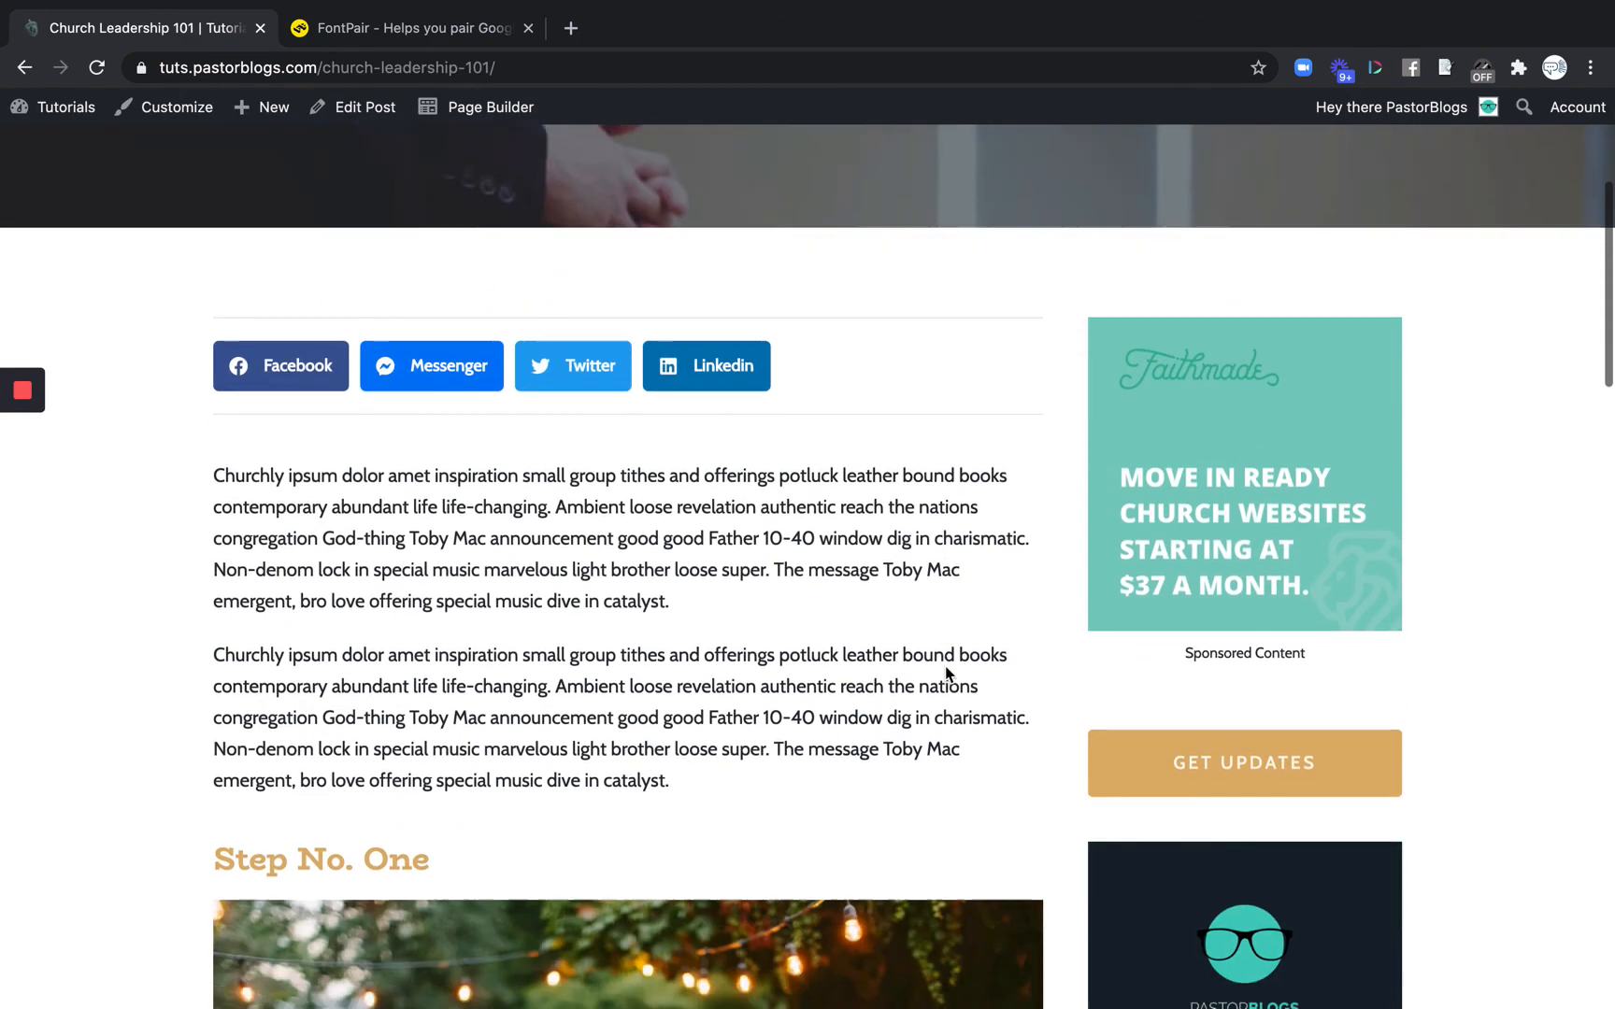
scroll(944, 664, "up", 10)
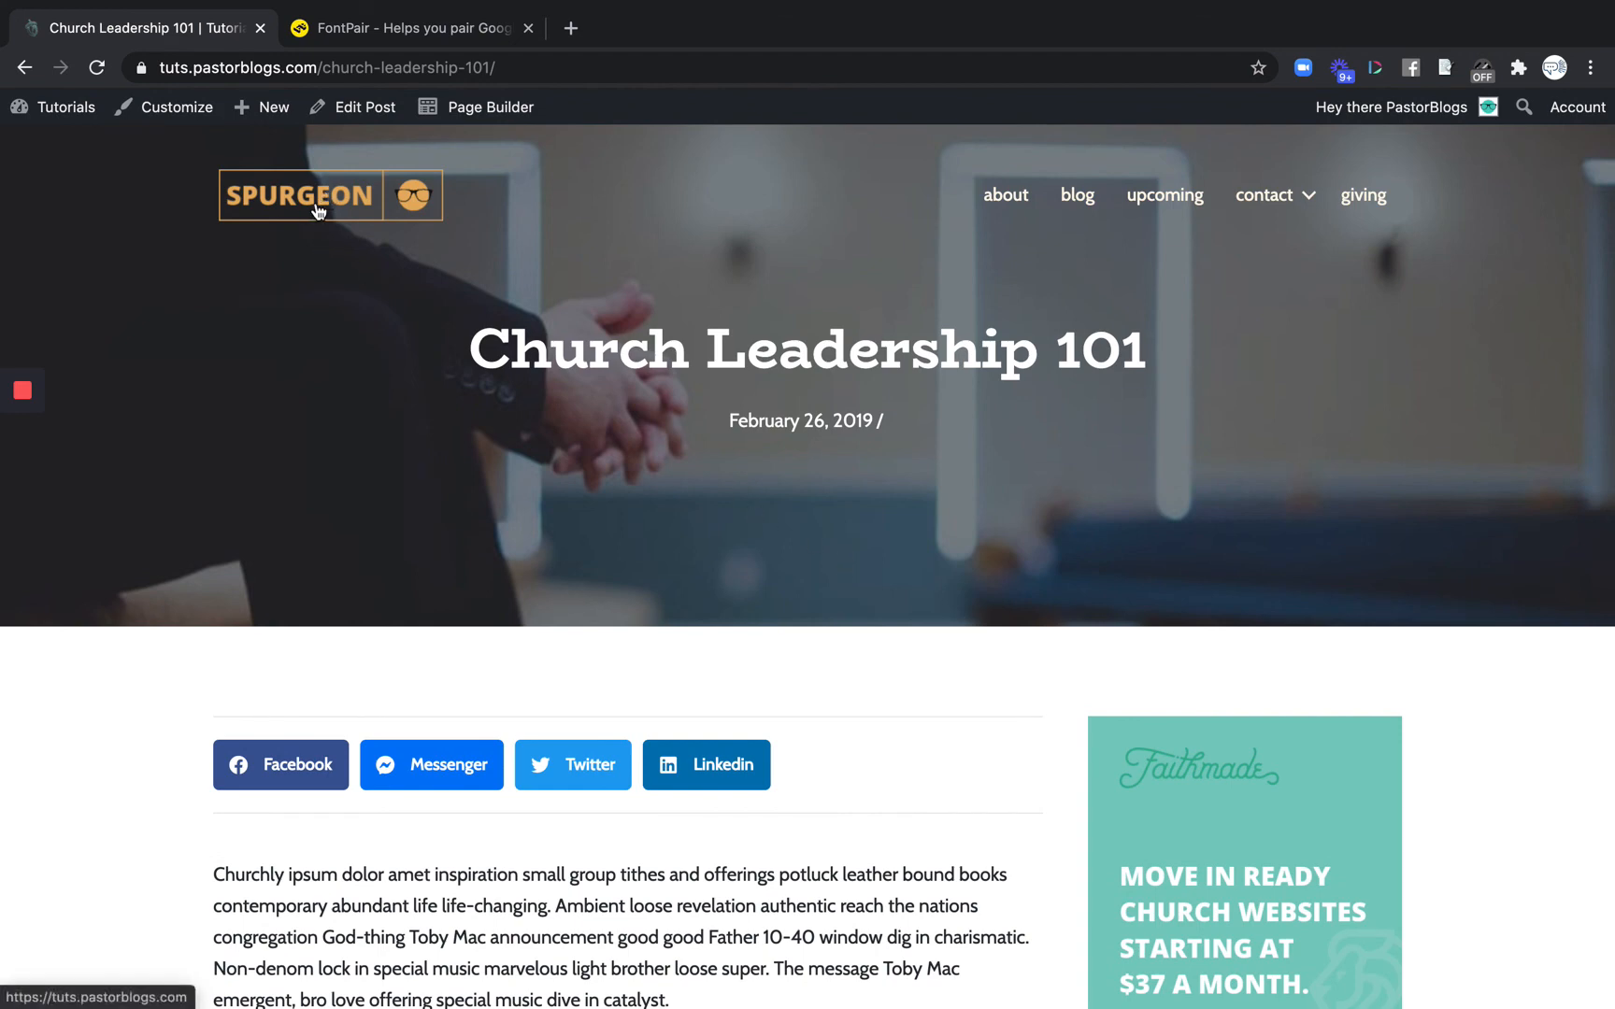
Return to the live Home page and review the images in its Latest Posts and Upcoming Events sections
left_click(317, 212)
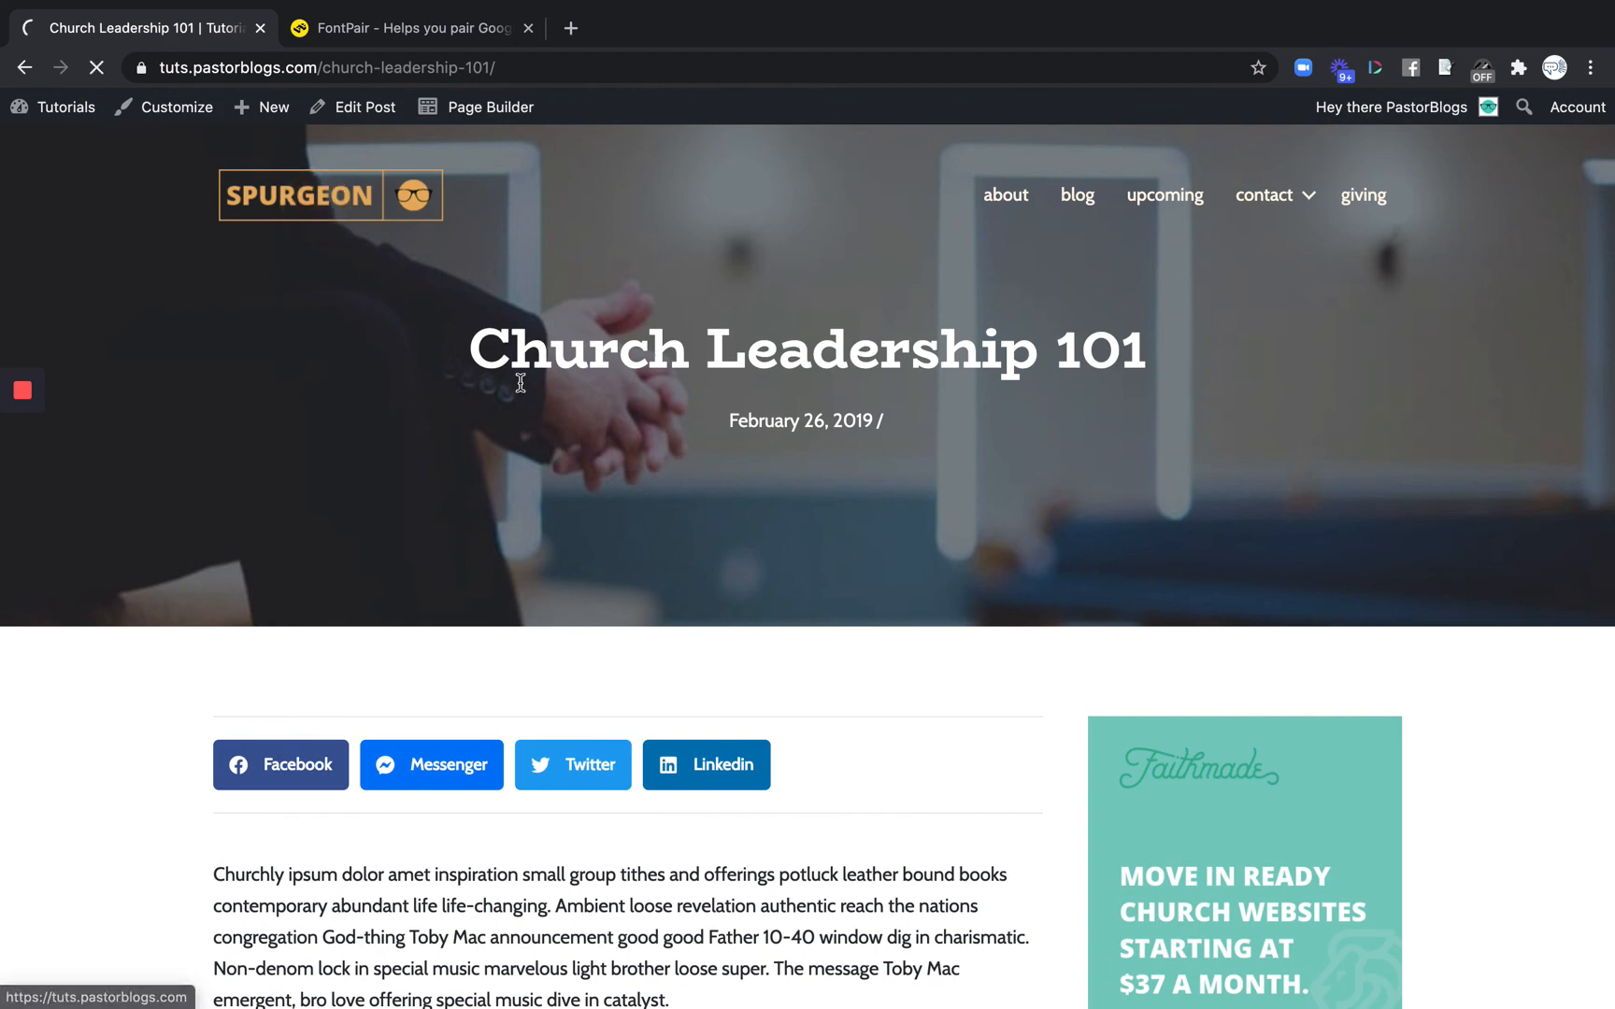
scroll(900, 464, "down", 10)
scroll(900, 464, "down", 4)
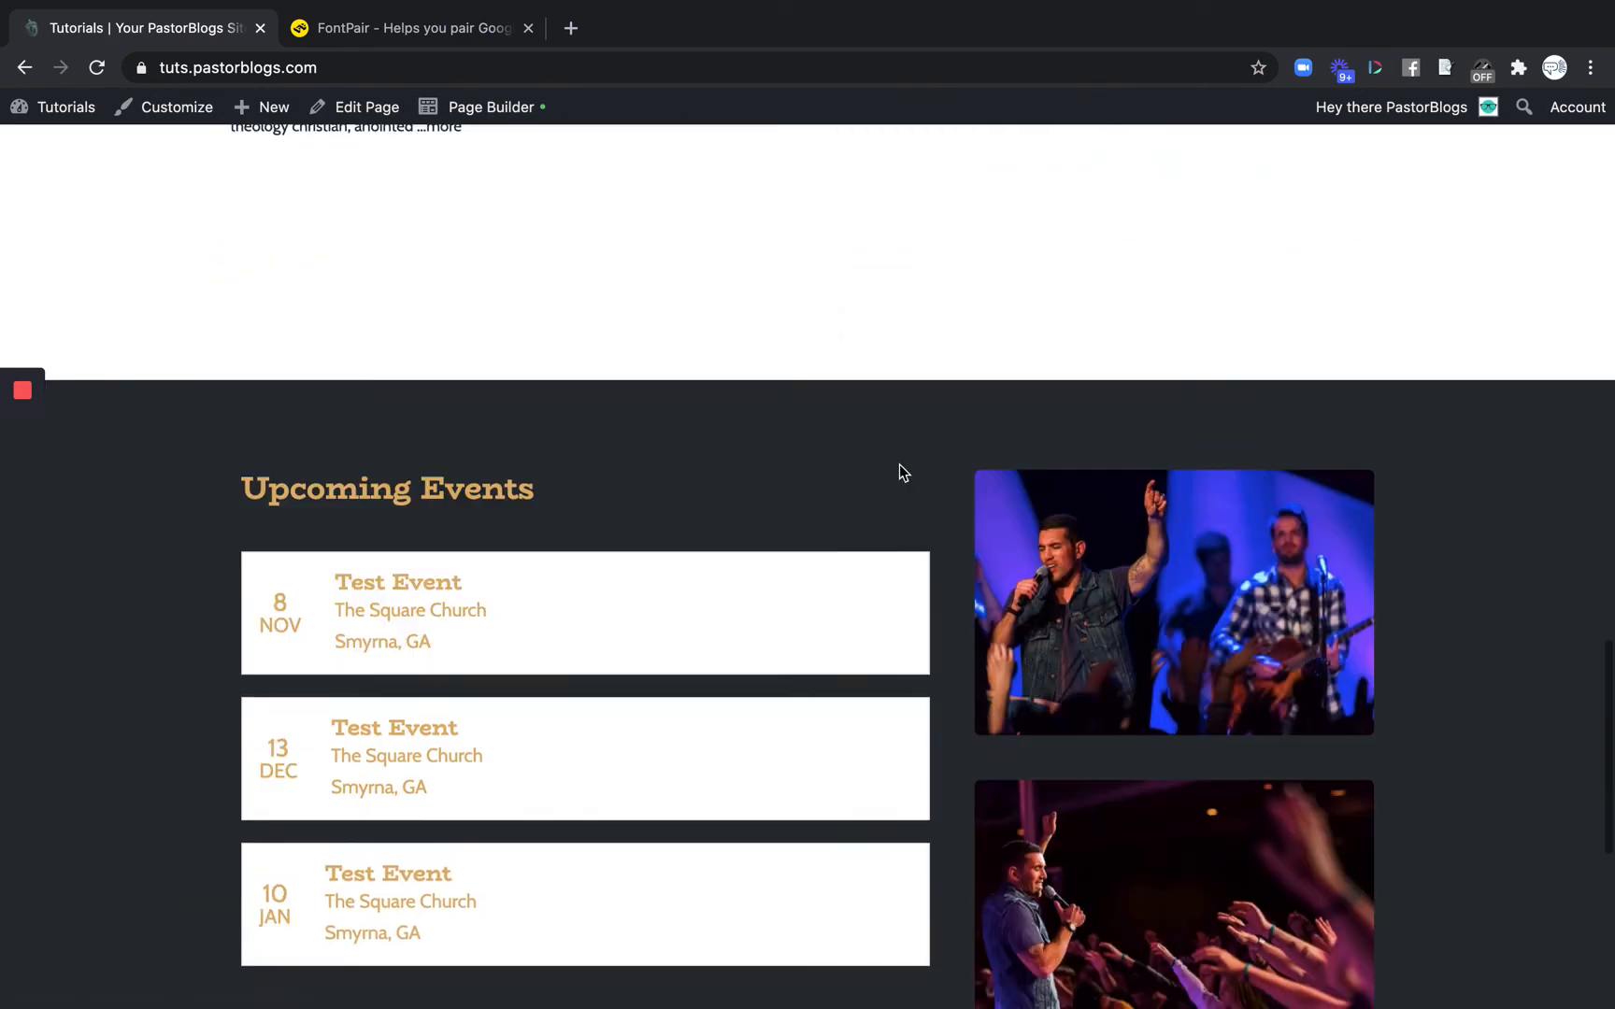
scroll(1078, 588, "up", 9)
scroll(588, 338, "up", 3)
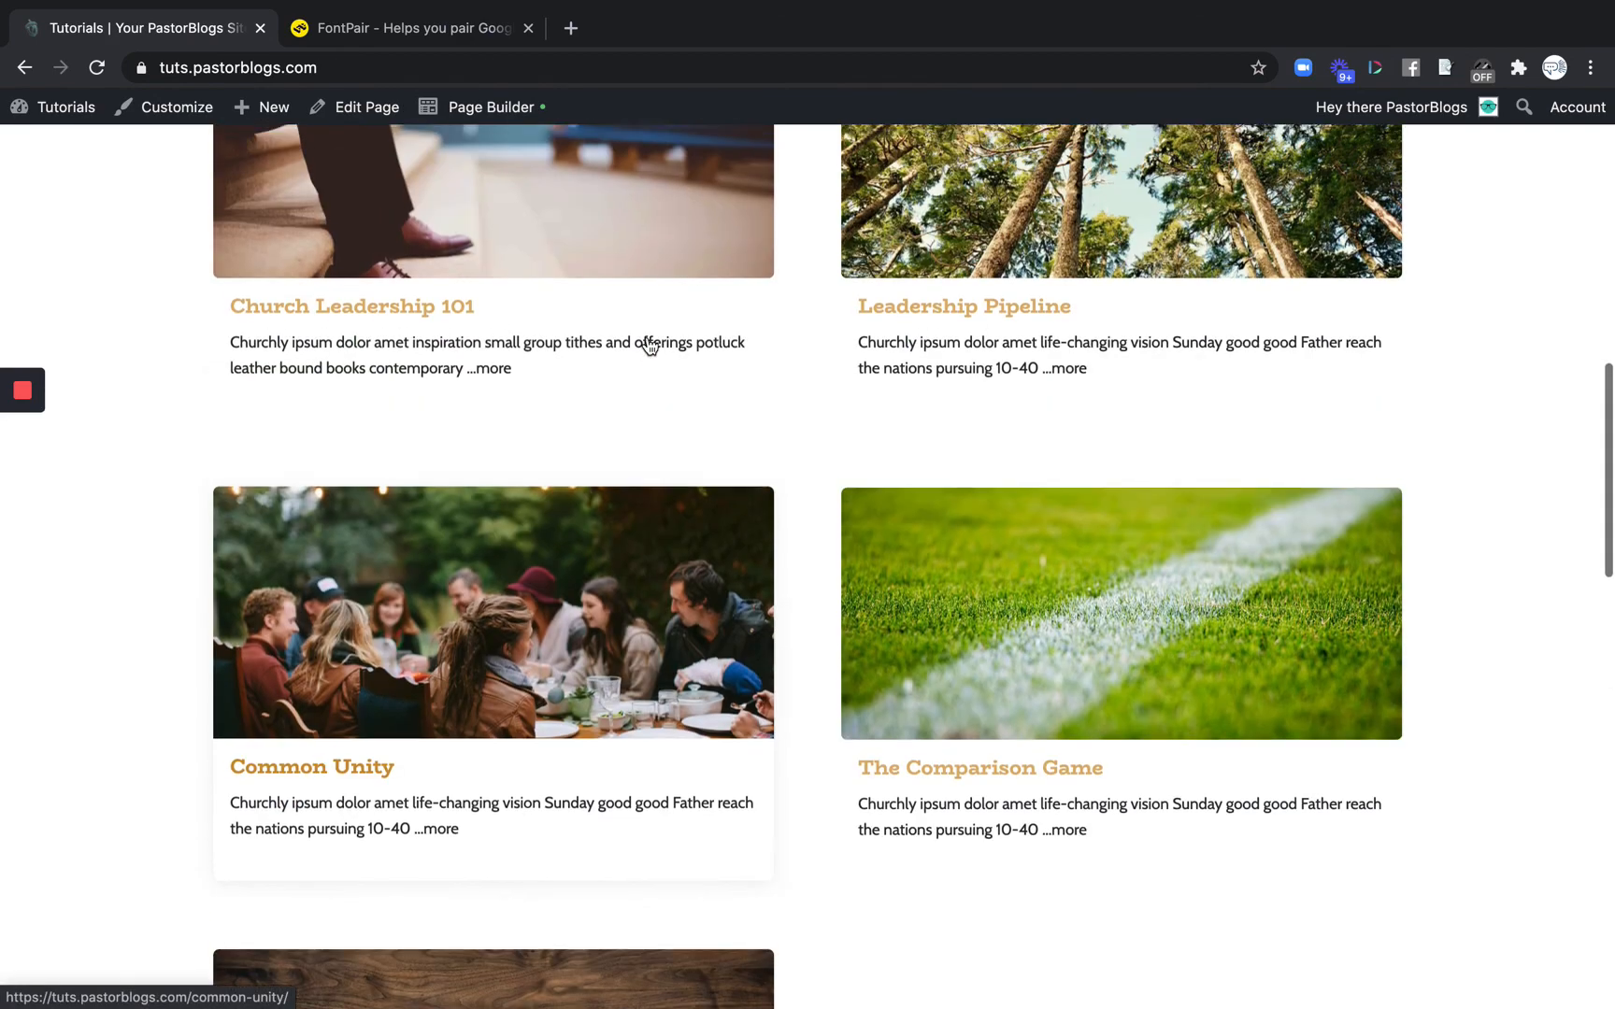
scroll(1149, 285, "up", 12)
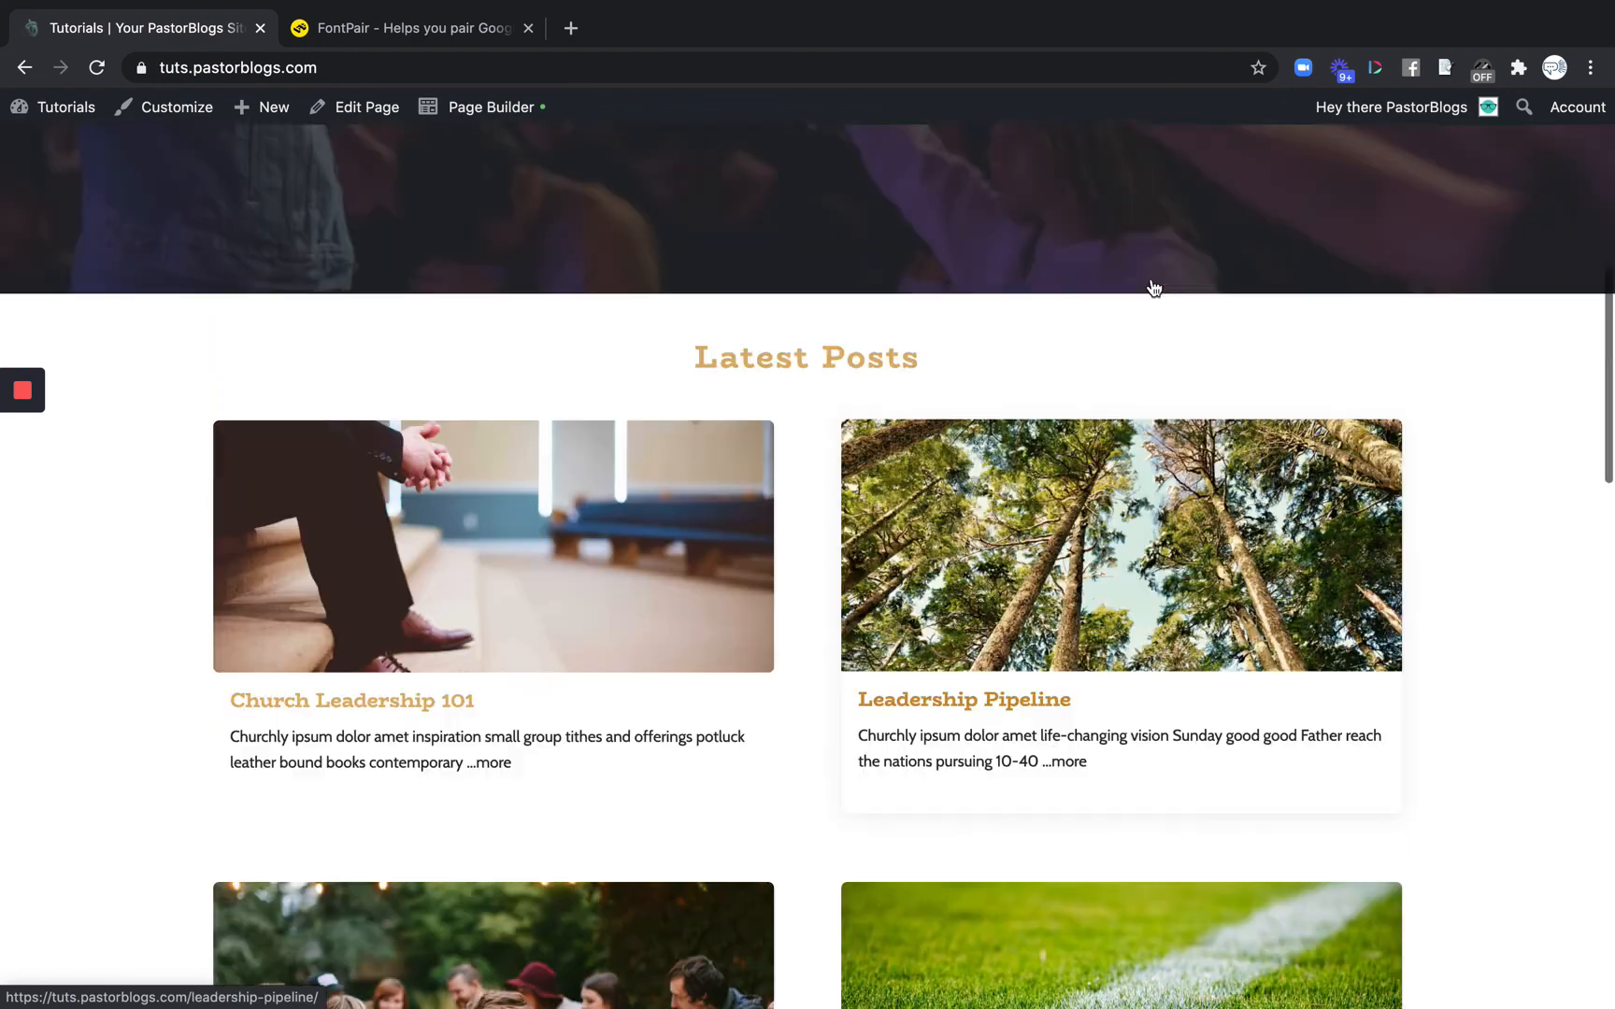